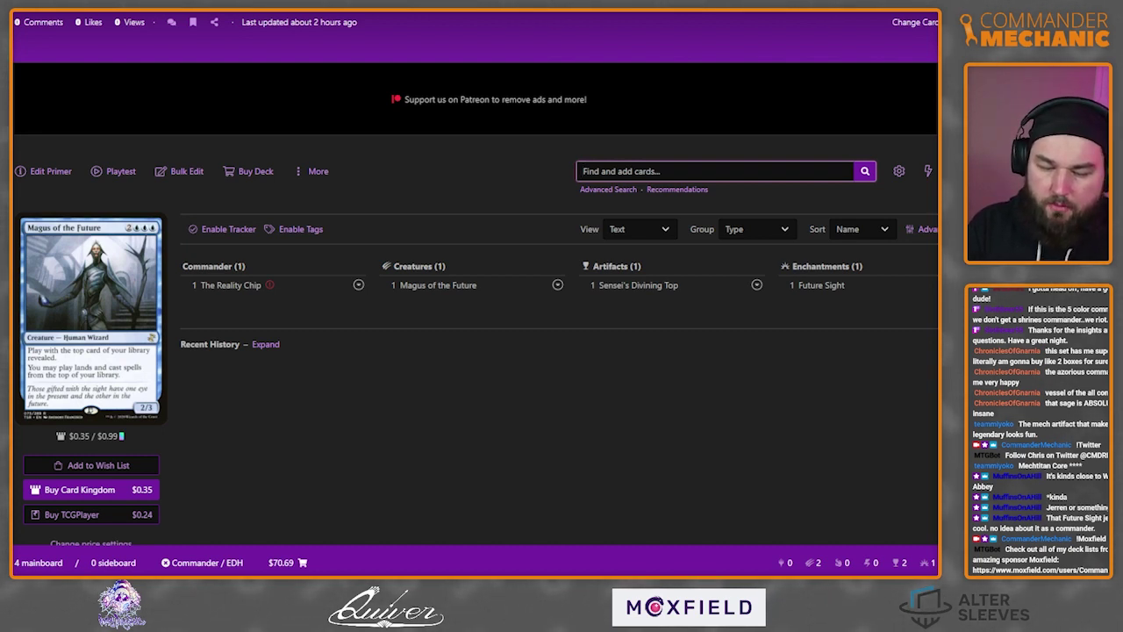
type("mo")
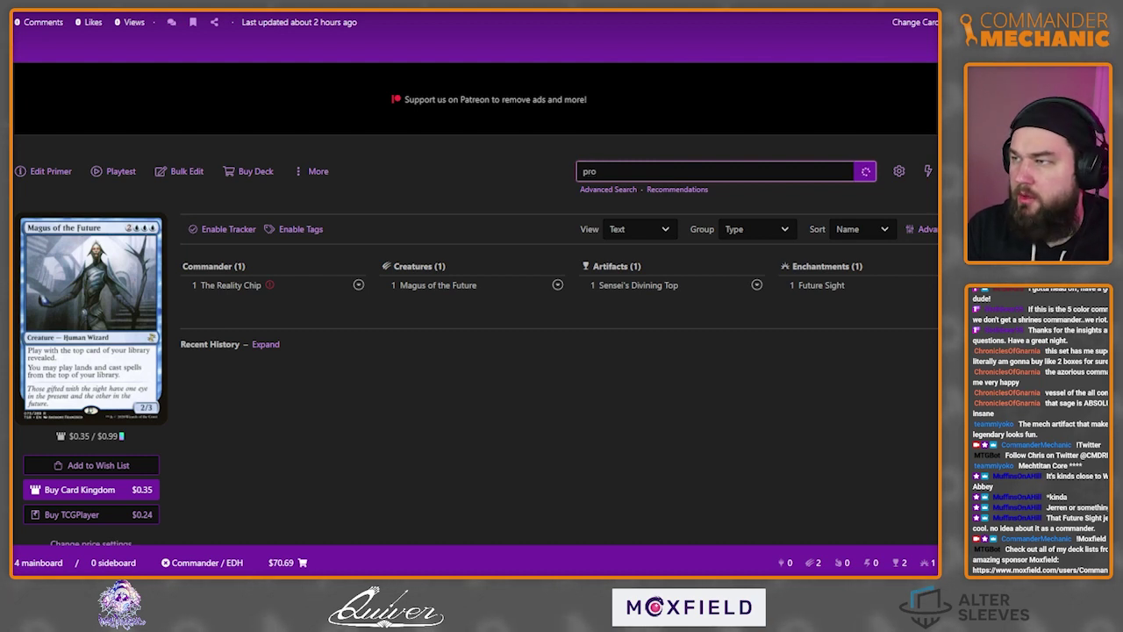
key("BackSpace")
key("BackSpace")
type("field")
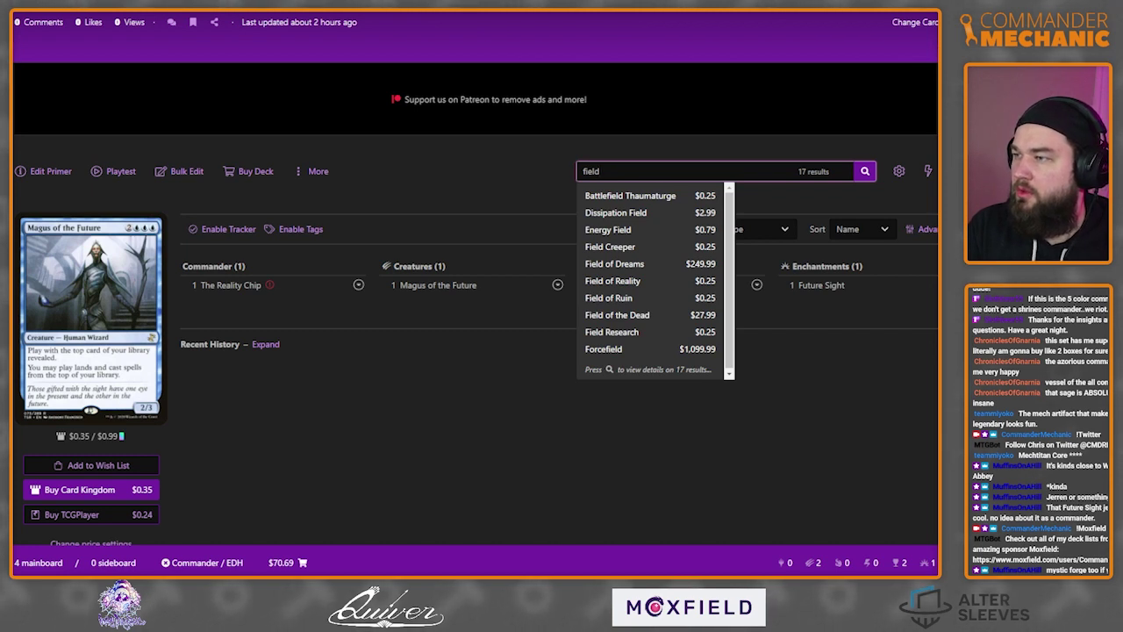
key("BackSpace")
key("BackSpace")
key("BackSpace")
key("BackSpace")
key("BackSpace")
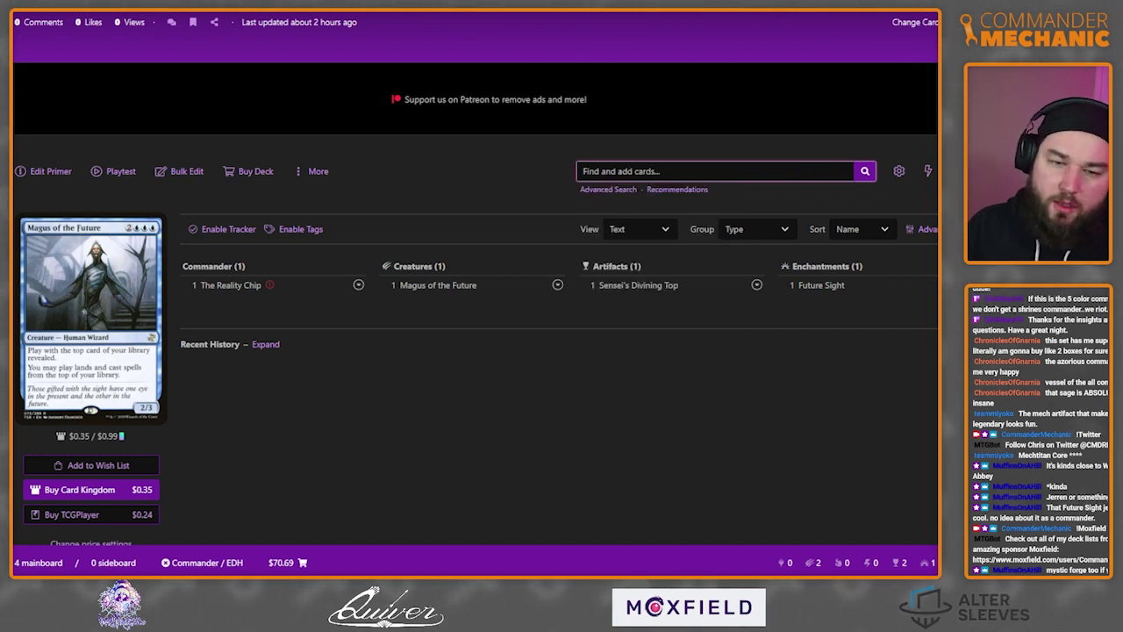
Find the card Mystic Forge and add it to the deck.
type("mystic forge")
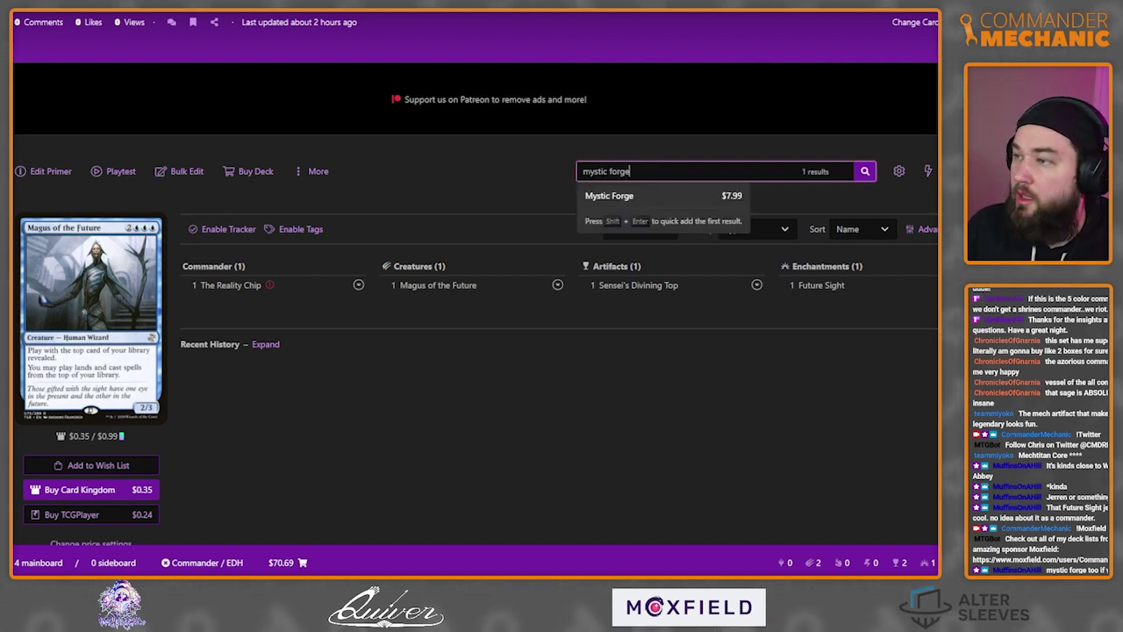
key("Return")
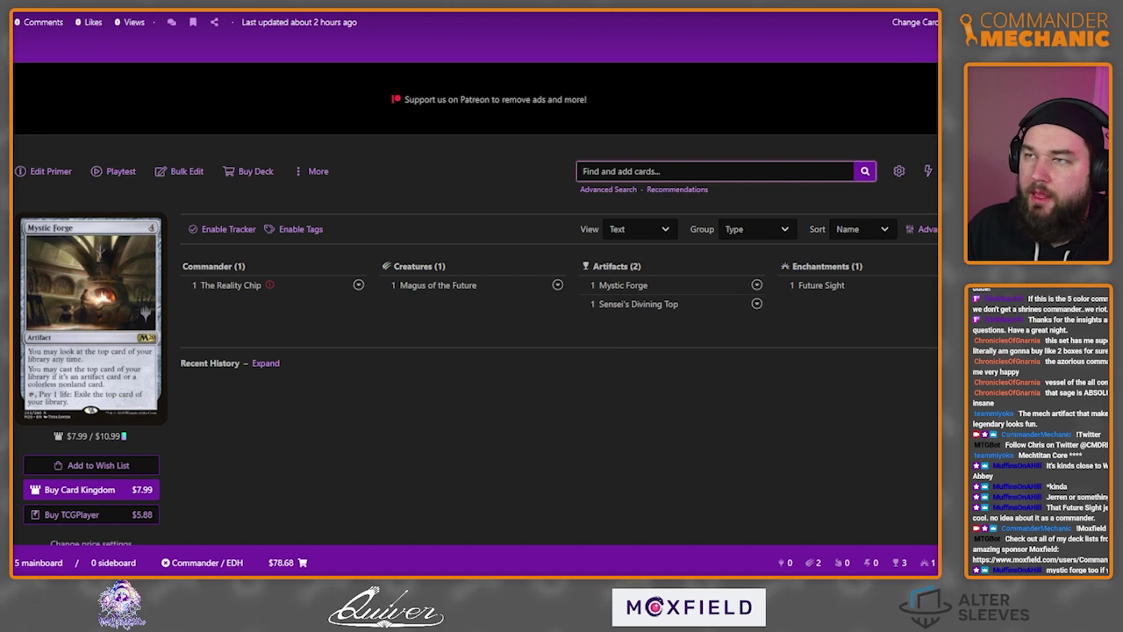
key("ctrl+Tab")
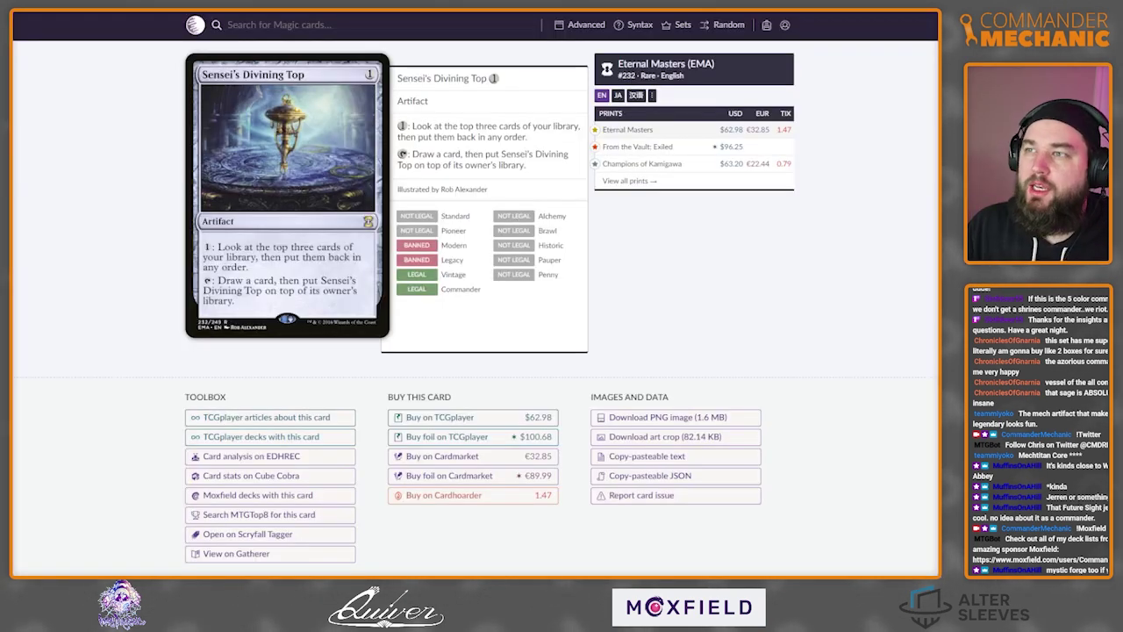
key("ctrl+shift+Tab")
Look up the card Precognition Field, read its text, and return to the deck list.
type("precog")
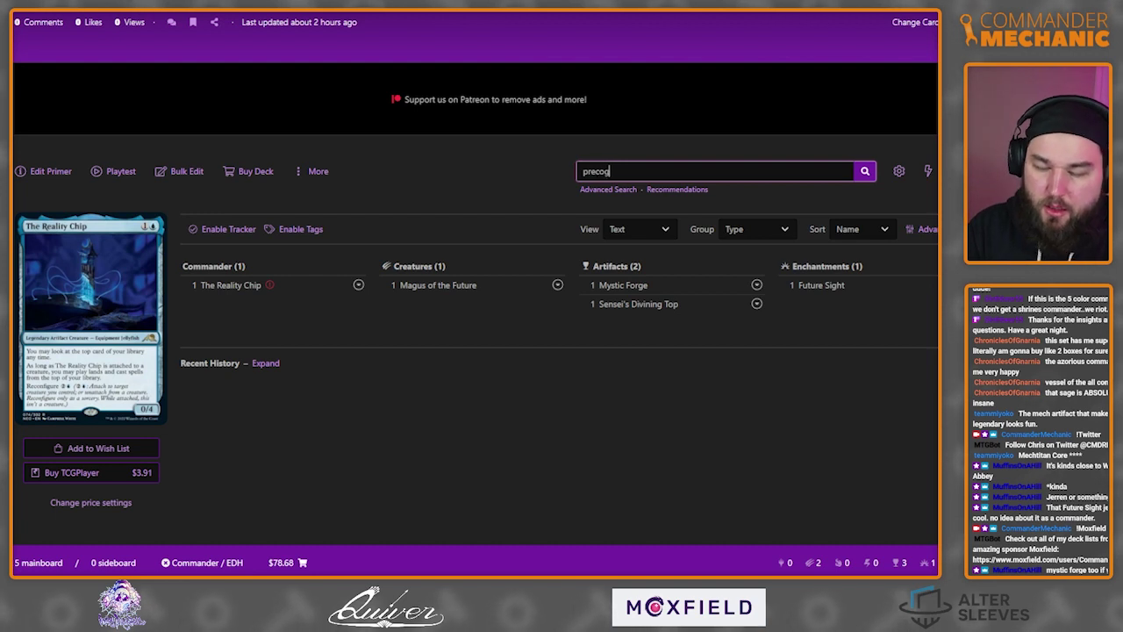
type("nition field")
key("Return")
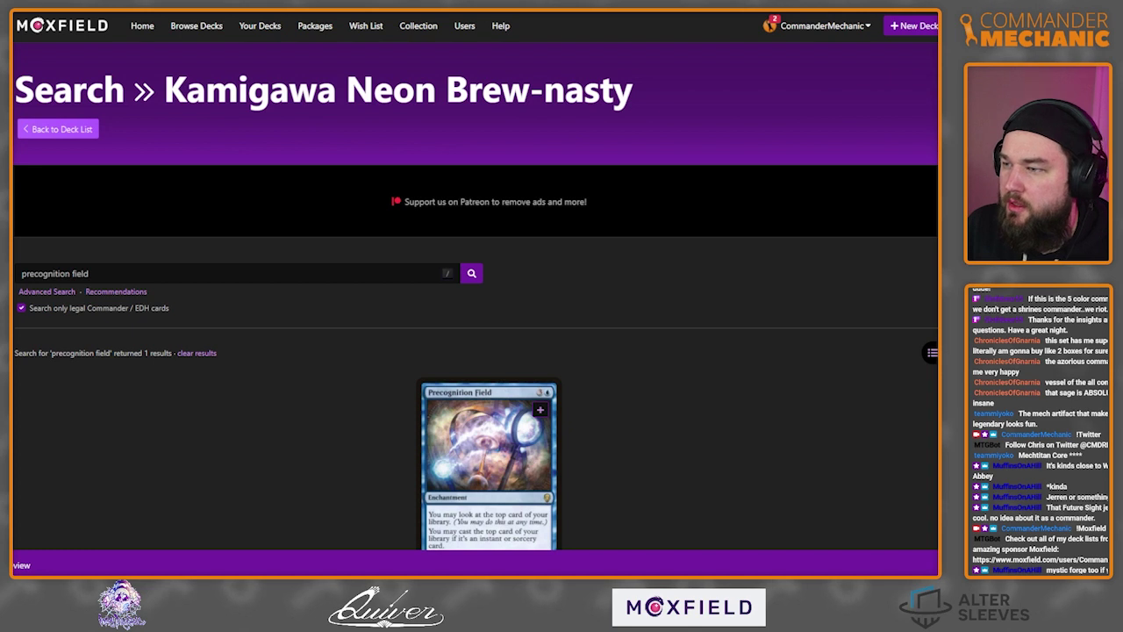
scroll(476, 351, "down", 2)
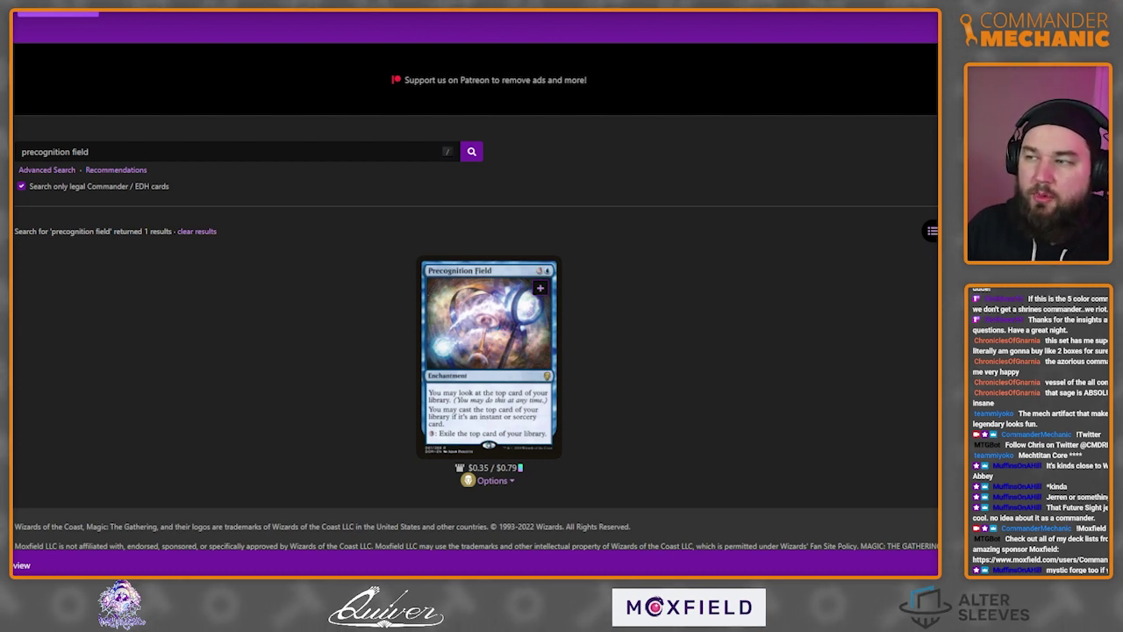
key("alt+Left")
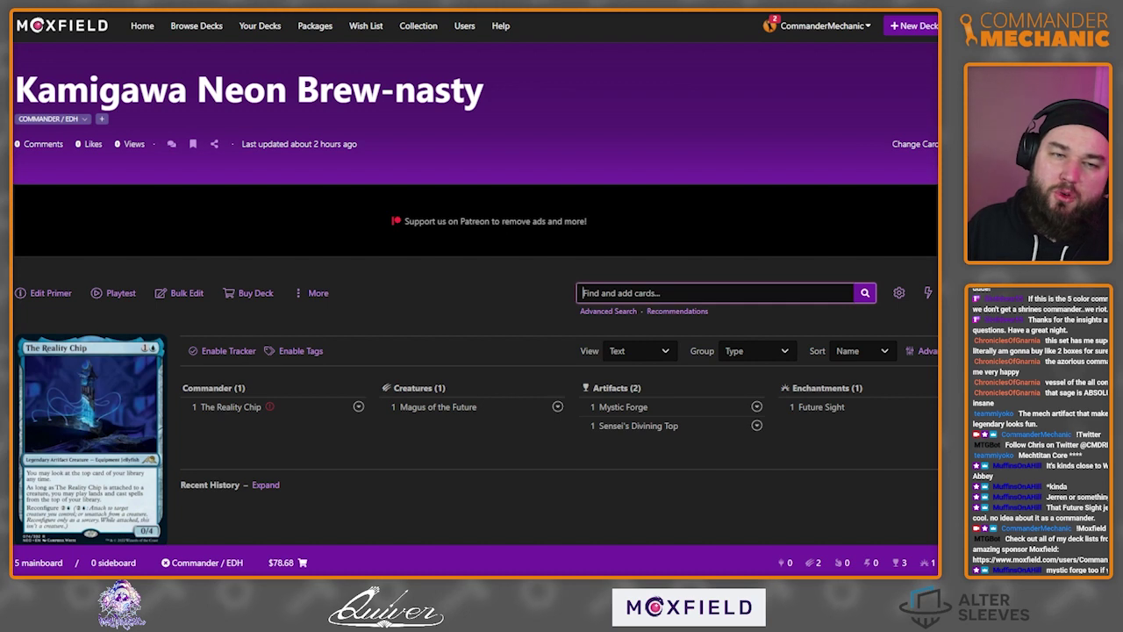
Search for etherium cards and add Etherium Sculptor to the deck.
scroll(473, 351, "down", 2)
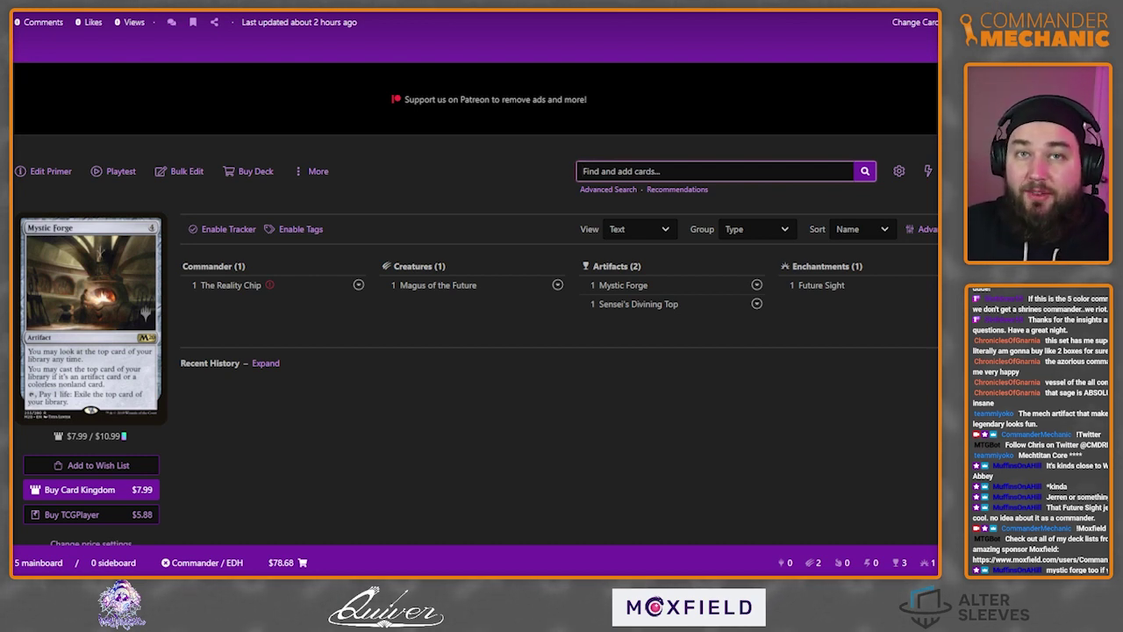
type("etherium")
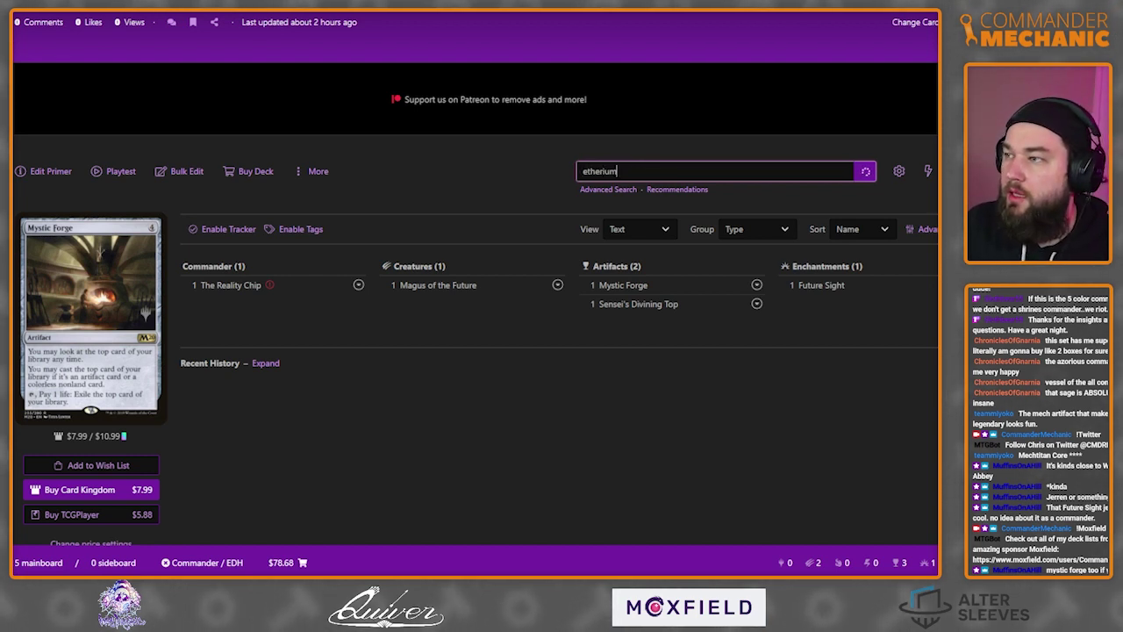
key("Return")
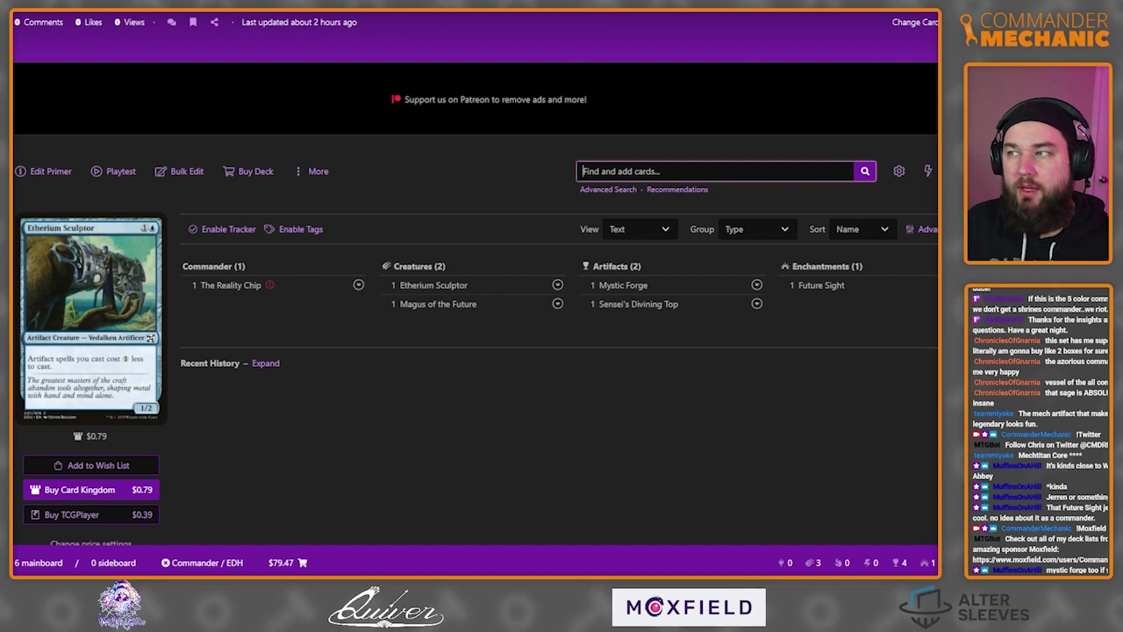
Find the card Foundry Inspector and add it to the deck.
type("foundry")
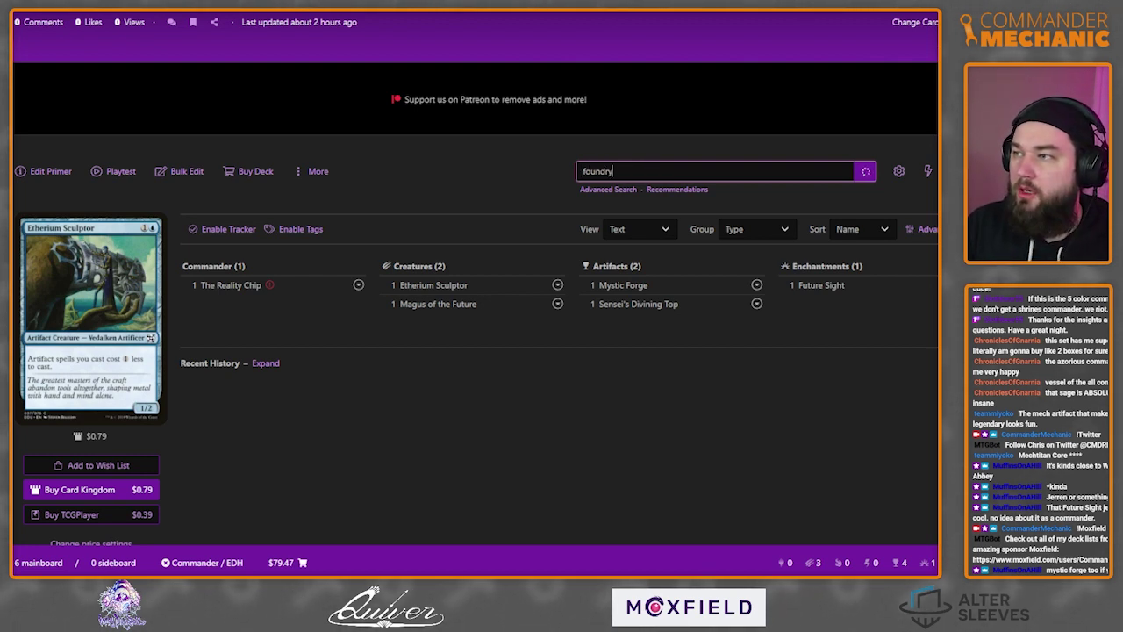
type(" insec")
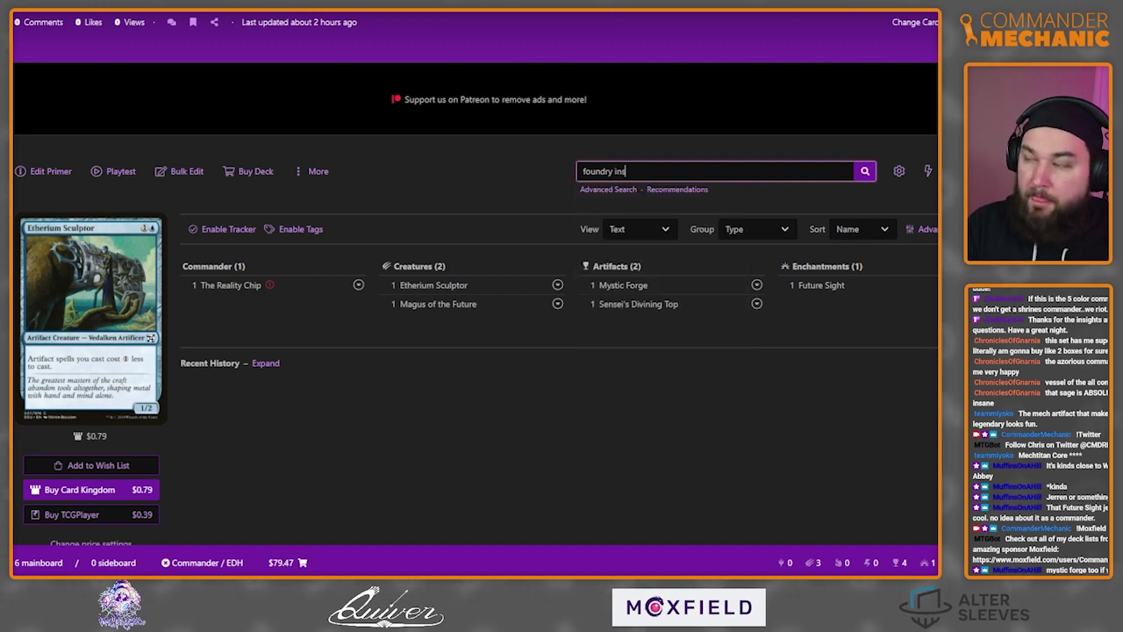
key("BackSpace")
key("BackSpace")
type("pec")
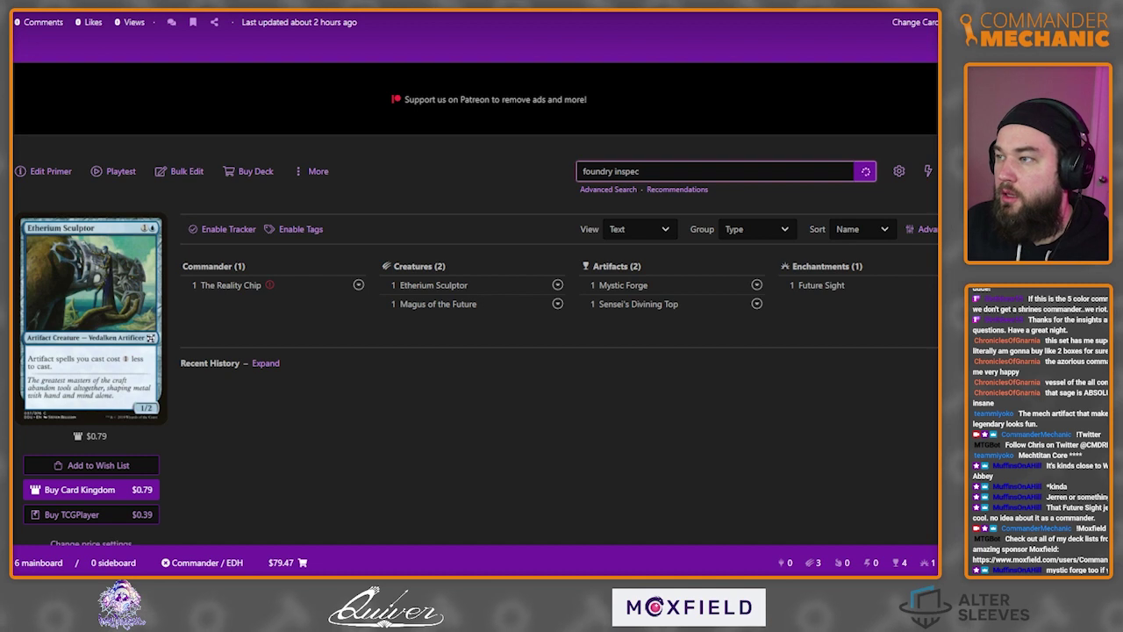
key("shift+Return")
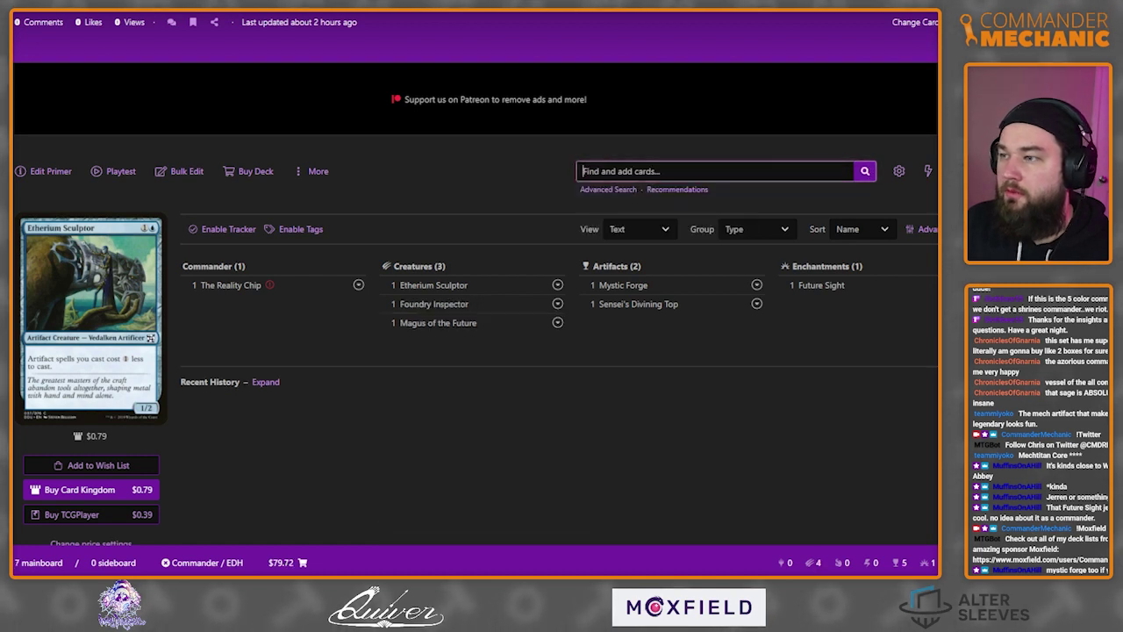
Add Jhoira's Familiar and Helm of Awakening to the deck.
mouse_move(435, 303)
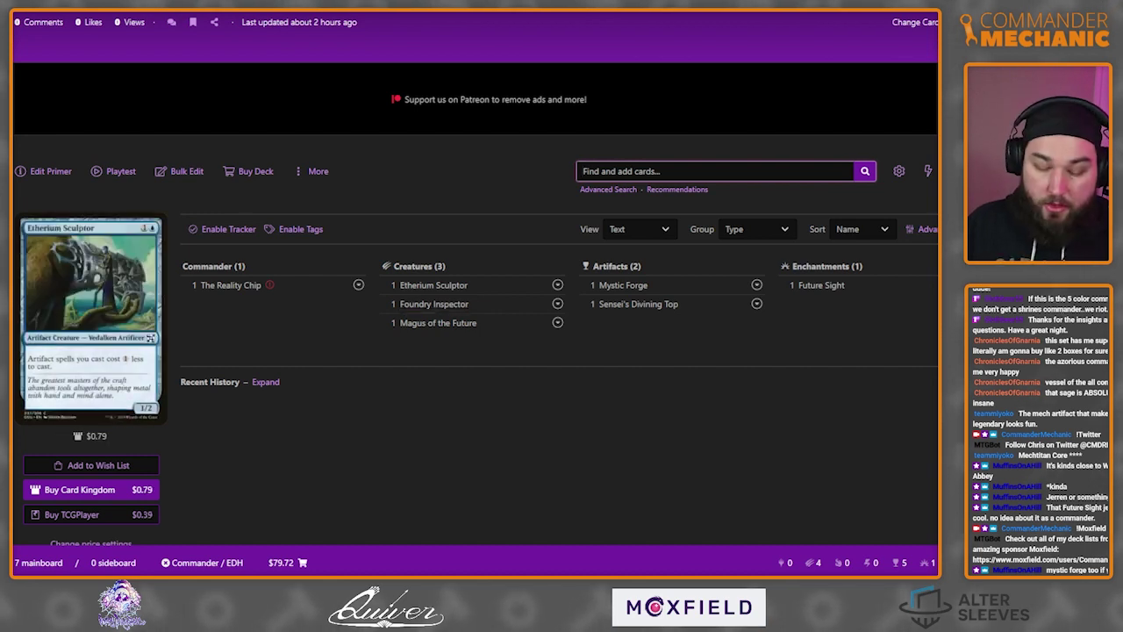
type("jhoira's")
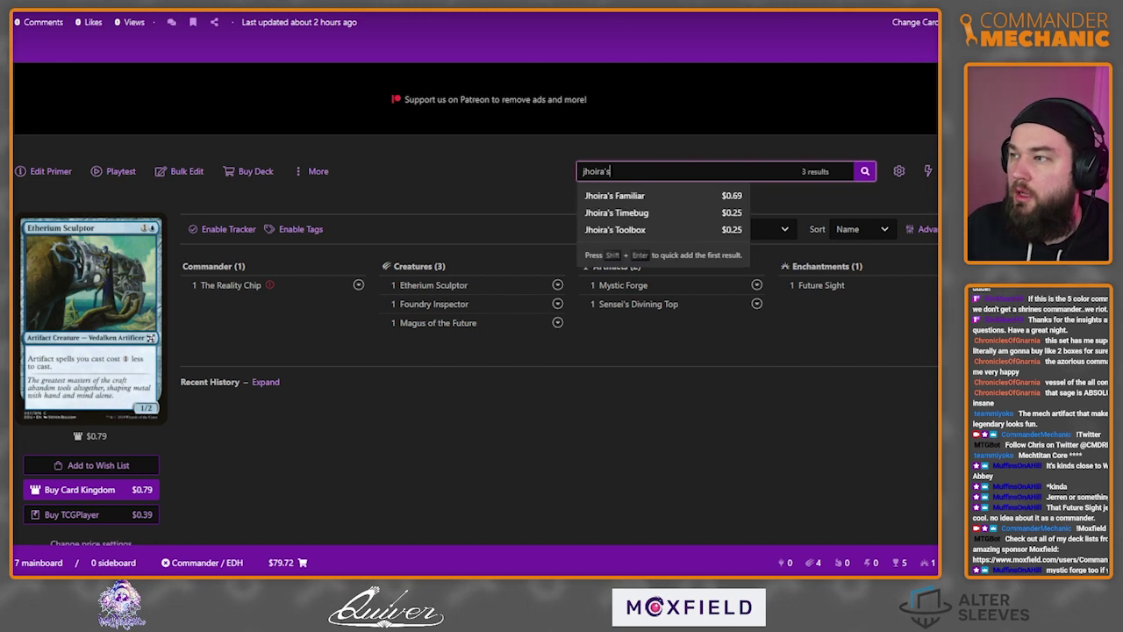
key("Return")
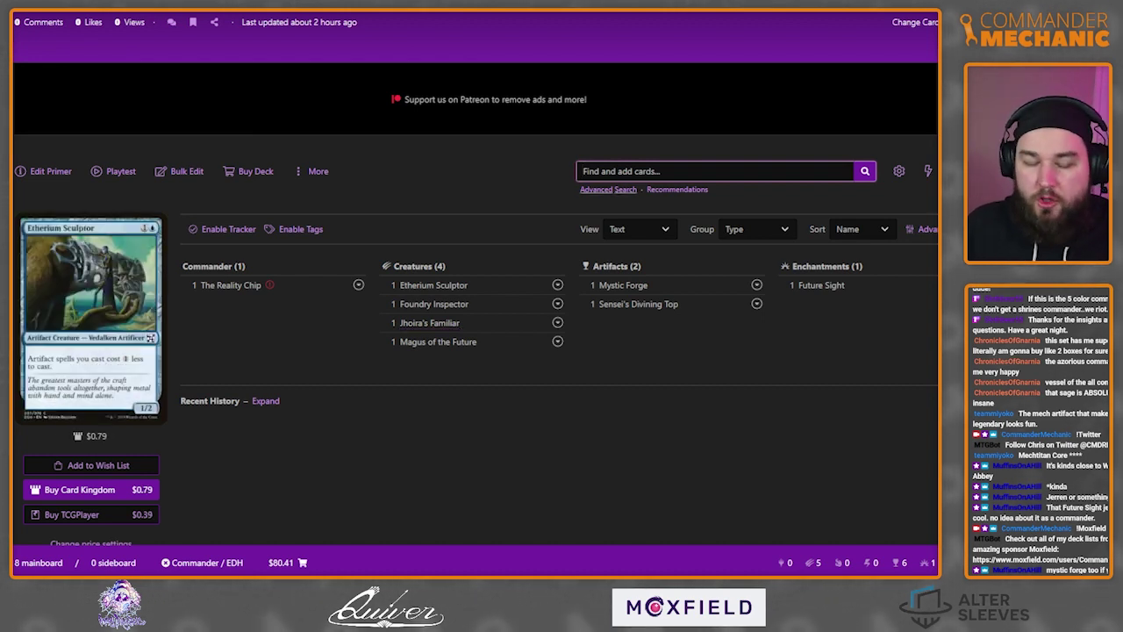
type("helm of")
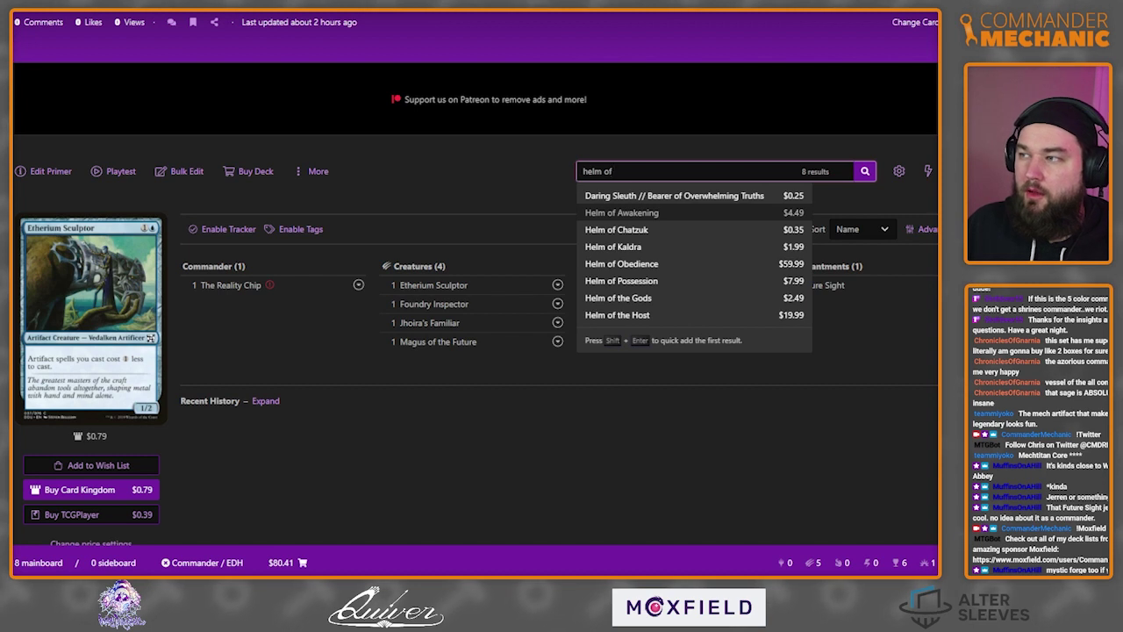
key("Return")
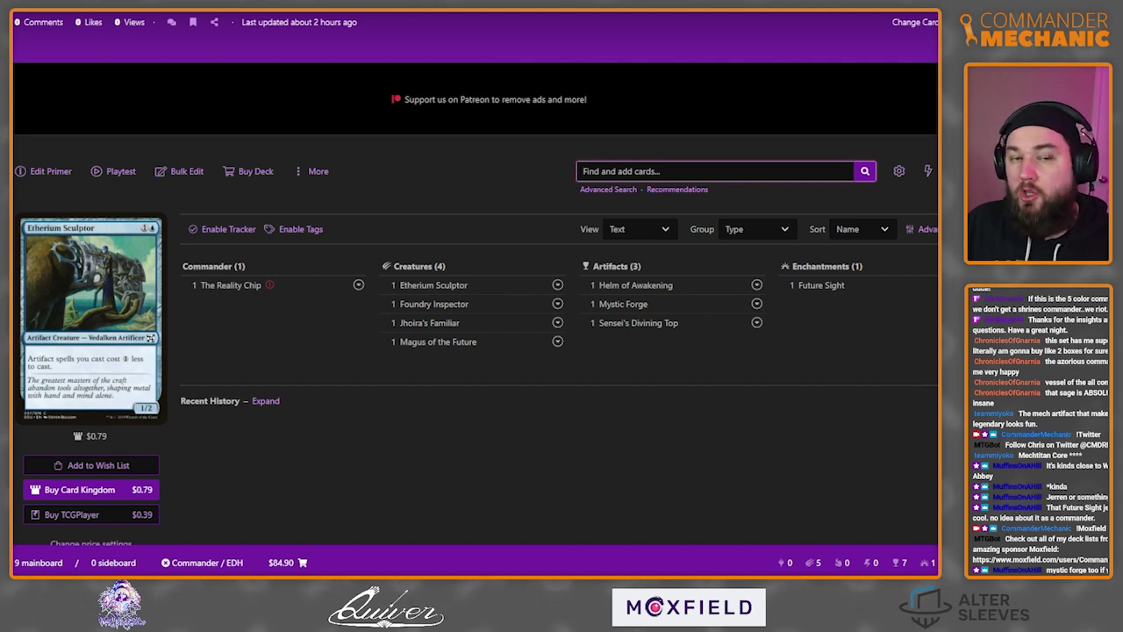
Switch to EDHREC and open the commander page for Elsha of the Infinite.
key("ctrl+Tab")
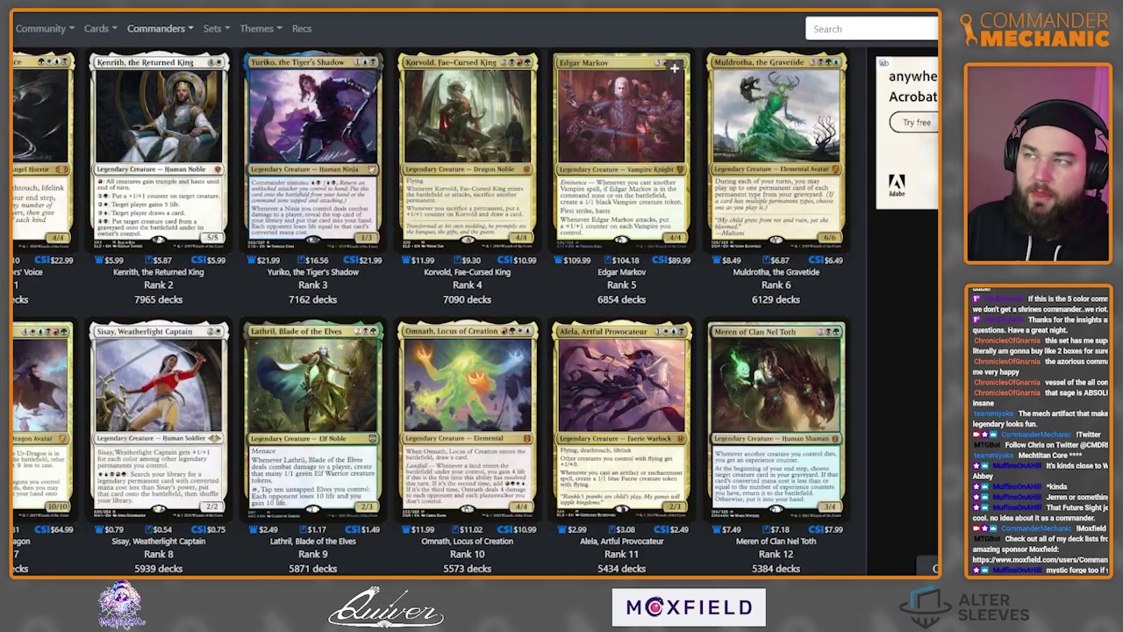
scroll(438, 312, "up", 5)
left_click(869, 29)
type("elsha")
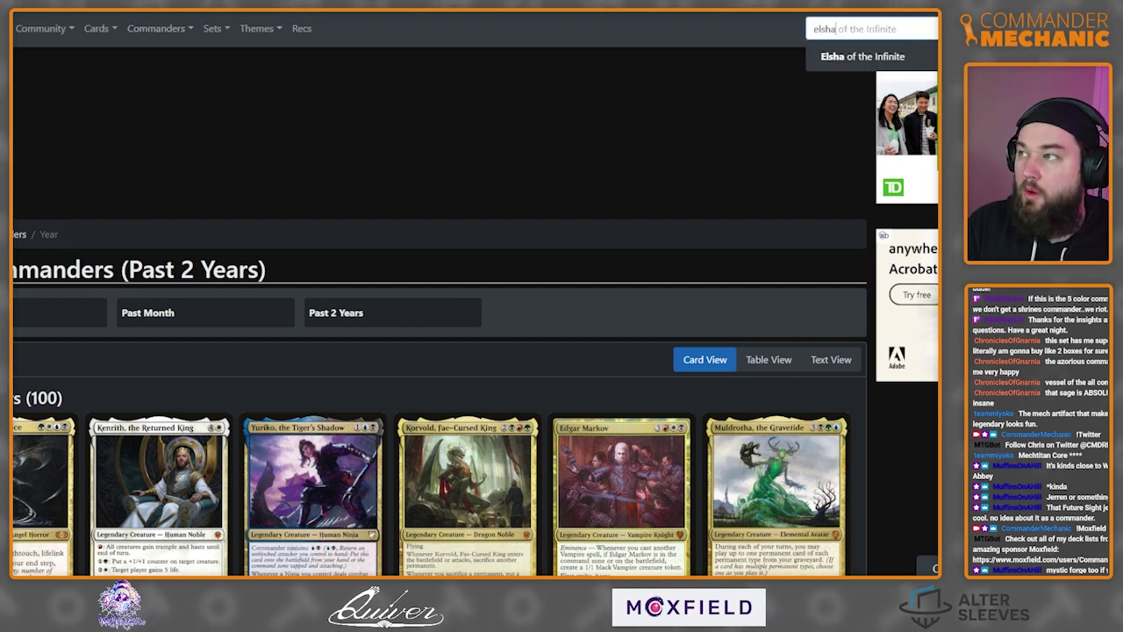
key("Return")
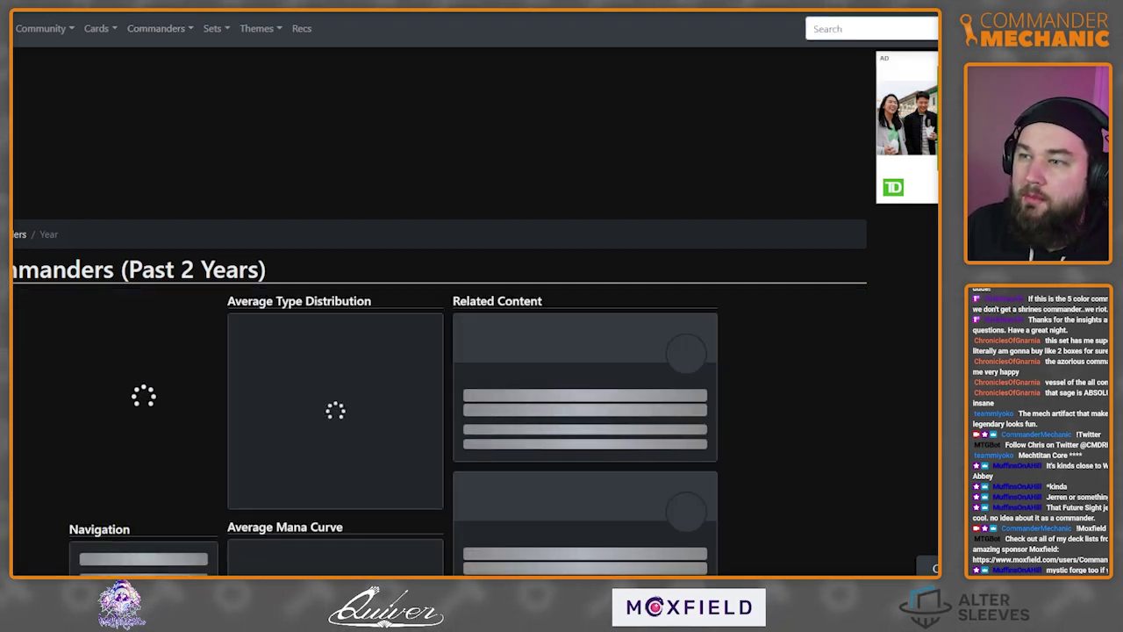
Examine Elsha of the Infinite's top combos, new cards, high synergy cards and top cards for deck ideas.
scroll(439, 308, "down", 7)
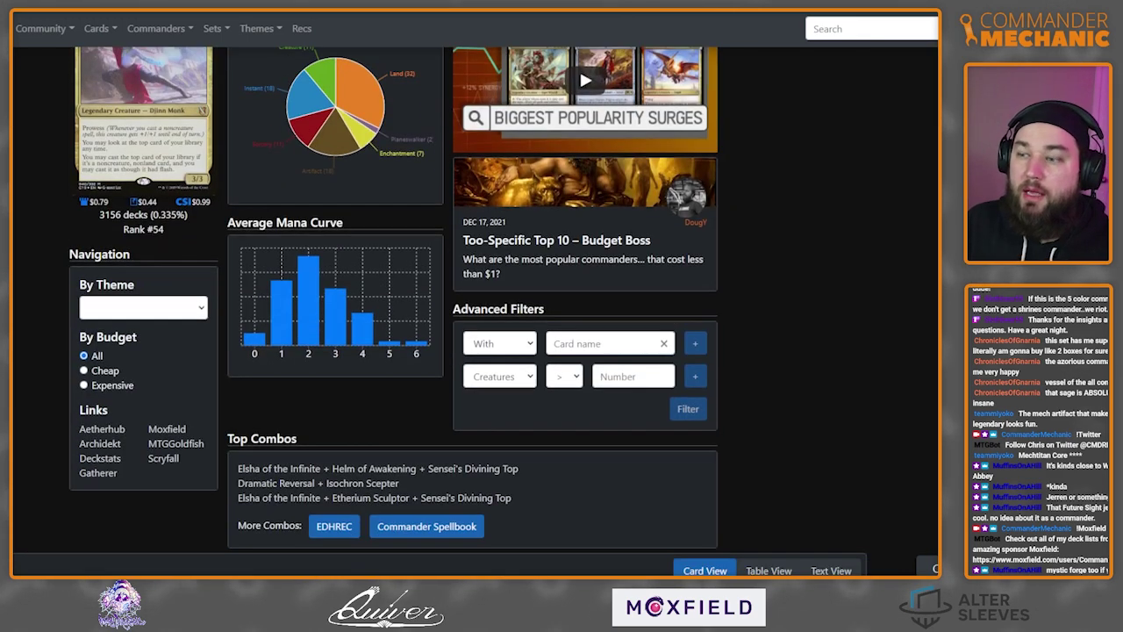
scroll(439, 307, "down", 3)
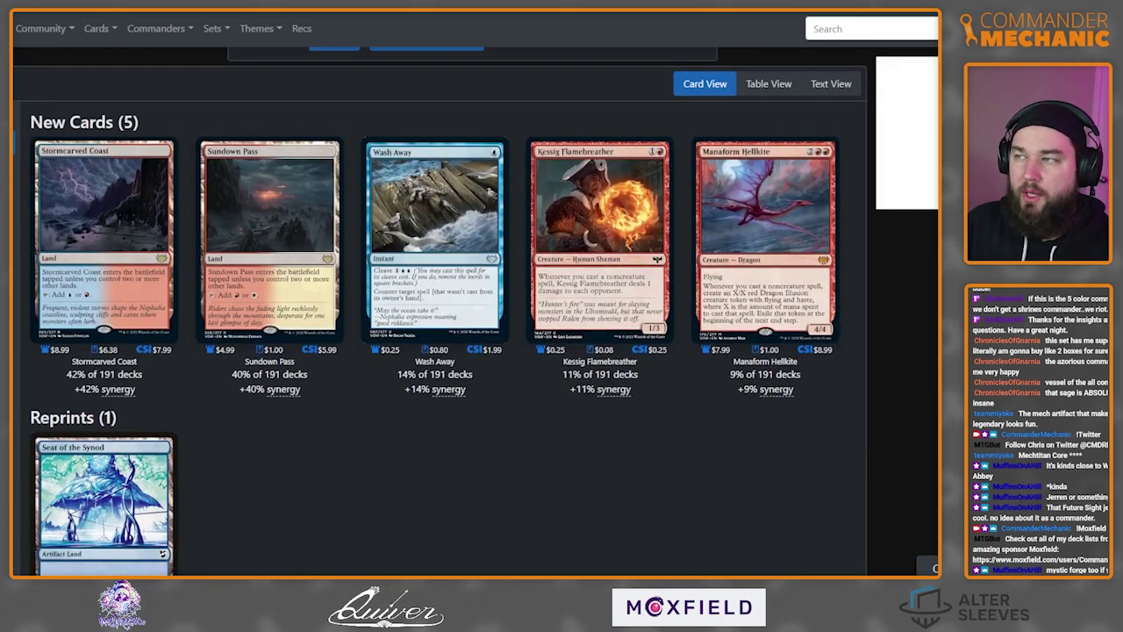
scroll(439, 307, "down", 3)
scroll(439, 307, "down", 5)
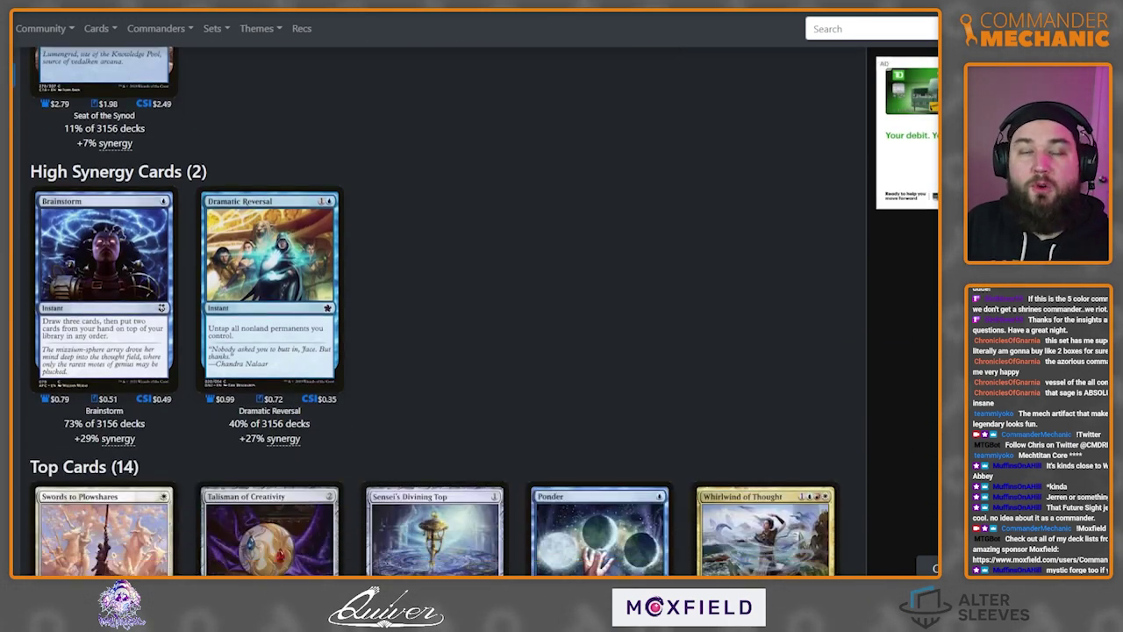
scroll(439, 307, "down", 3)
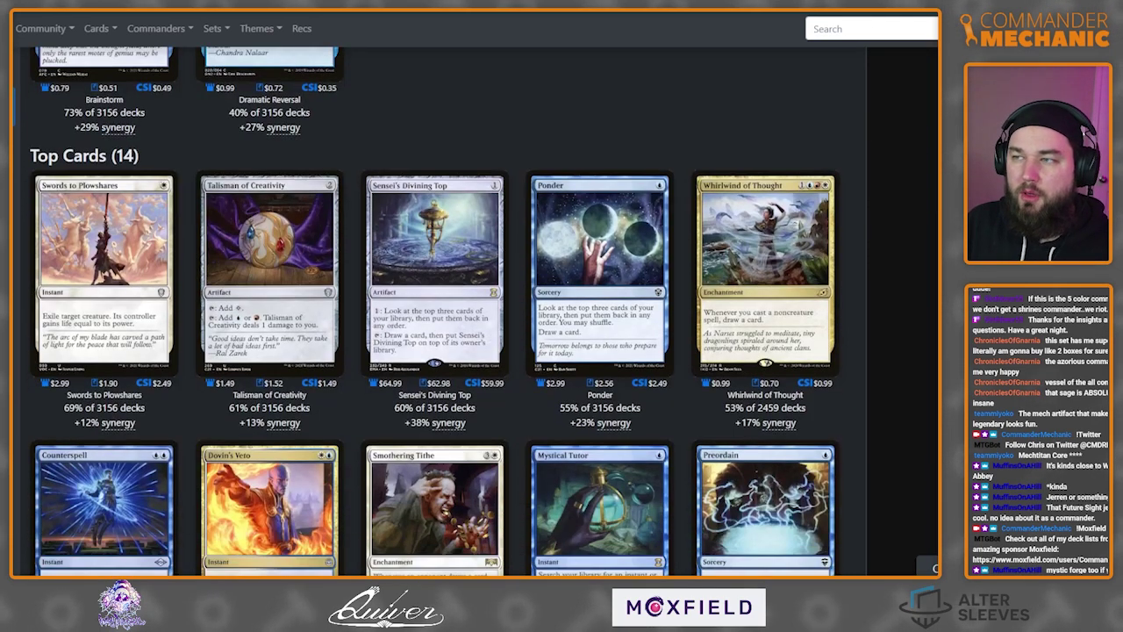
scroll(439, 307, "down", 1)
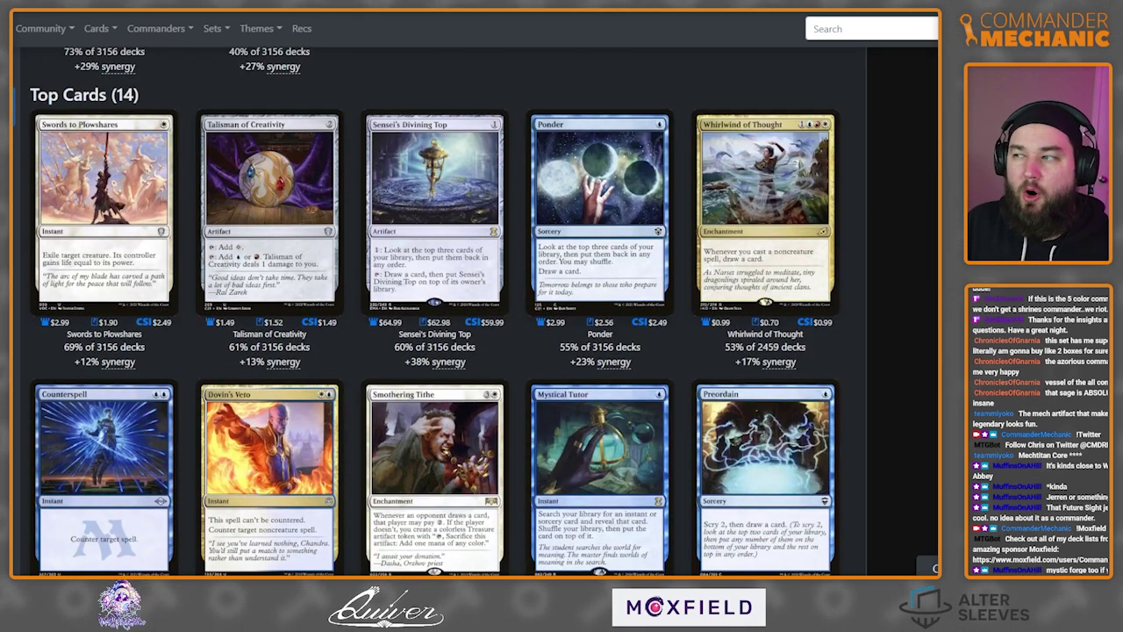
scroll(439, 307, "down", 1)
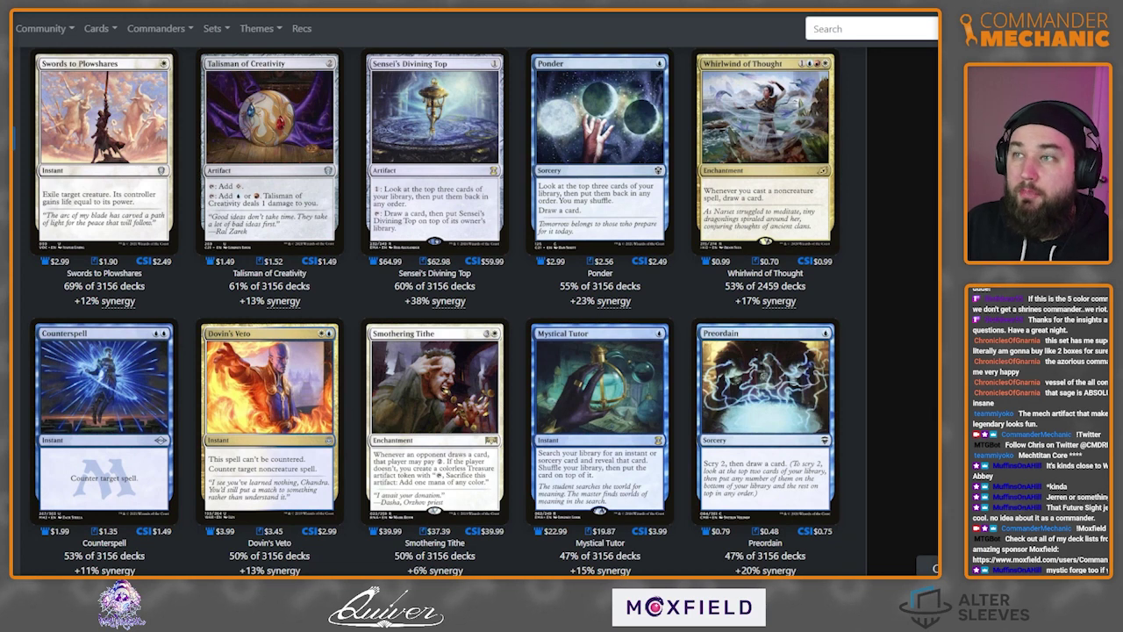
scroll(435, 310, "down", 3)
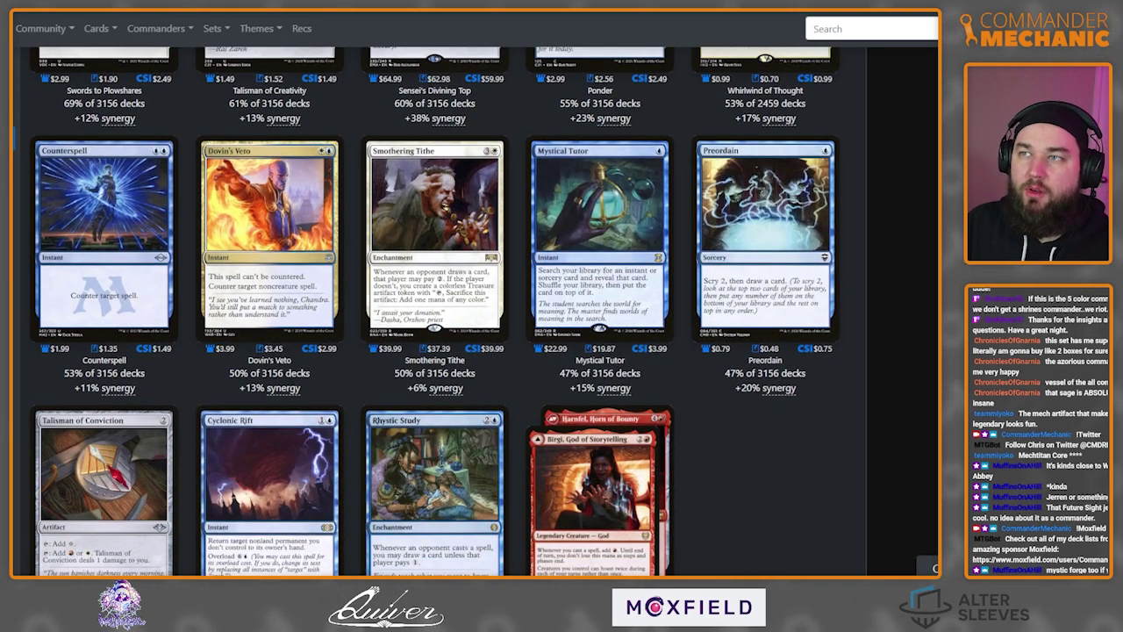
Switch back to the Moxfield deck list and add Trinket Mage to the deck.
key("ctrl+Tab")
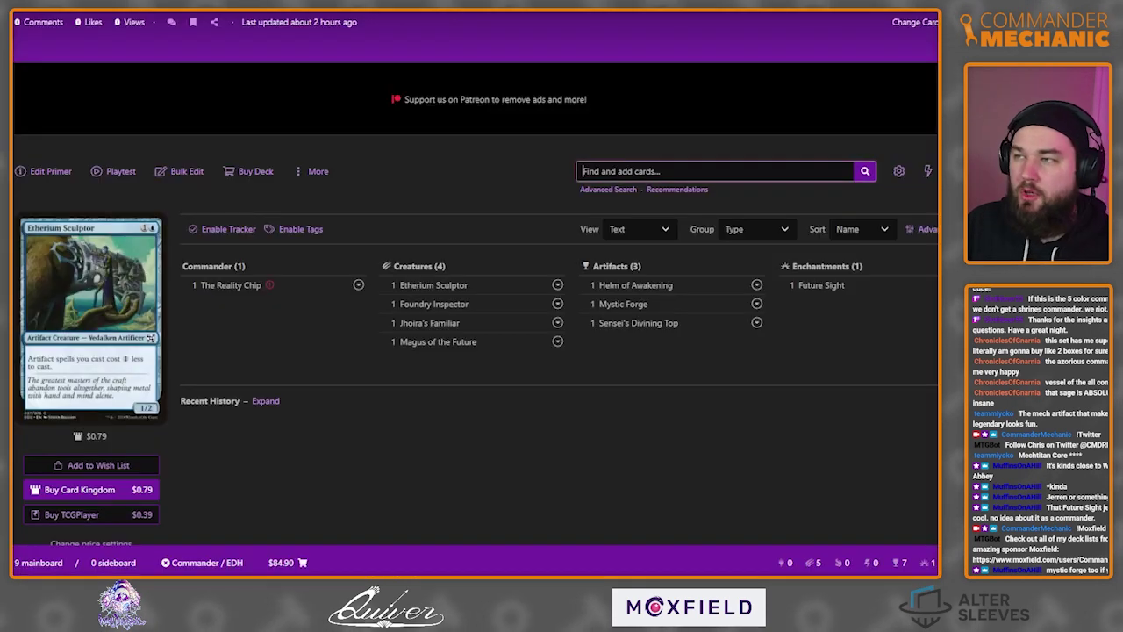
type("trink")
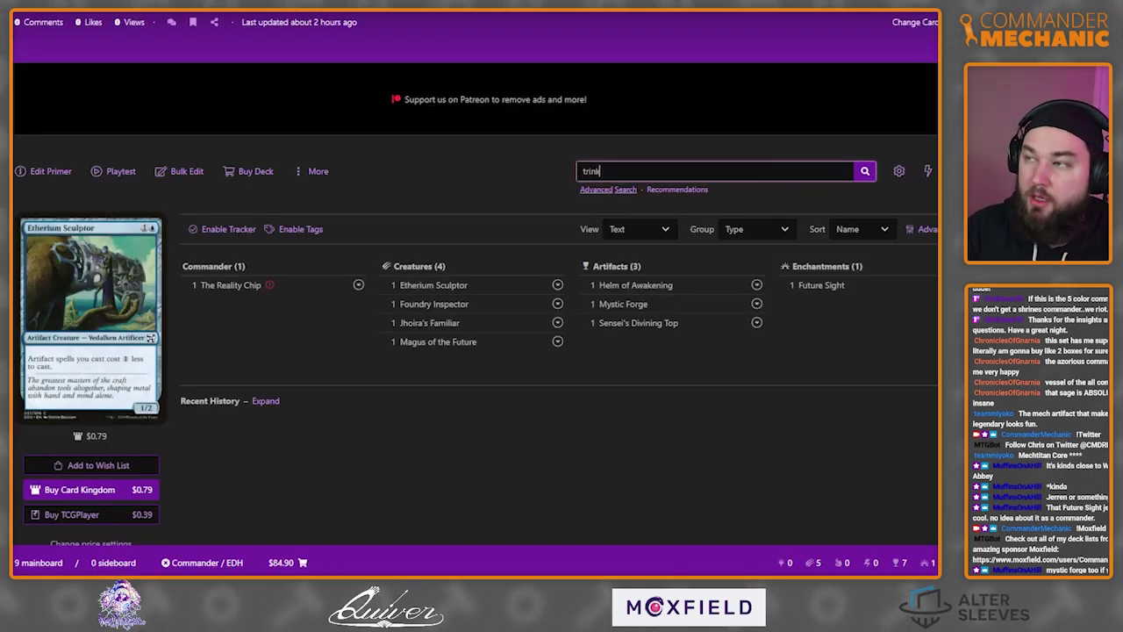
type("et mage")
key("Return")
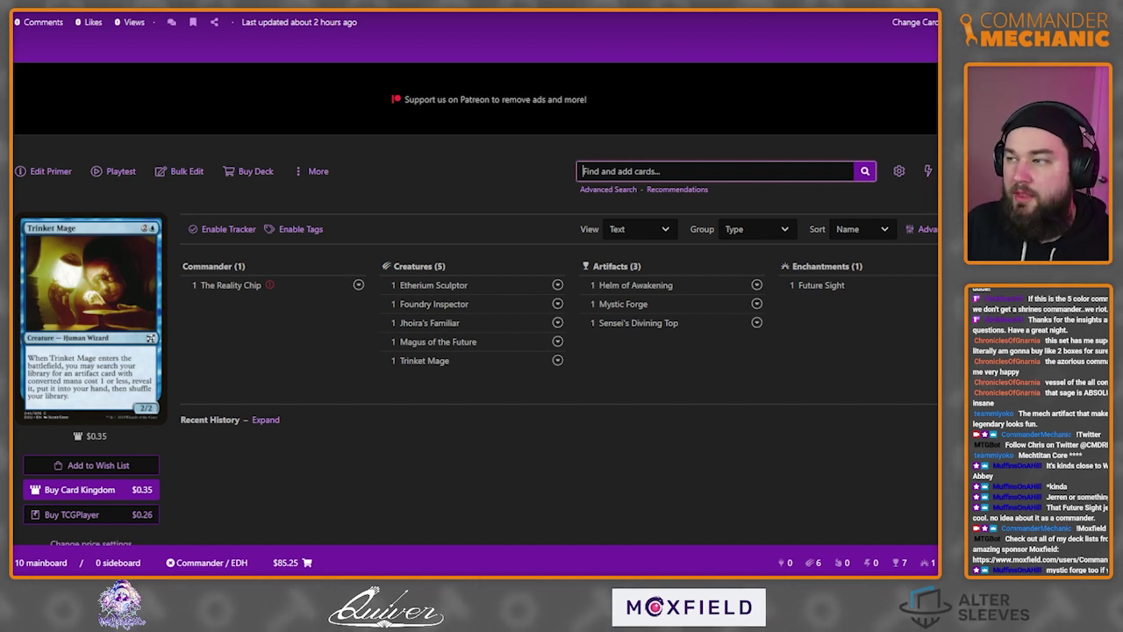
Check Sensei's Divining Top in the deck list and add Whir of Invention to the deck.
mouse_move(638, 323)
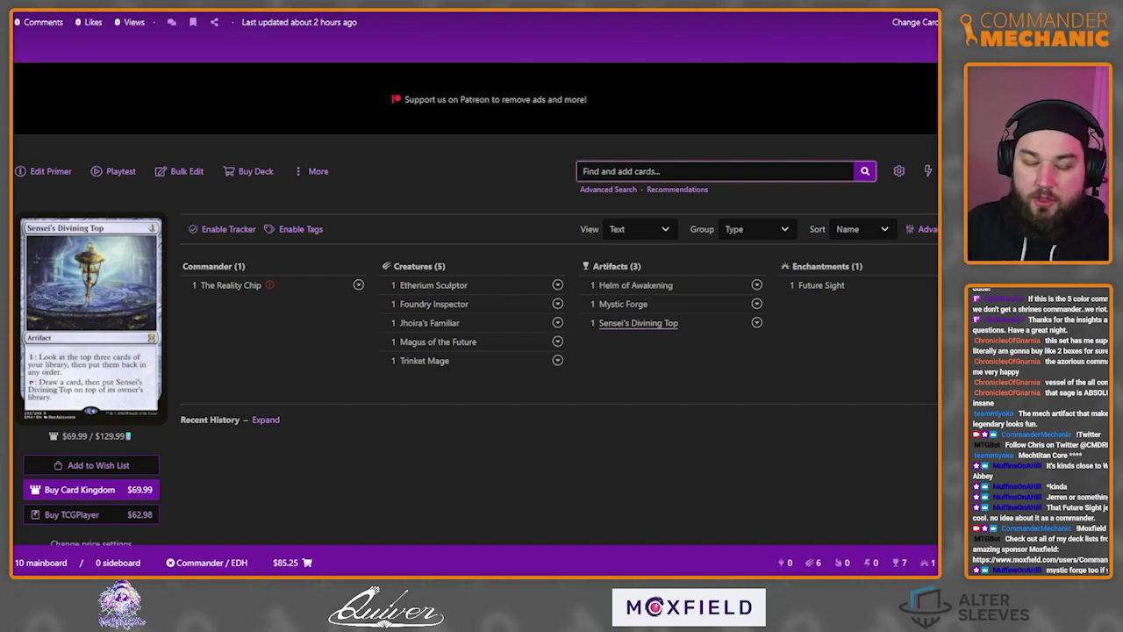
type("whire of")
key("BackSpace")
key("BackSpace")
key("BackSpace")
key("BackSpace")
type("of")
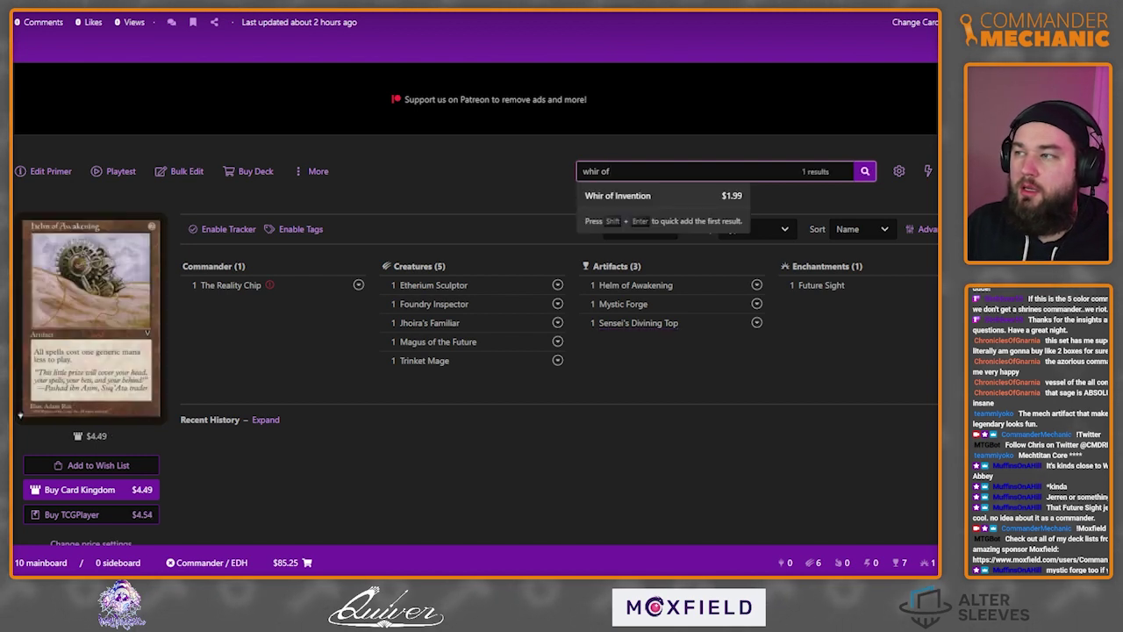
key("shift+Return")
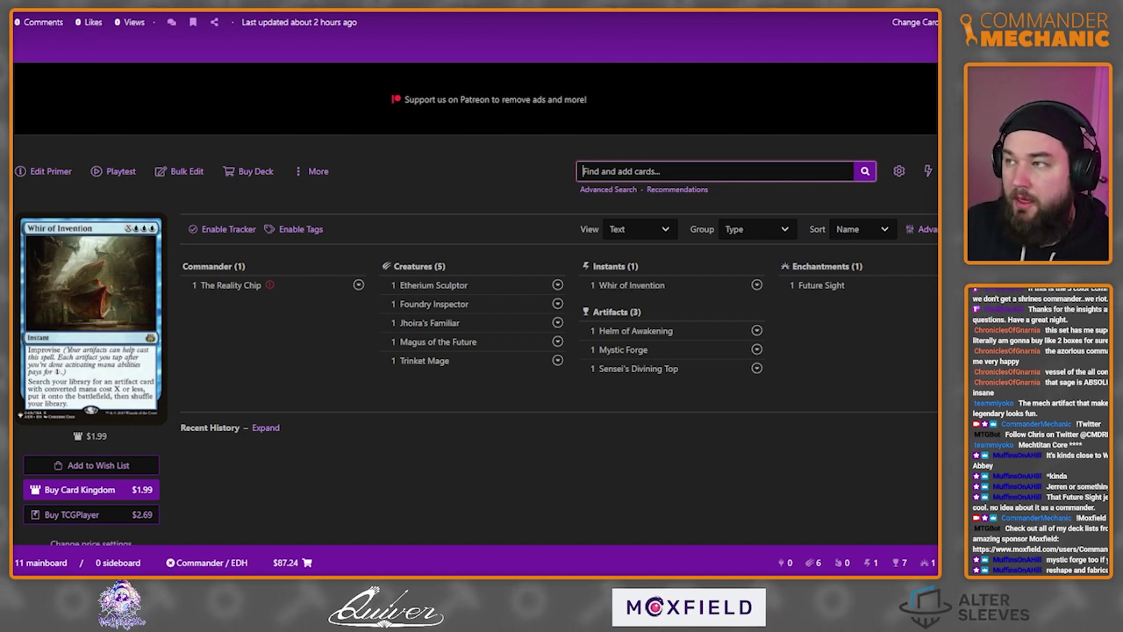
Add Reshape and Fabricate to the deck as further artifact tutors.
type("reshapre")
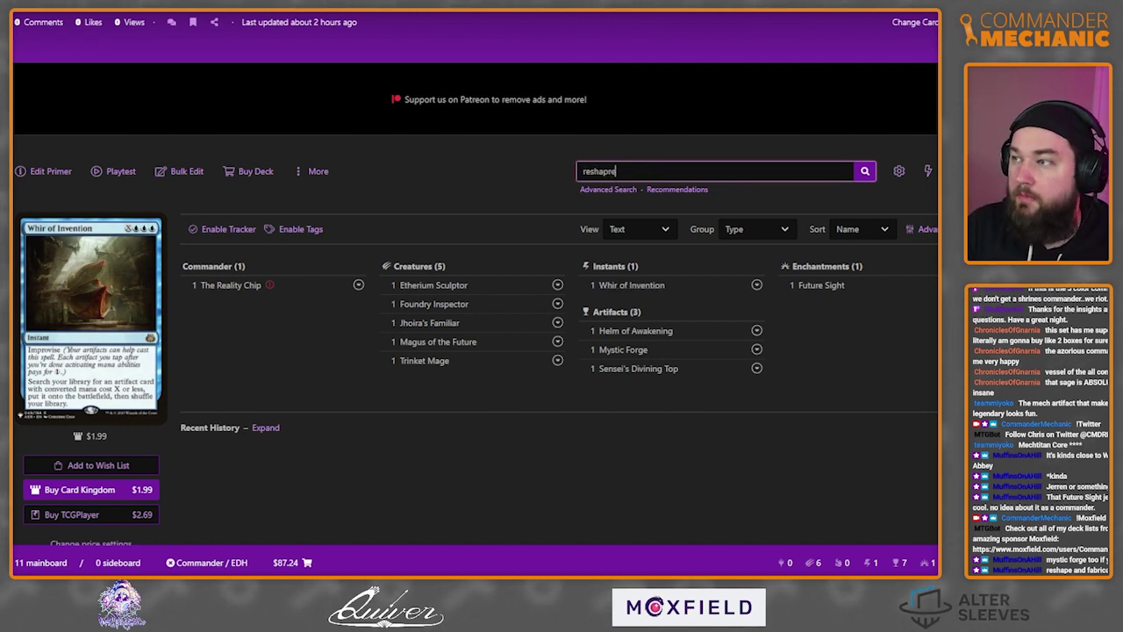
key("BackSpace")
key("BackSpace")
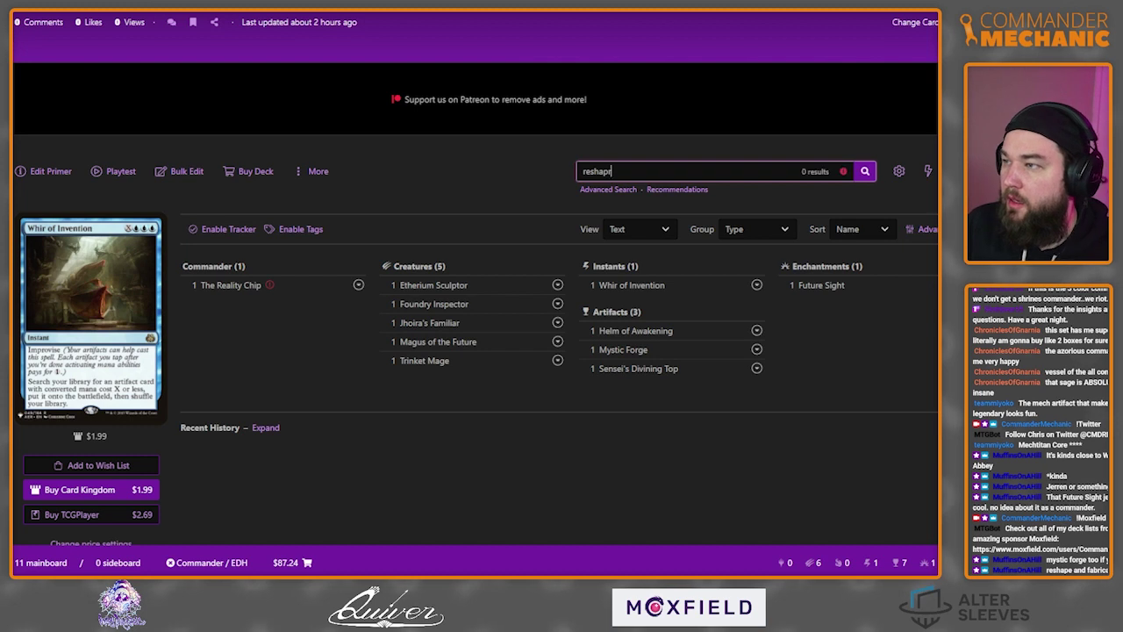
type("e")
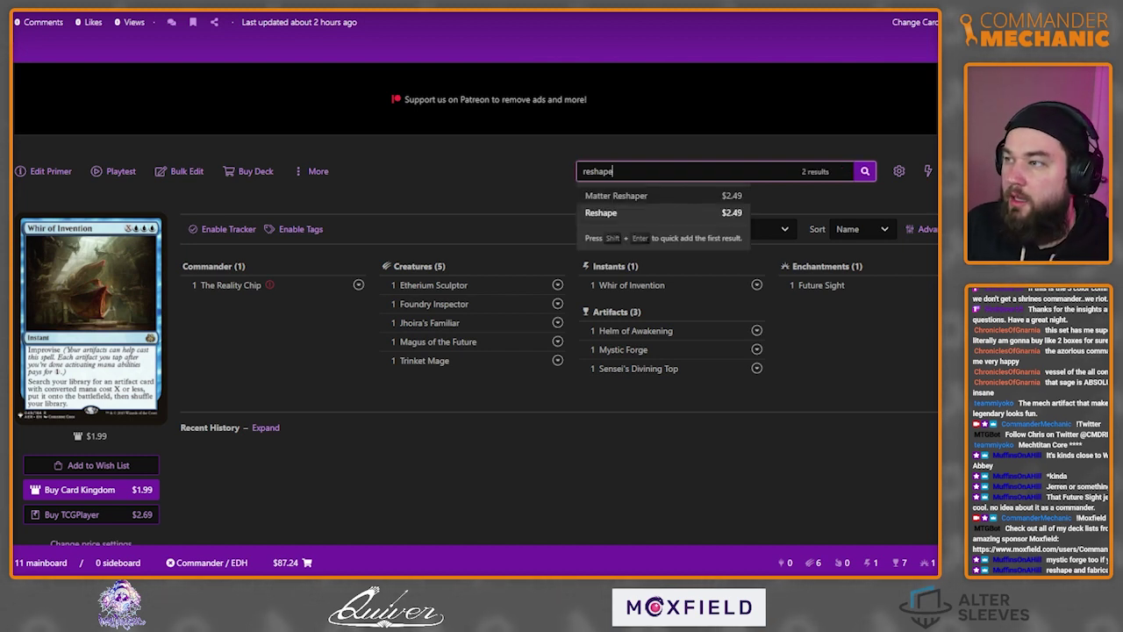
key("Down")
key("Return")
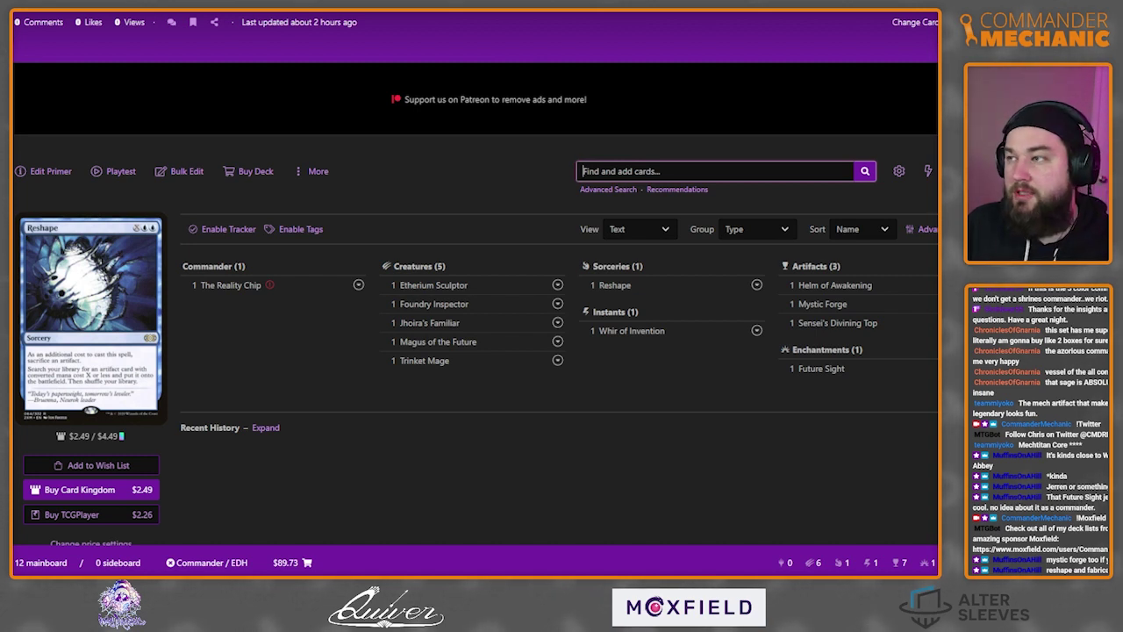
type("fabricate")
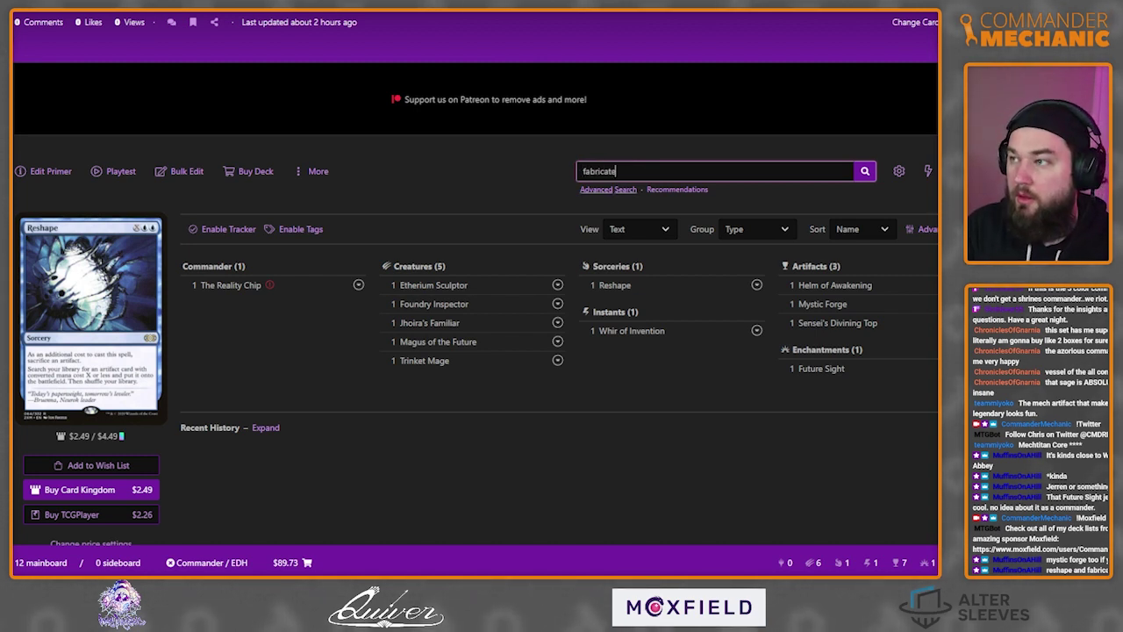
key("shift+Return")
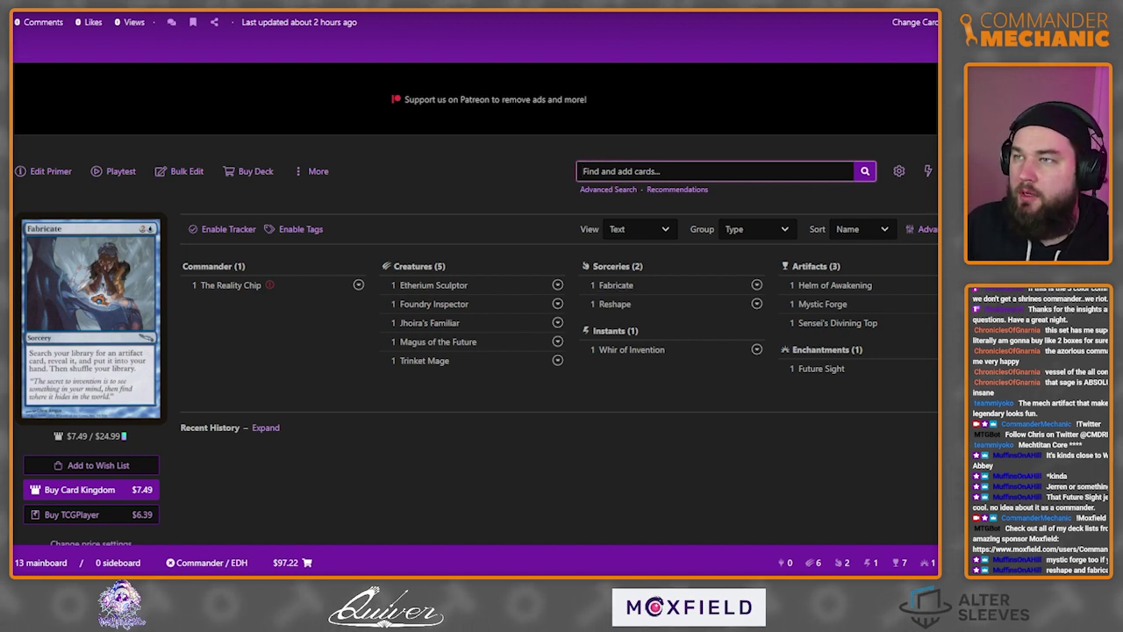
Switch to the EDHREC page for Elsha of the Infinite and examine the remaining top cards, including Cyclonic Rift's salt score.
key("ctrl+Tab")
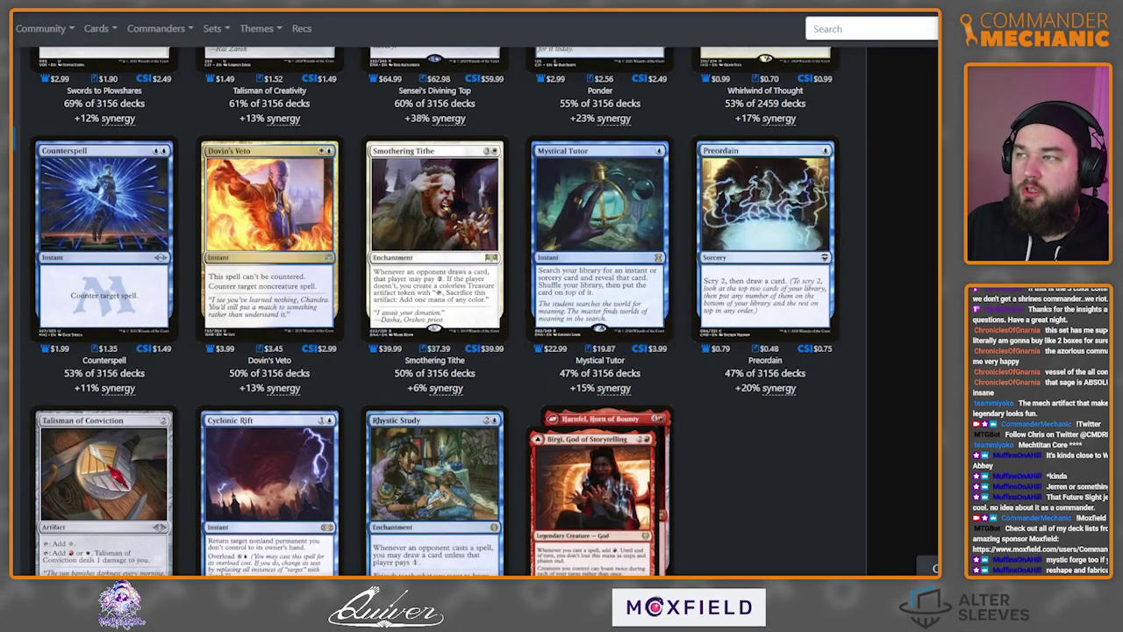
scroll(435, 311, "down", 2)
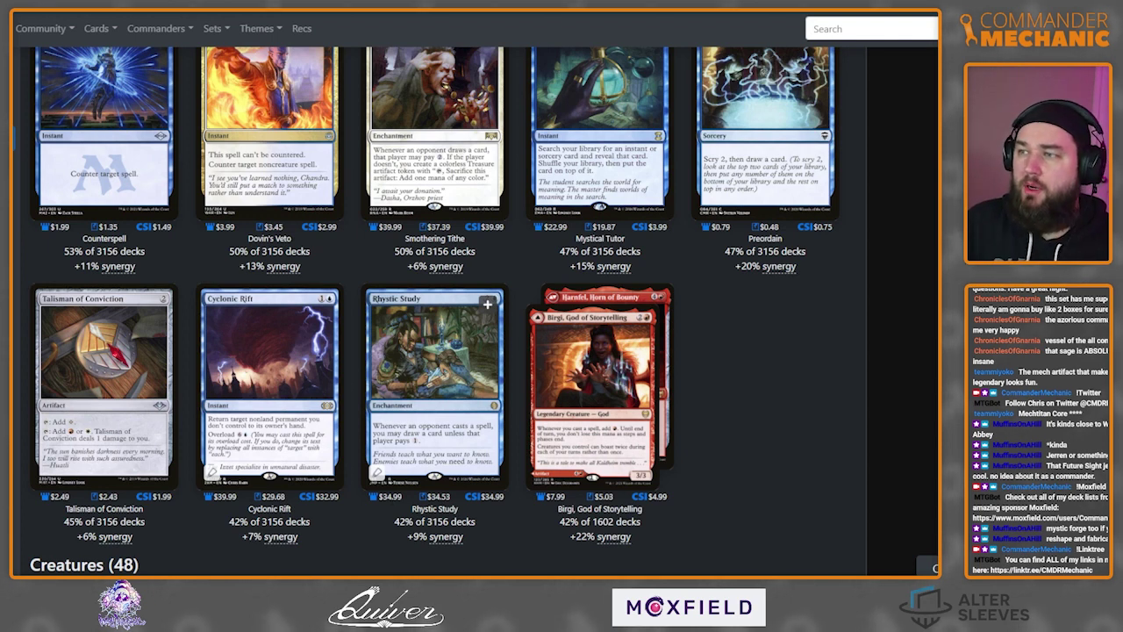
scroll(434, 351, "up", 1)
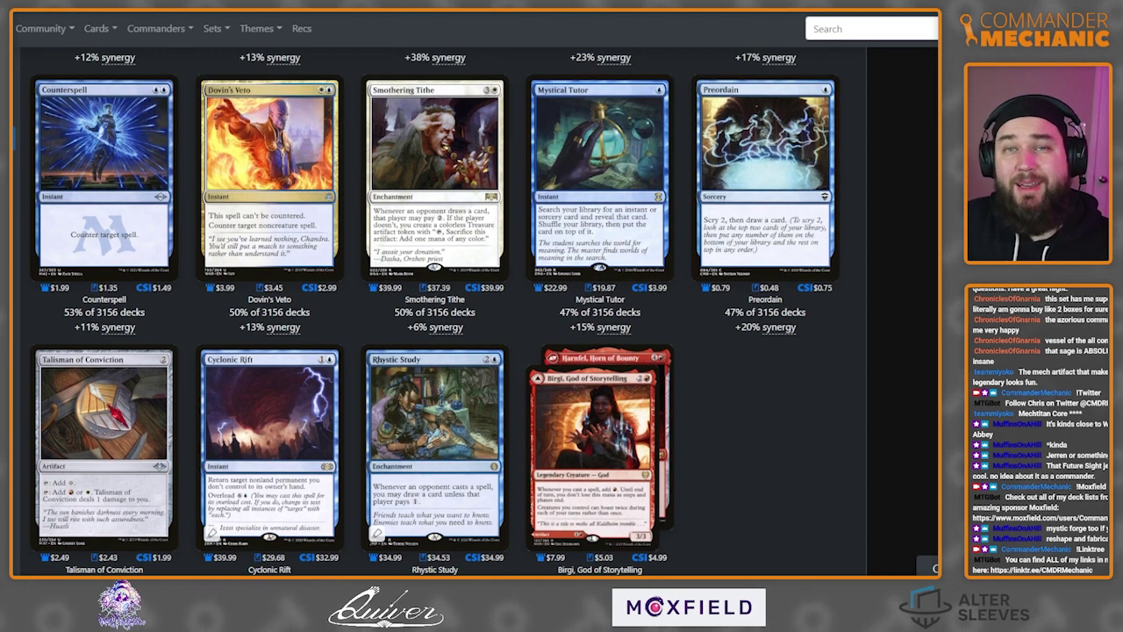
scroll(434, 316, "down", 2)
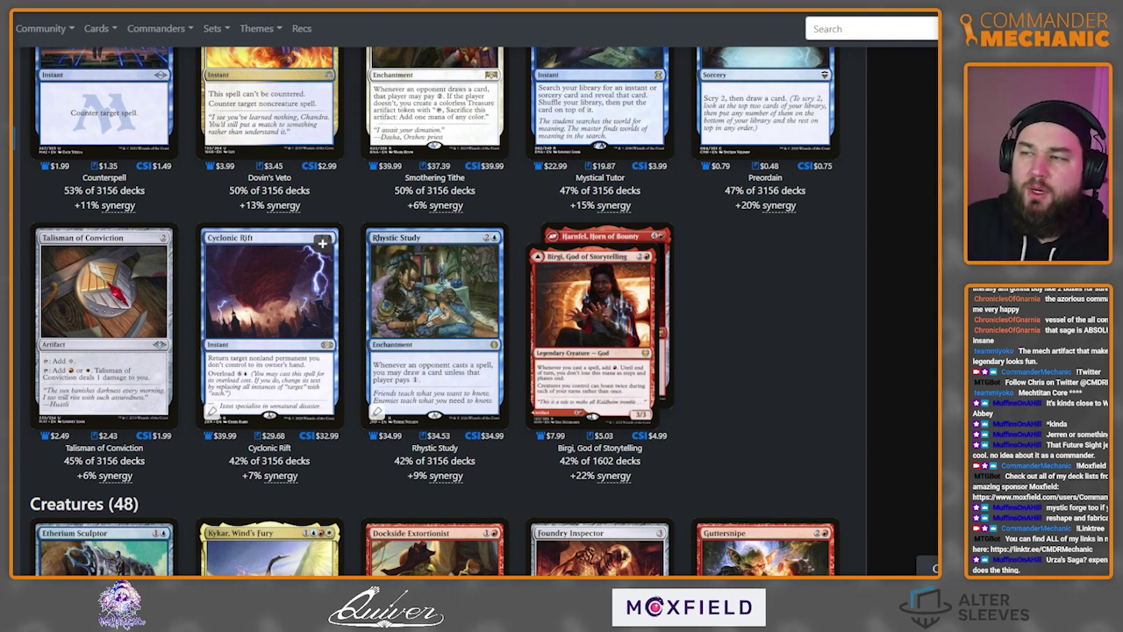
mouse_move(213, 412)
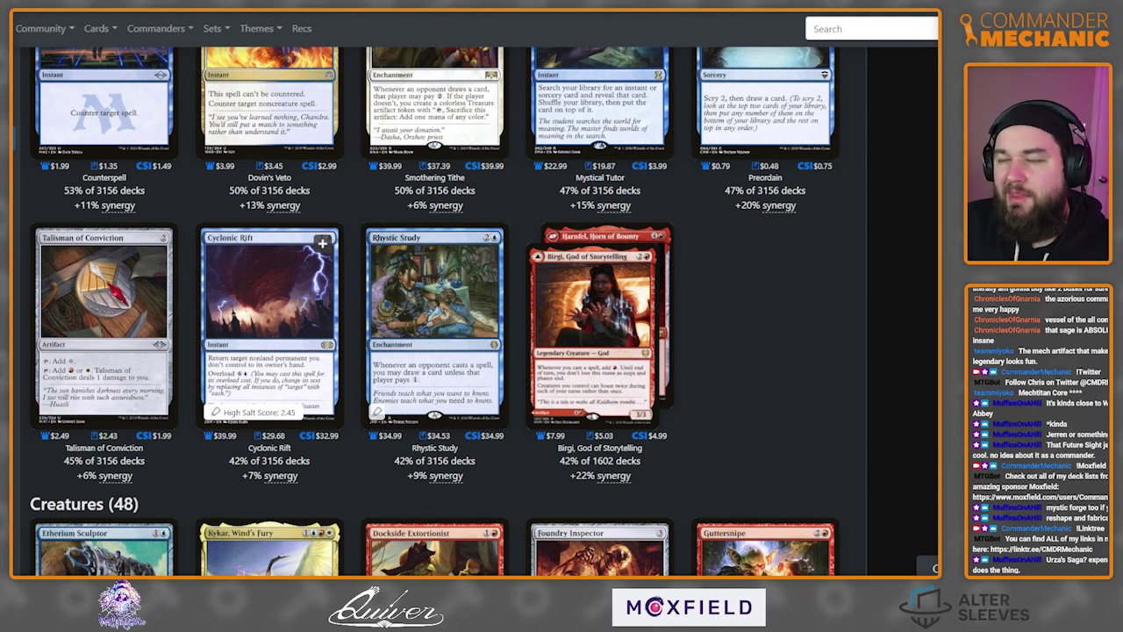
mouse_move(378, 412)
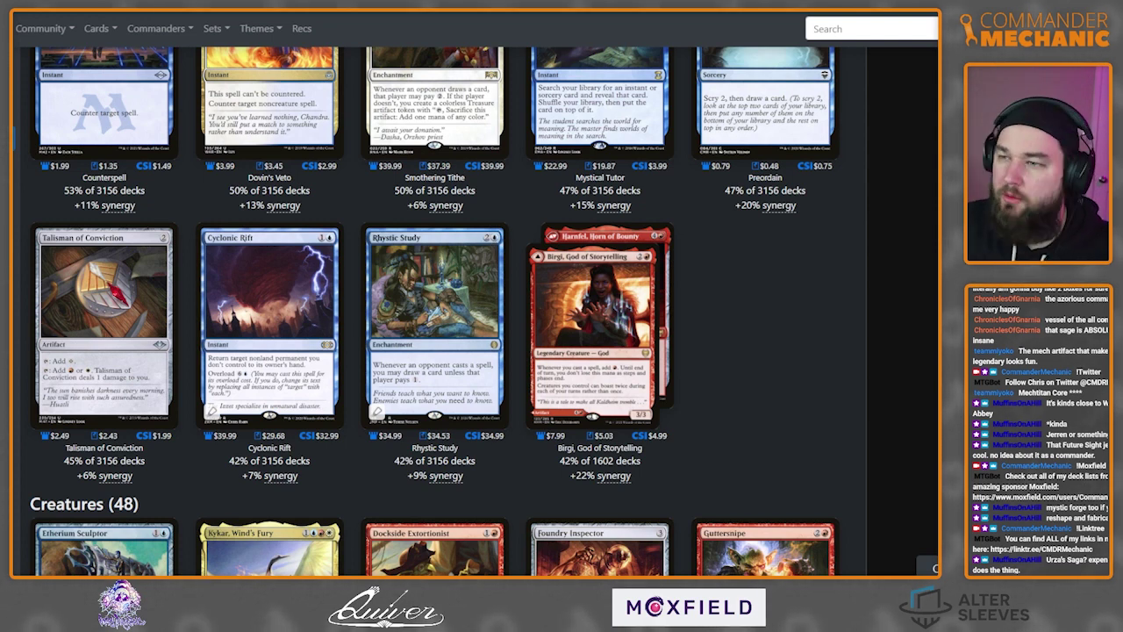
Examine the full Creatures section of Elsha's page for blue and artifact creatures that suit the deck.
scroll(434, 311, "down", 4)
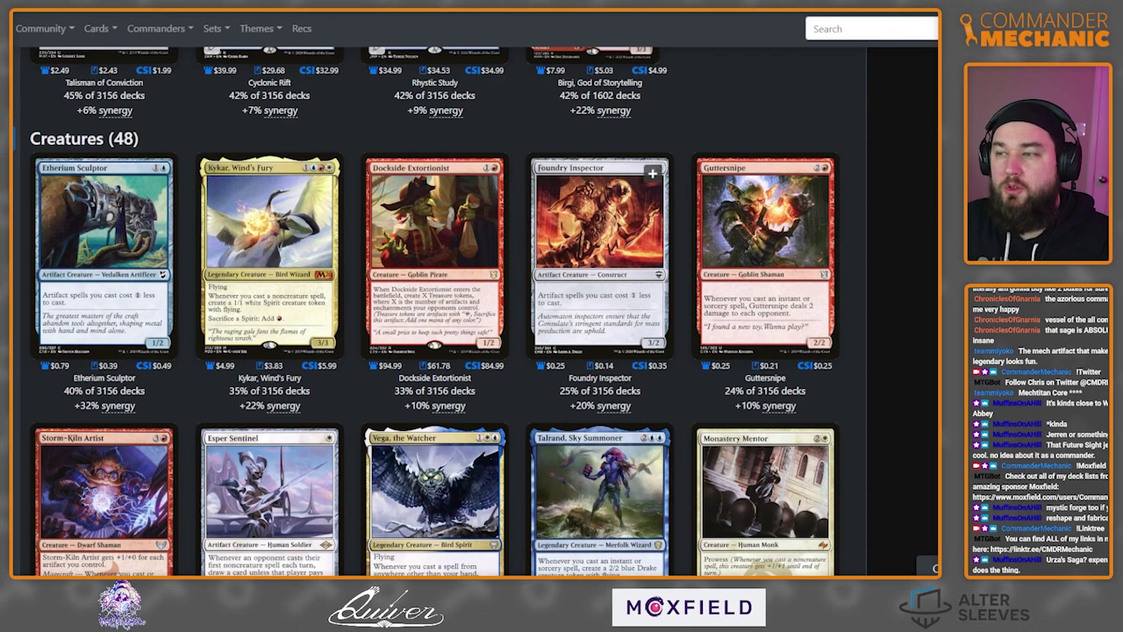
scroll(599, 264, "down", 1)
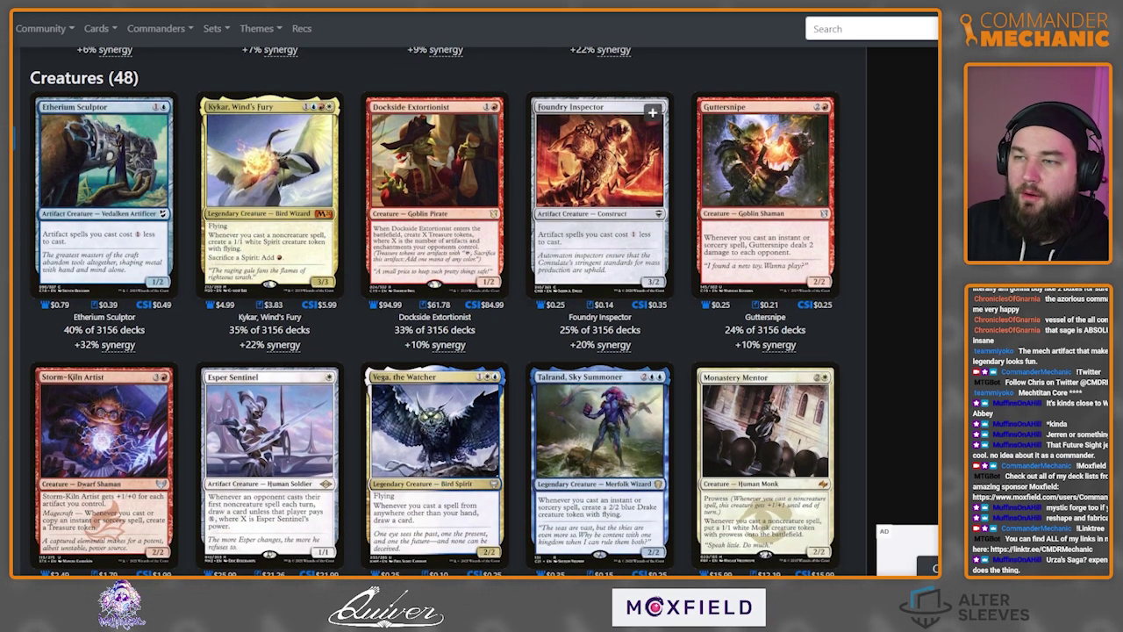
scroll(600, 176, "down", 5)
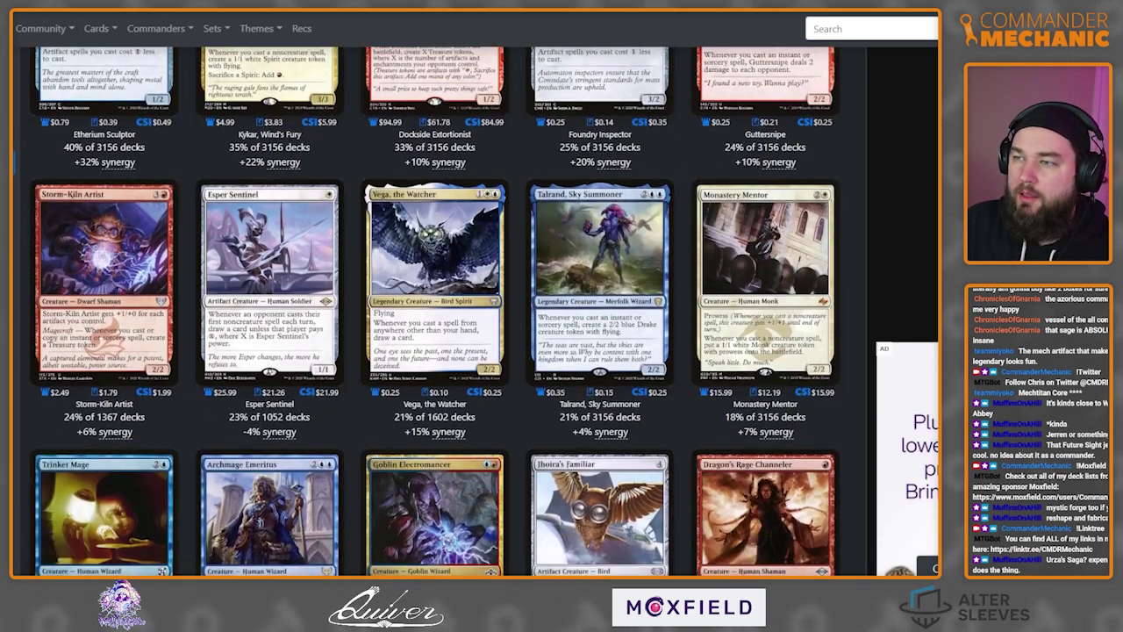
scroll(600, 351, "down", 1)
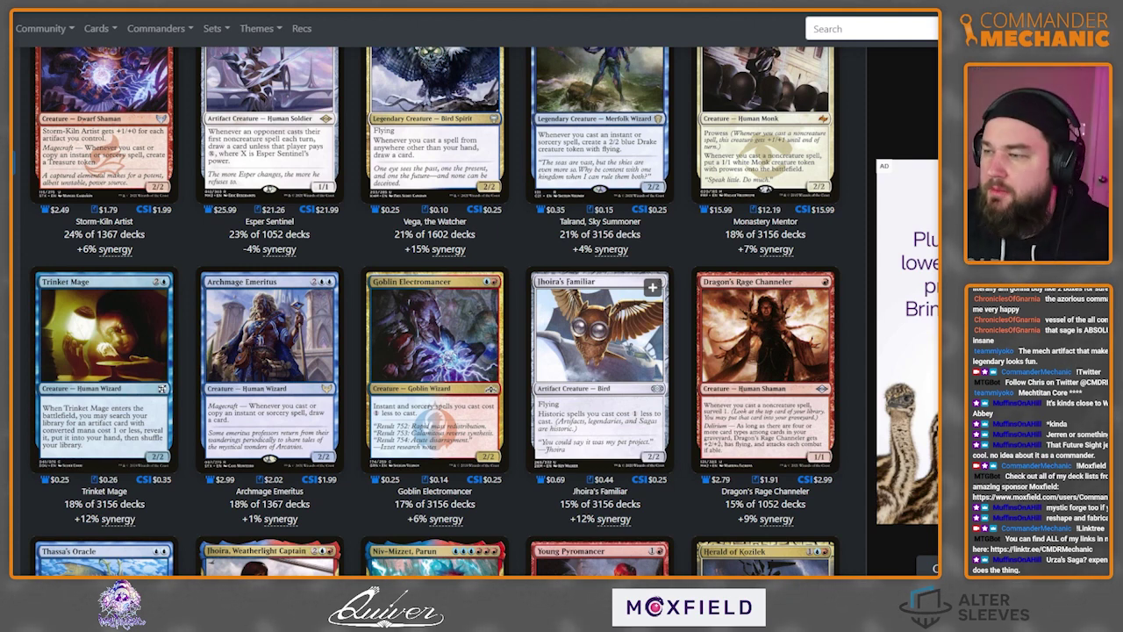
scroll(599, 351, "down", 3)
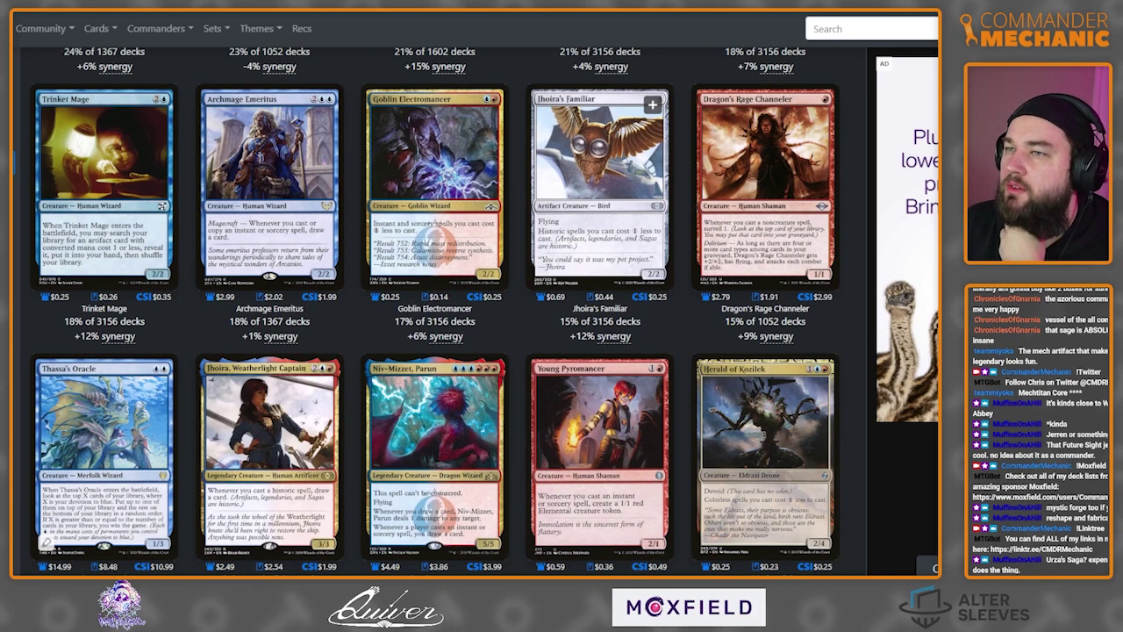
scroll(599, 264, "down", 1)
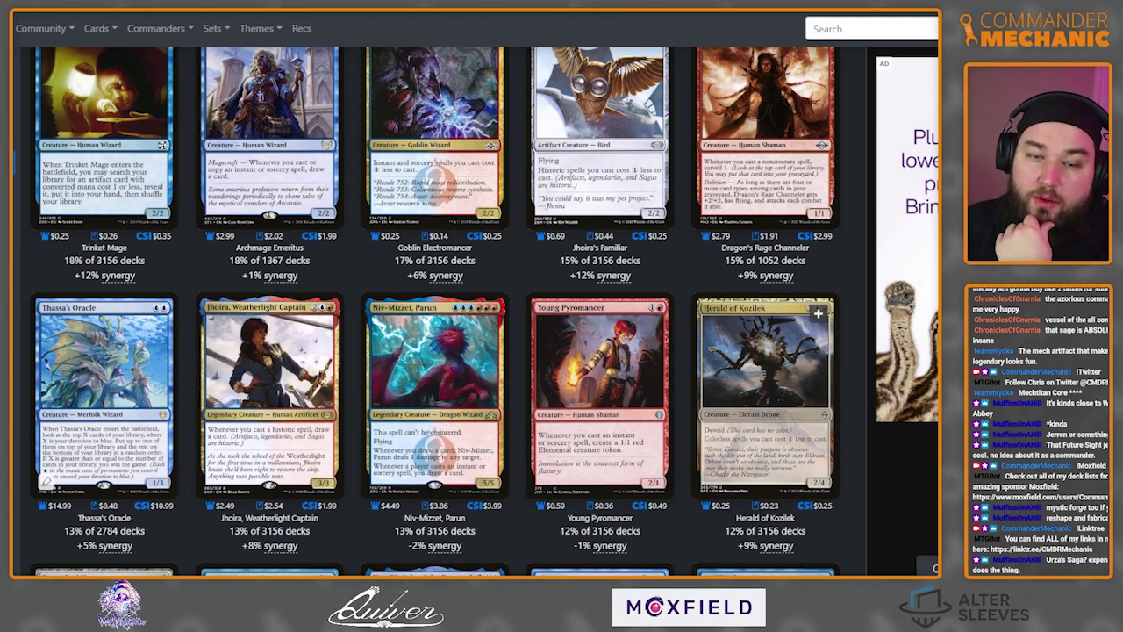
scroll(765, 369, "down", 3)
scroll(766, 368, "down", 2)
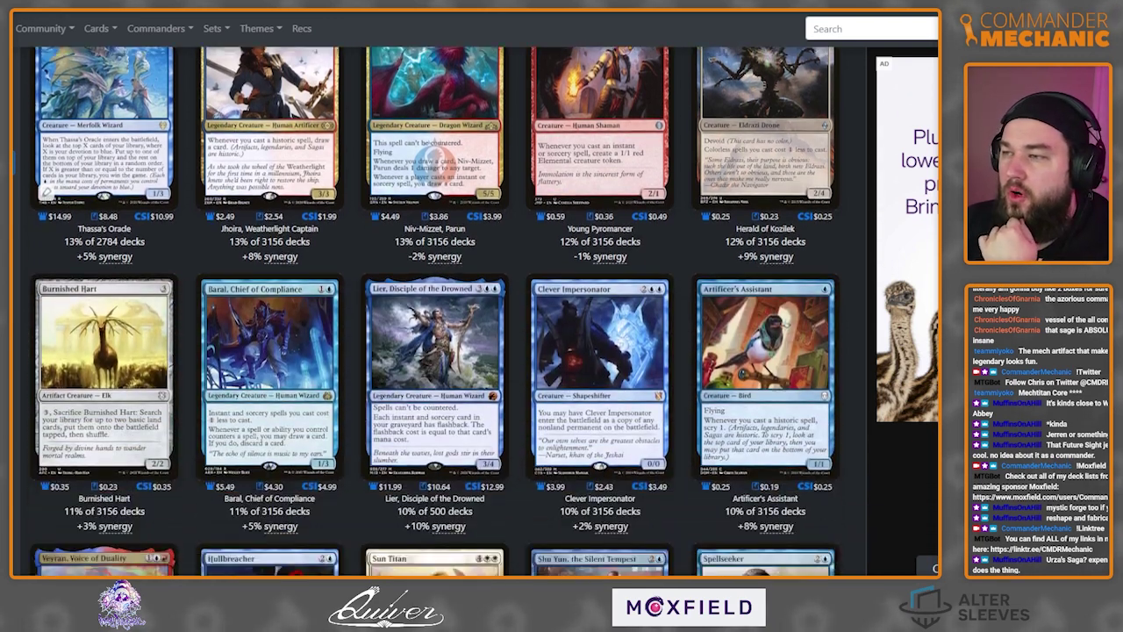
scroll(435, 310, "down", 2)
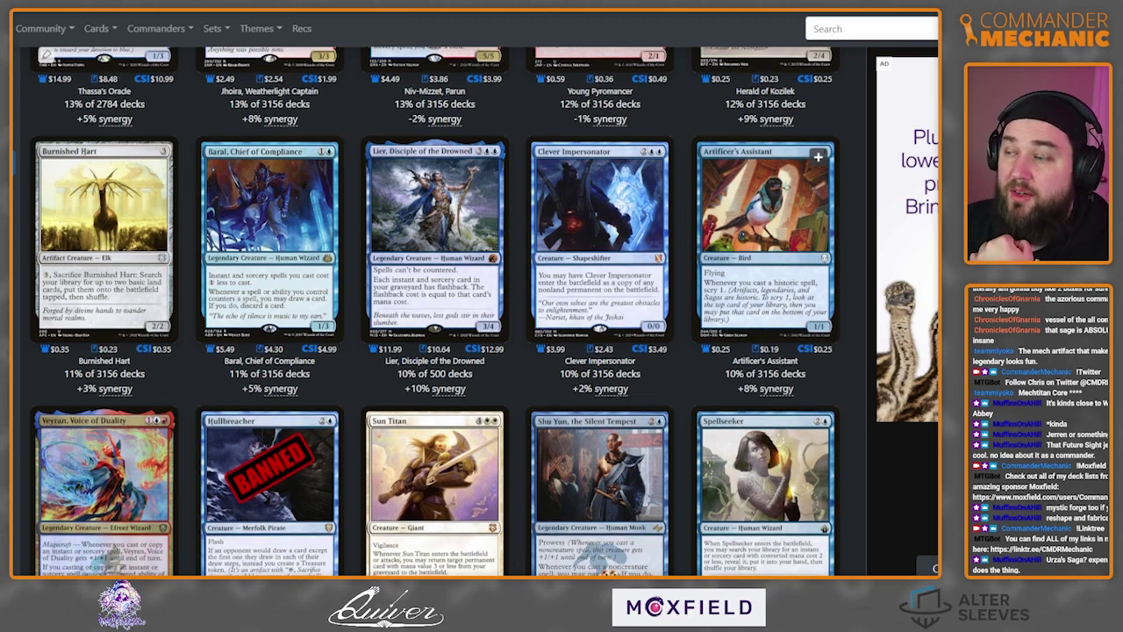
scroll(765, 220, "down", 1)
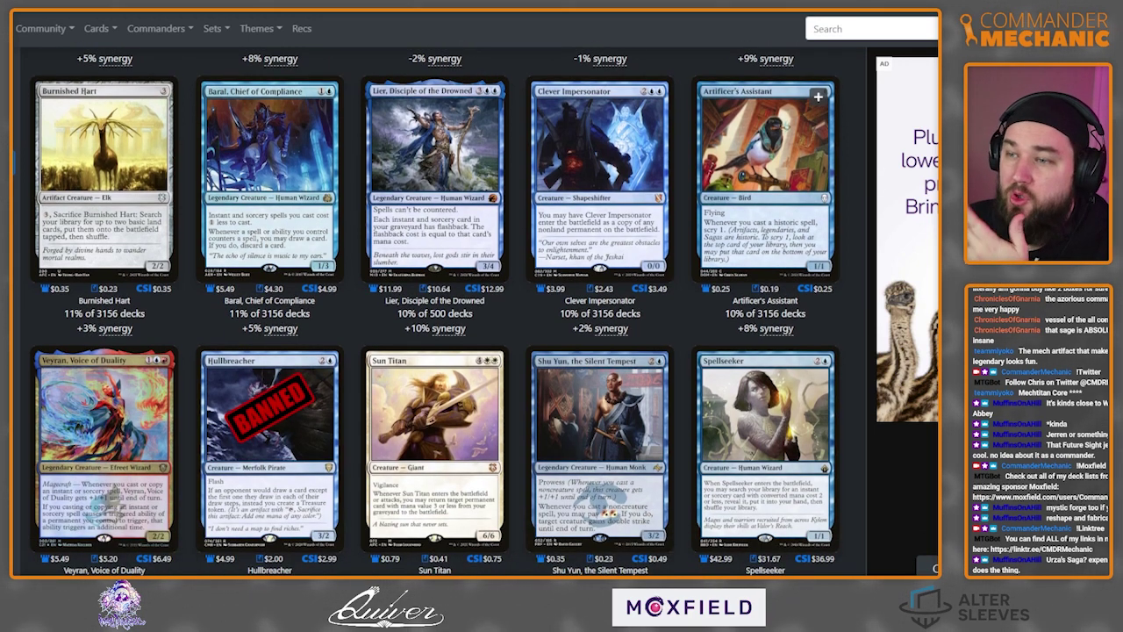
scroll(765, 219, "down", 3)
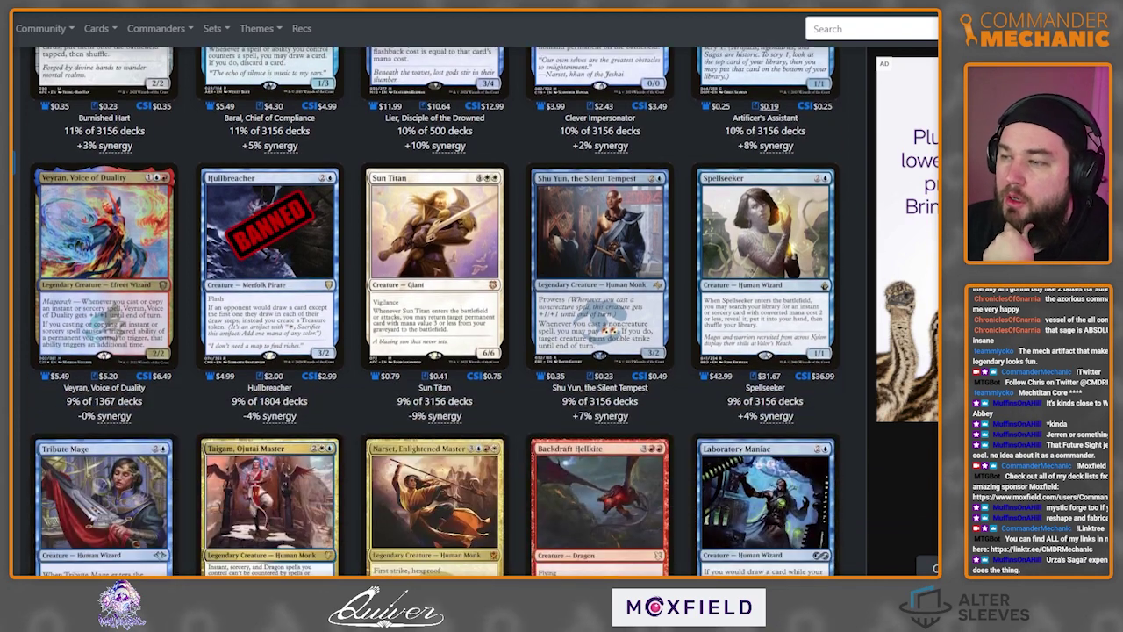
scroll(765, 219, "down", 2)
scroll(766, 220, "down", 4)
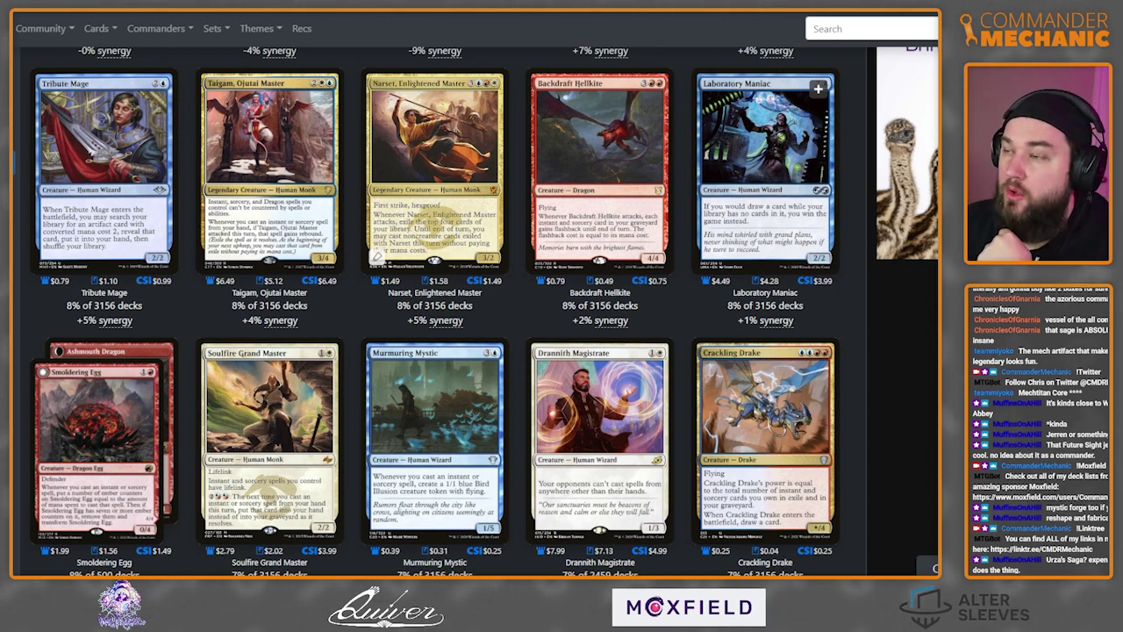
scroll(485, 310, "down", 2)
scroll(484, 311, "down", 3)
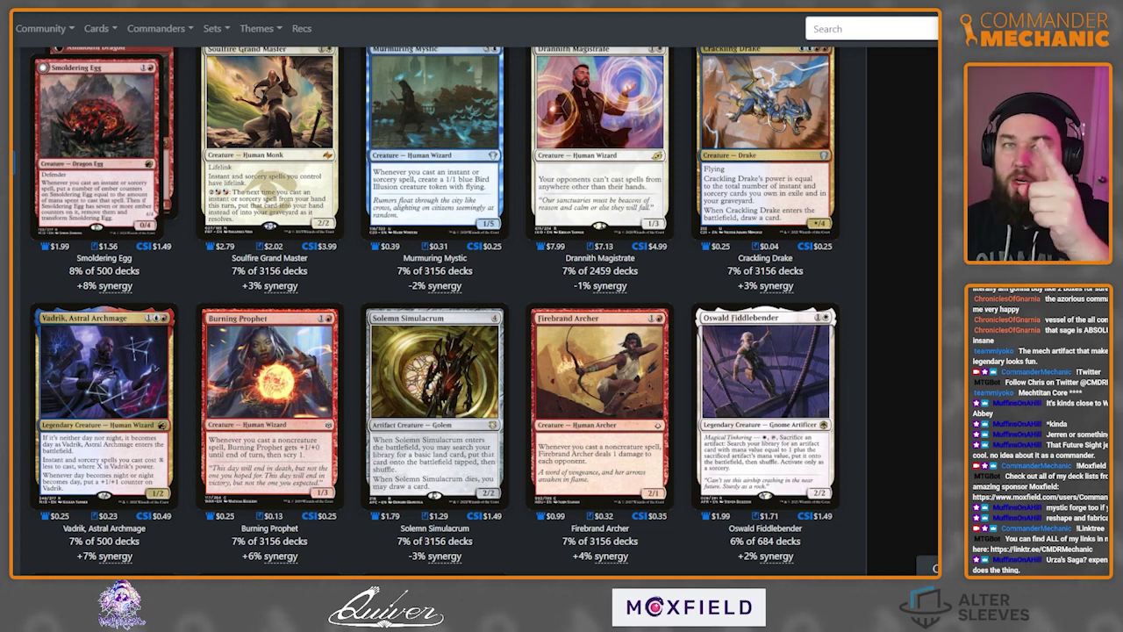
scroll(435, 311, "down", 3)
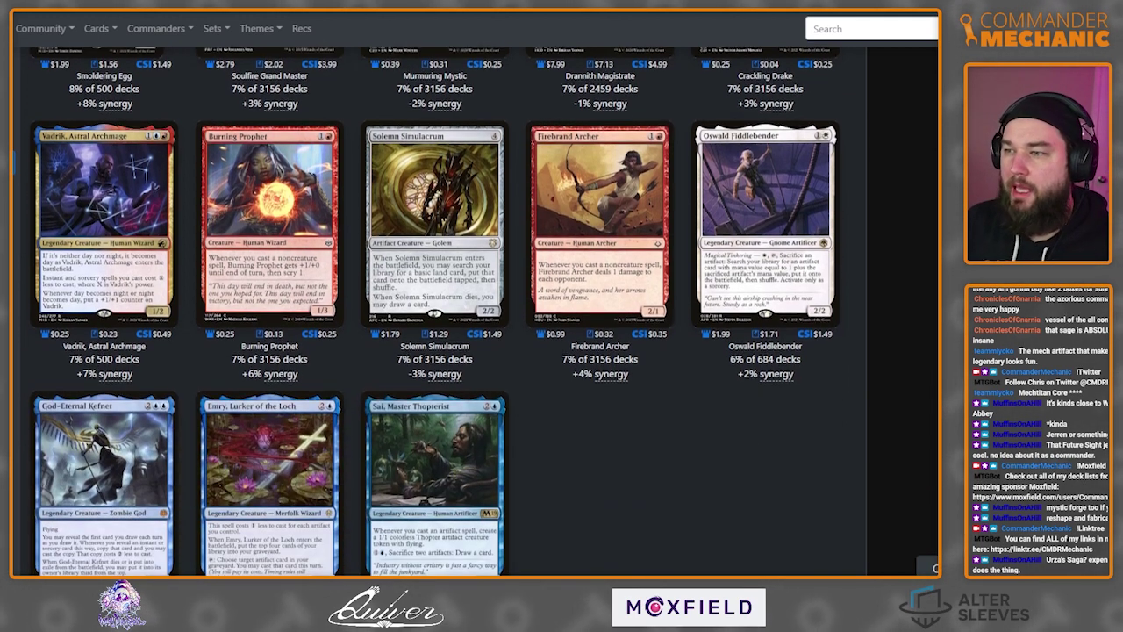
scroll(435, 311, "up", 1)
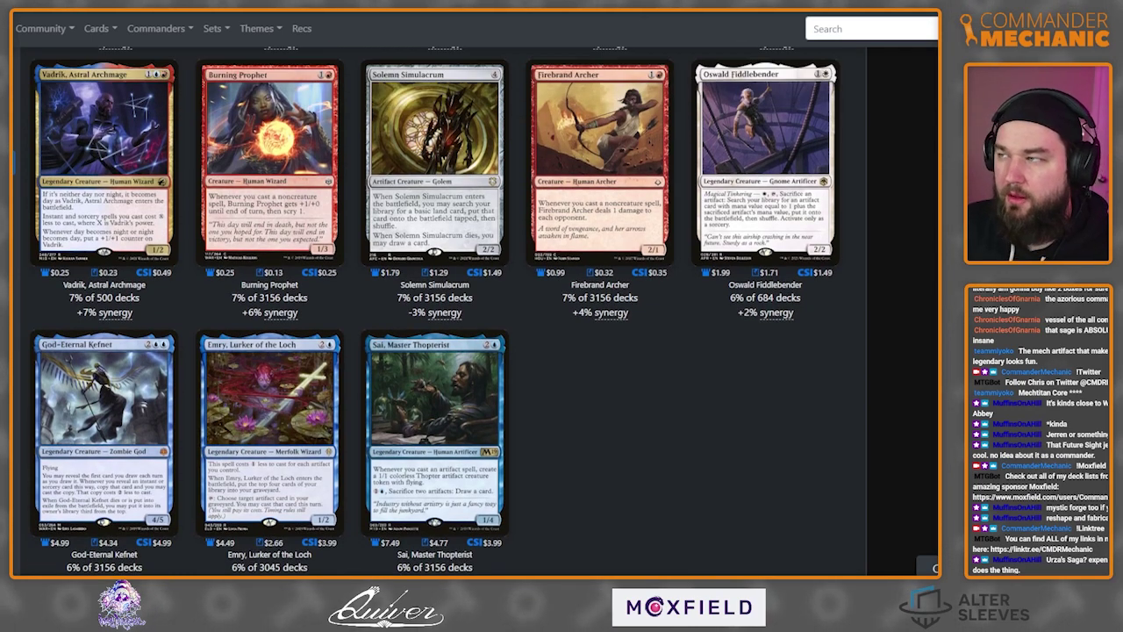
scroll(435, 311, "up", 3)
scroll(765, 88, "up", 3)
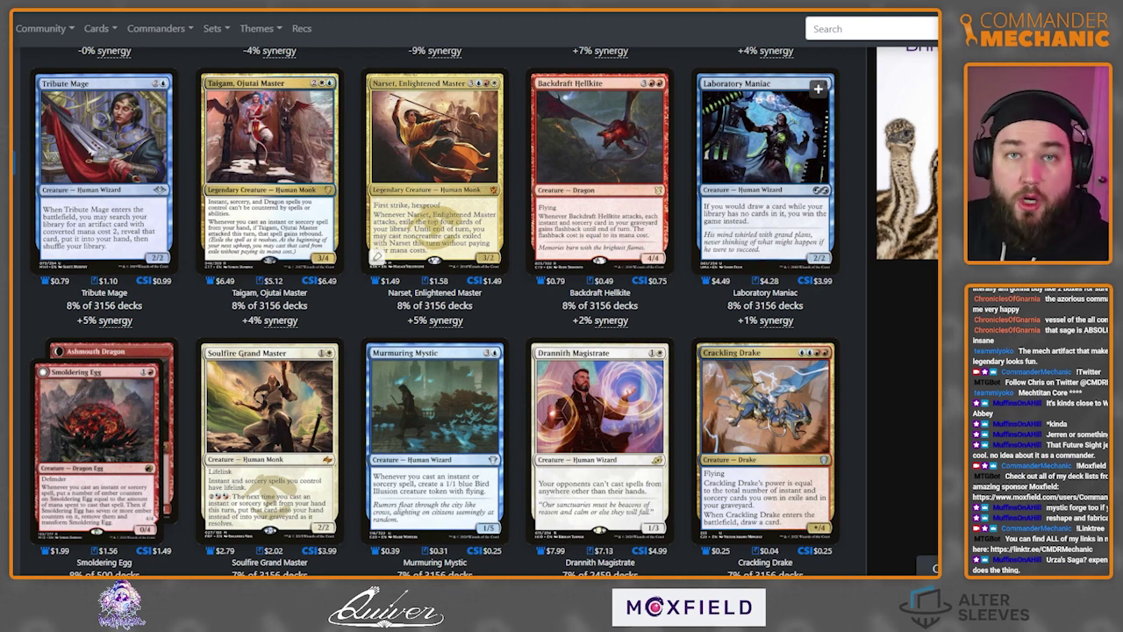
scroll(765, 88, "down", 3)
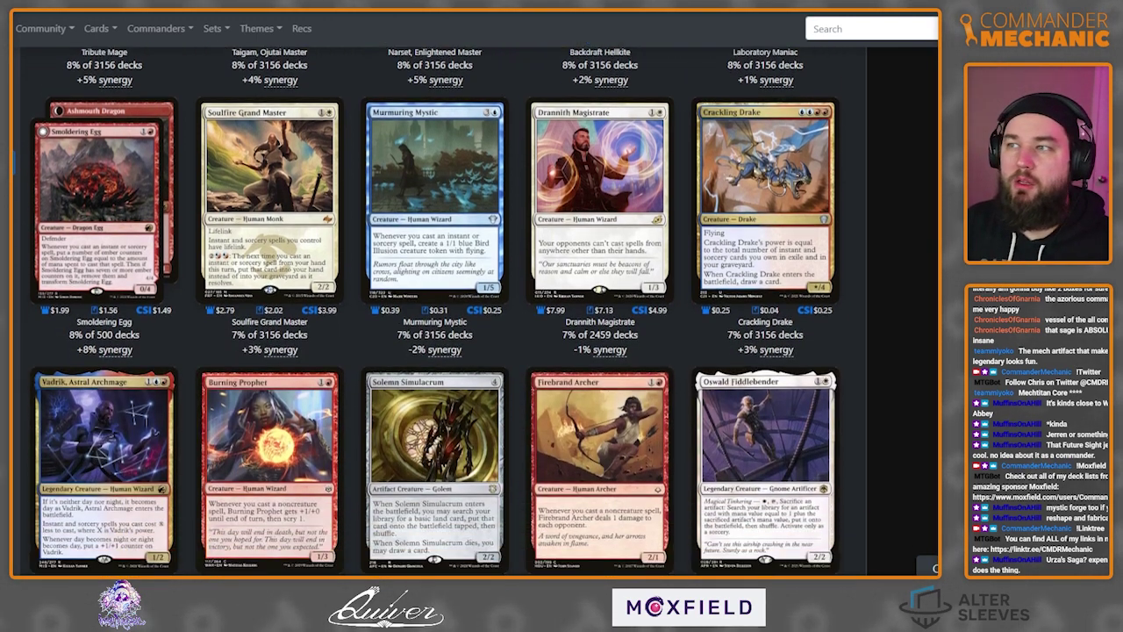
scroll(435, 311, "up", 1)
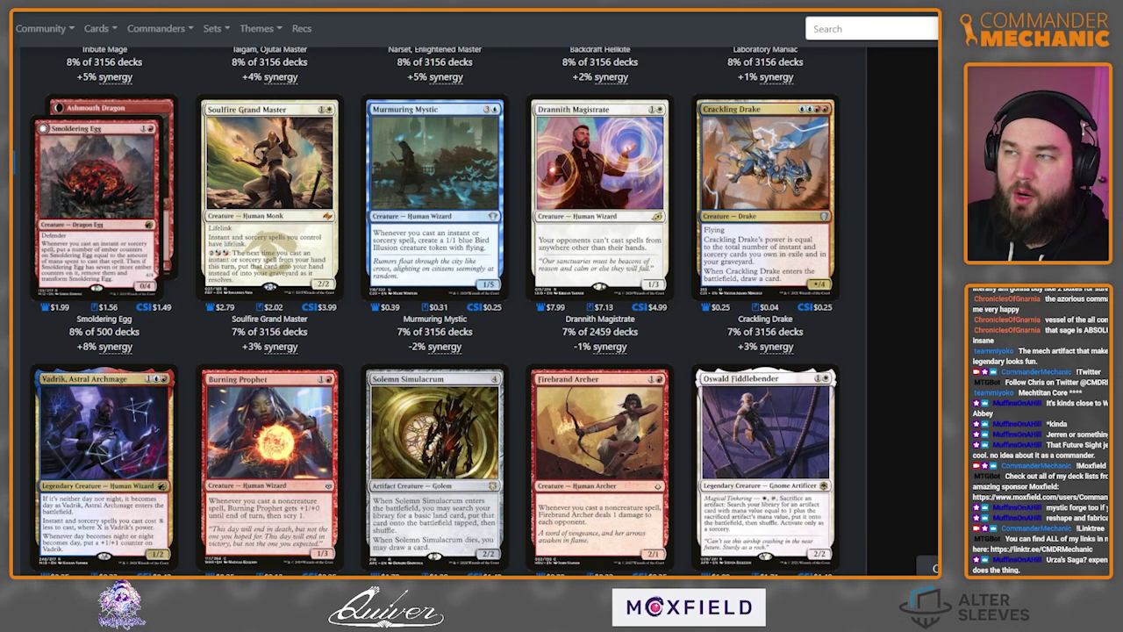
scroll(435, 310, "down", 6)
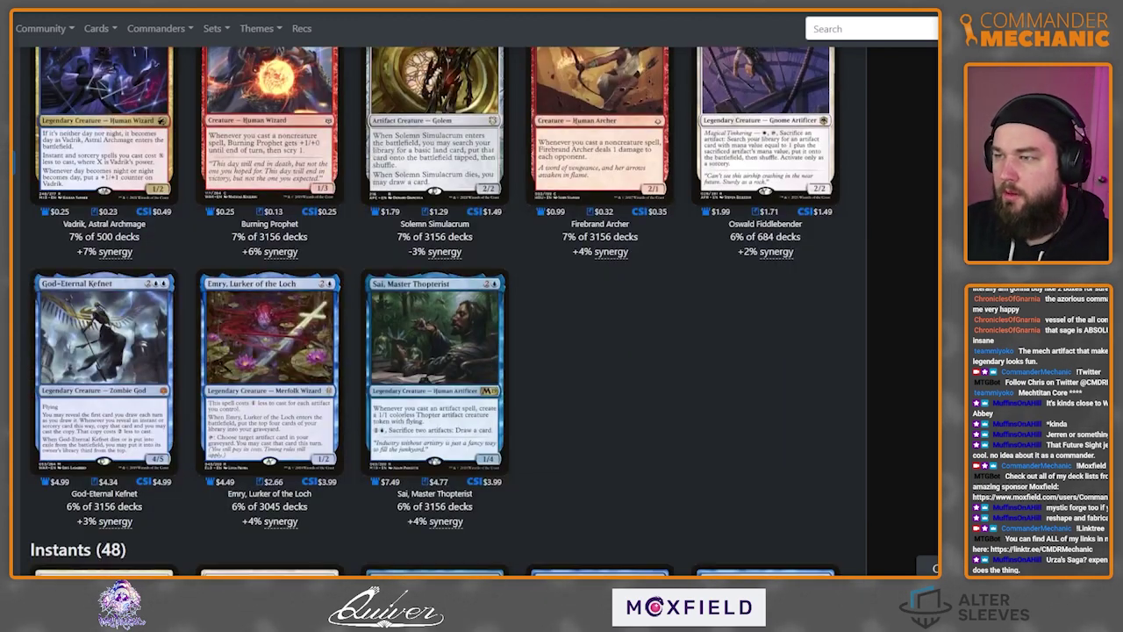
Return from Elsha's EDHREC page to the Moxfield deck, search for Urza's Saga and add it to the mainboard.
scroll(435, 311, "down", 3)
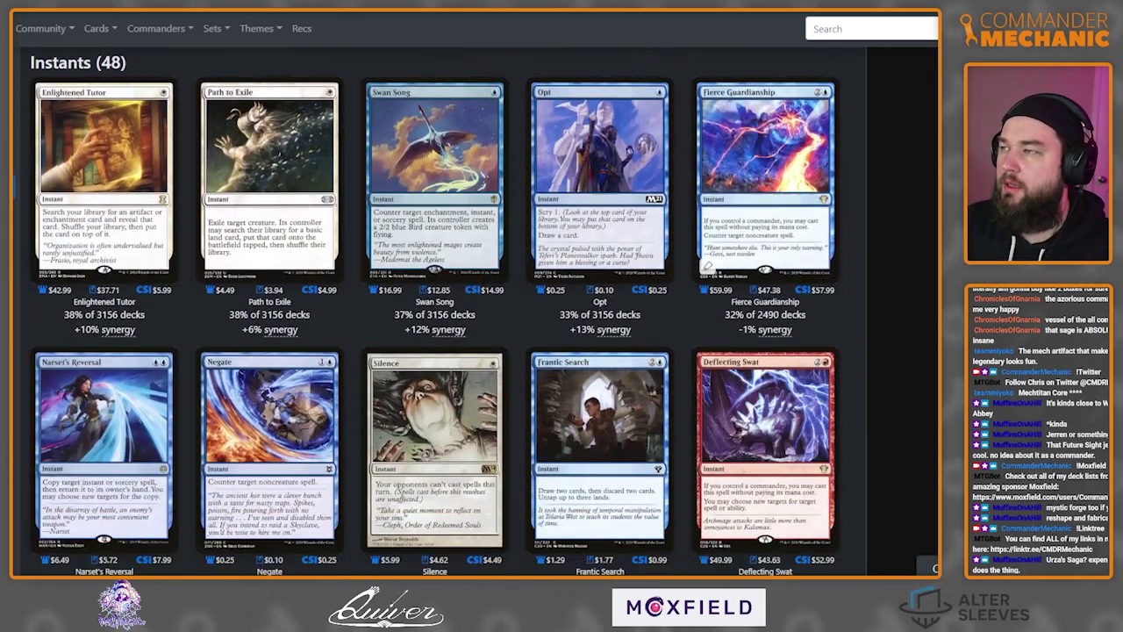
scroll(435, 311, "up", 1)
scroll(436, 310, "down", 1)
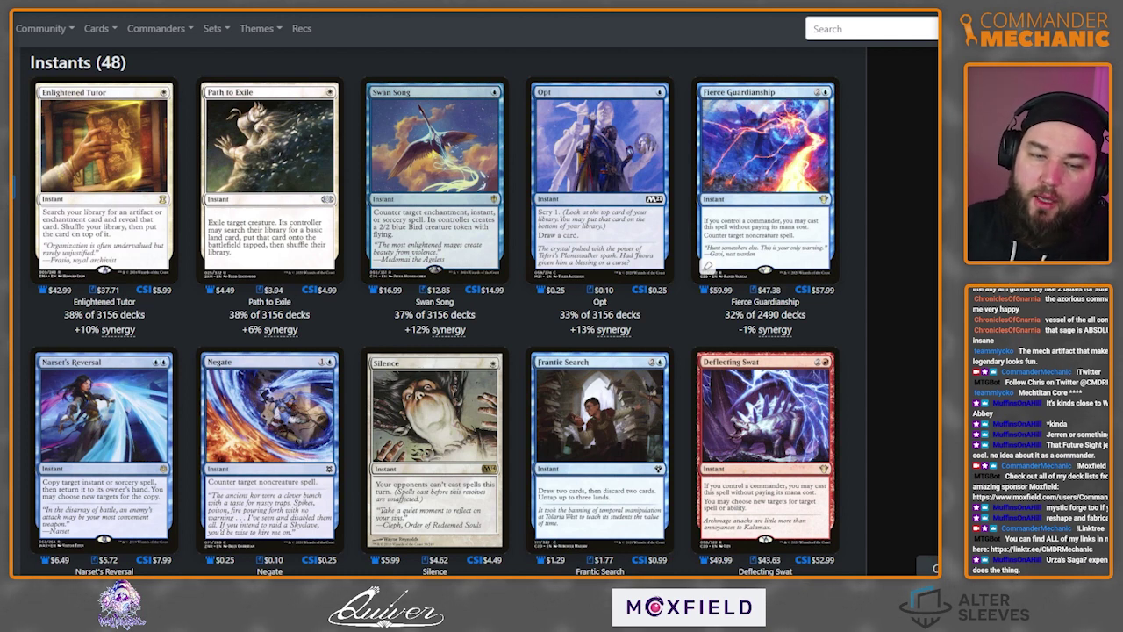
key("ctrl+Tab")
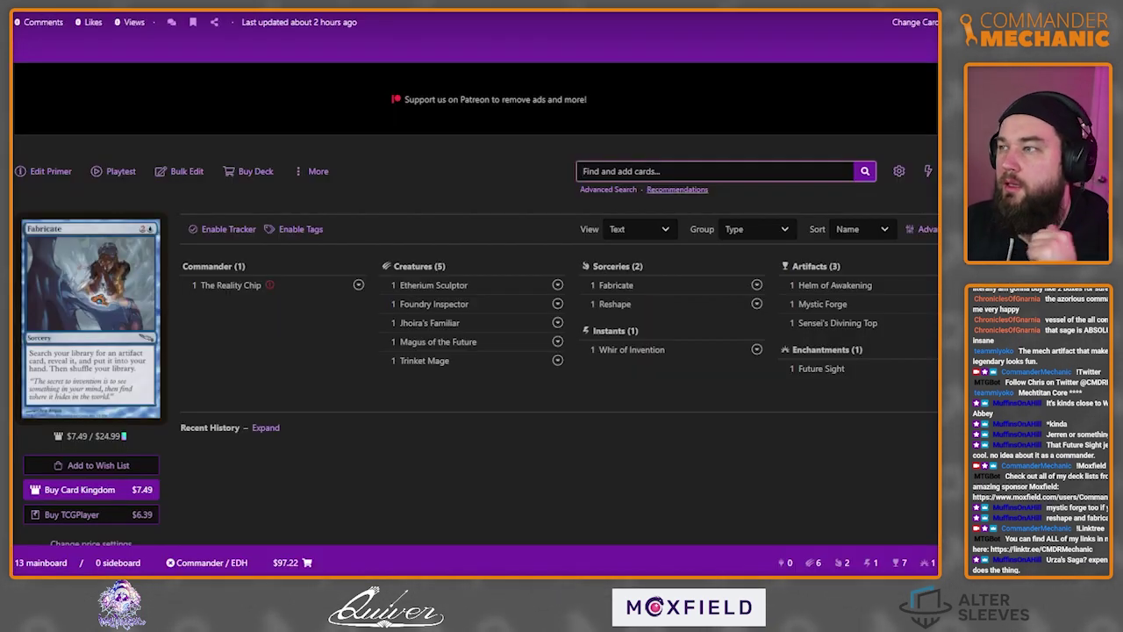
type("urza")
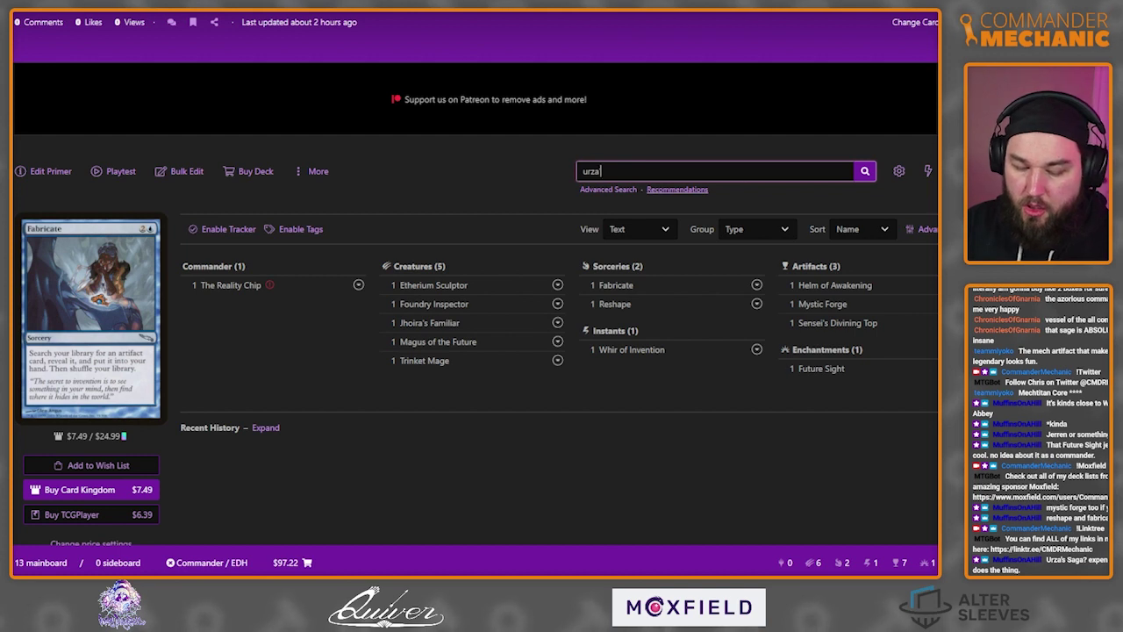
type("'s saga")
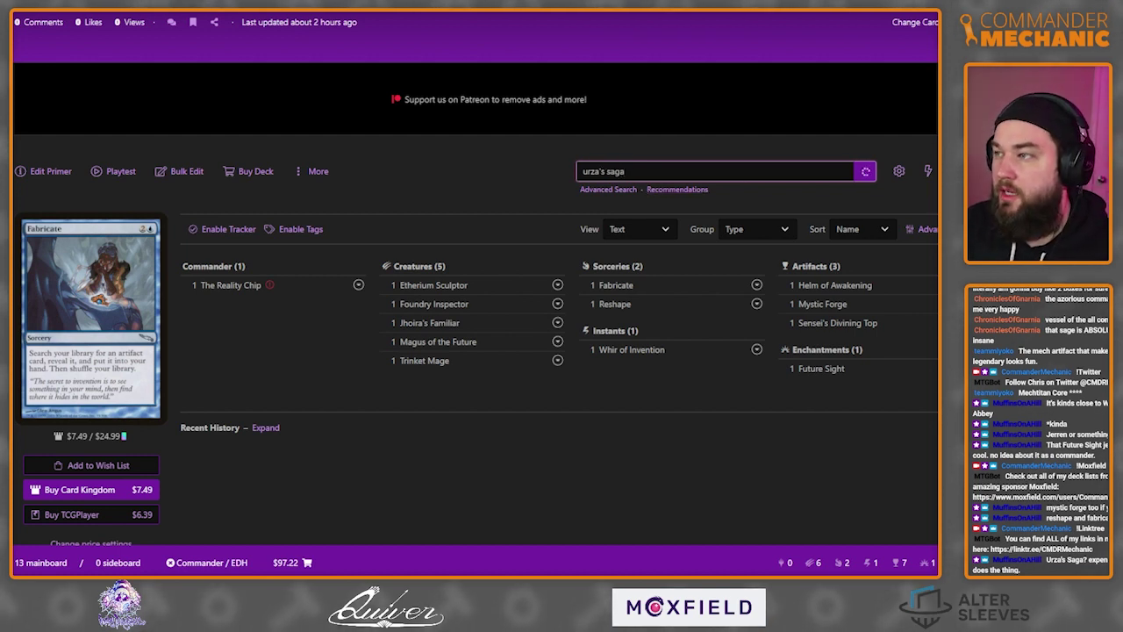
key("Return")
scroll(476, 281, "down", 2)
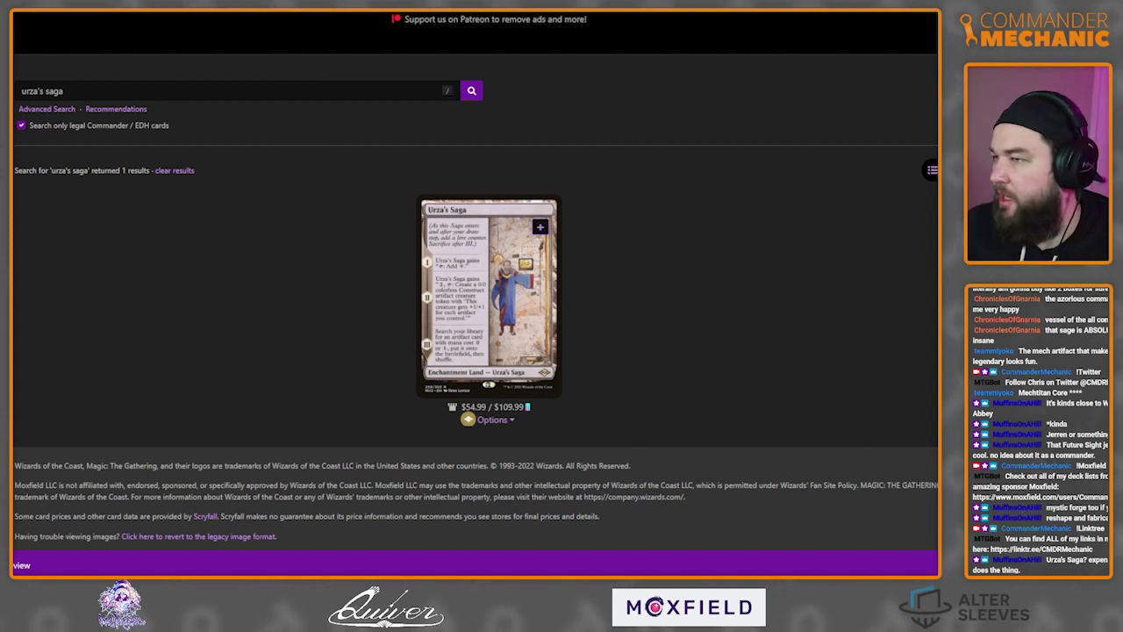
left_click(539, 227)
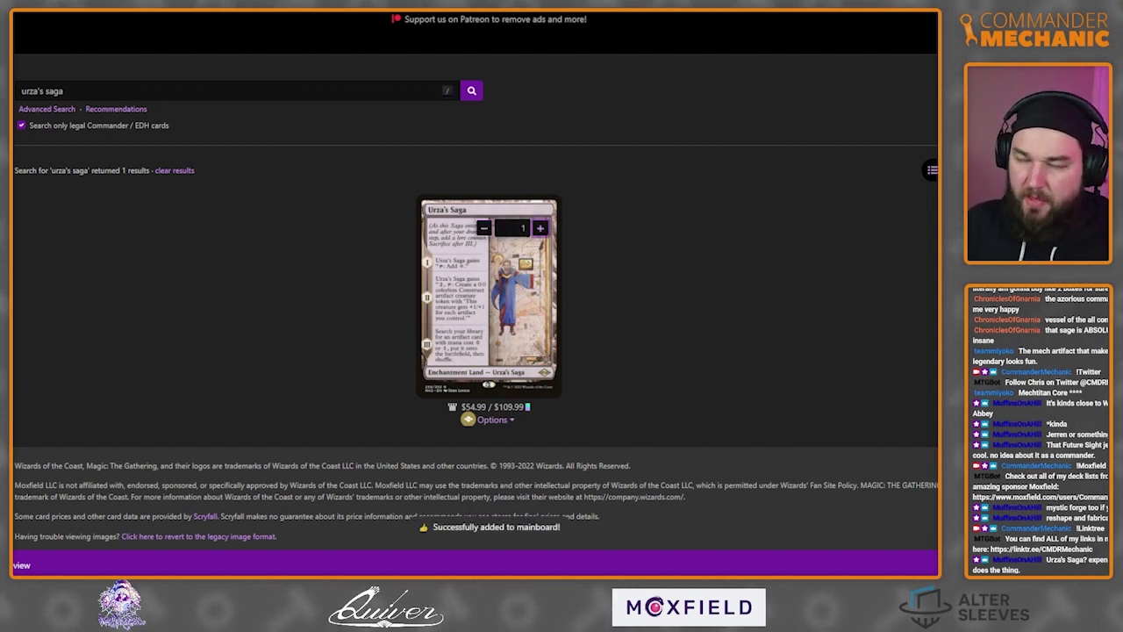
Go back from the search results to the deck list and preview the Urza's Saga card.
scroll(475, 298, "up", 3)
left_click(55, 125)
scroll(476, 298, "down", 2)
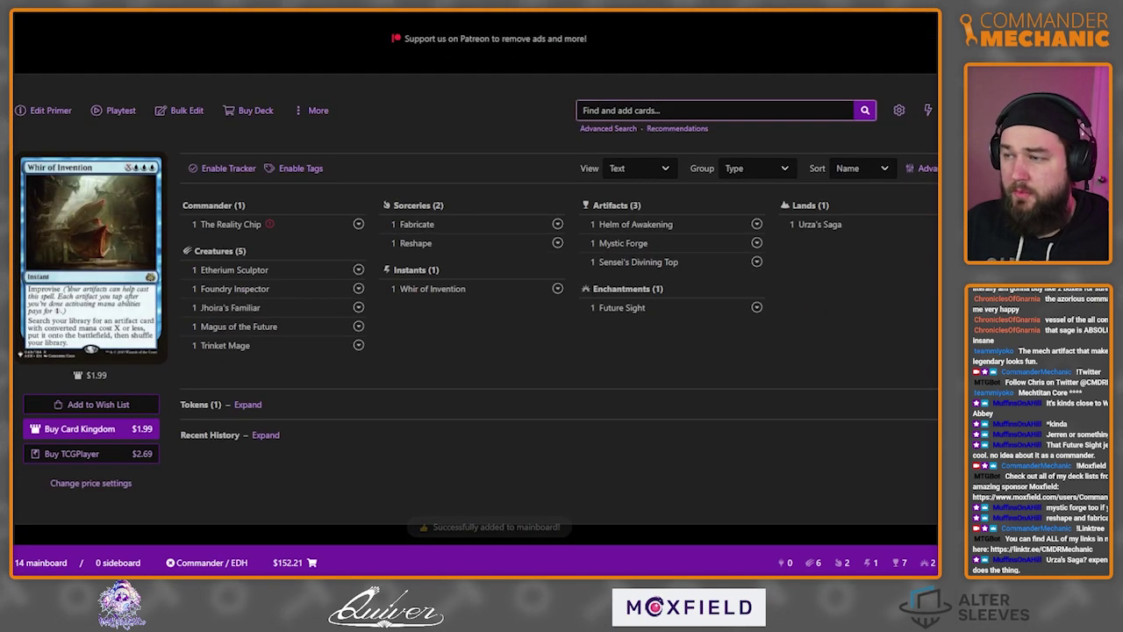
mouse_move(820, 225)
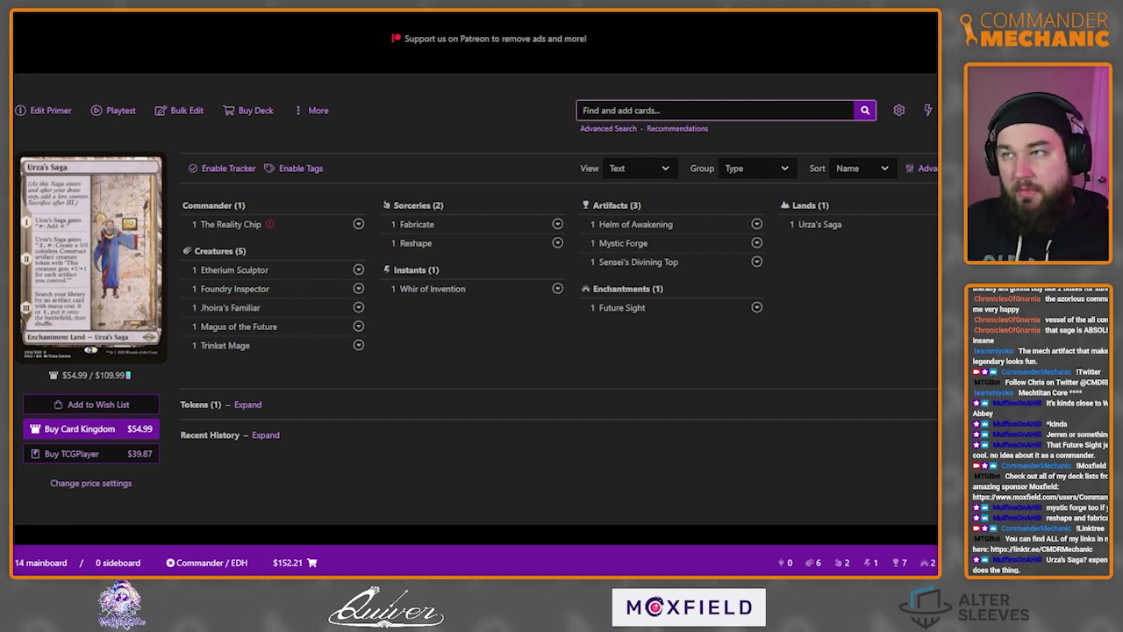
Switch to Elsha's EDHREC page and review the Creatures section again for blue creatures that could win the game.
key("ctrl+Tab")
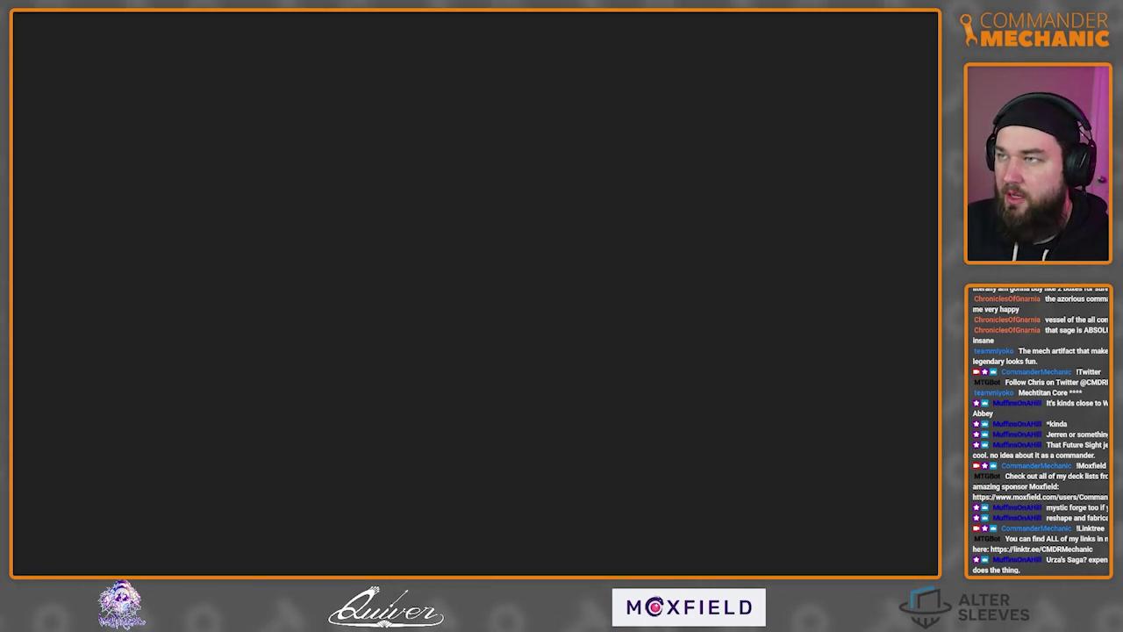
scroll(474, 307, "up", 10)
scroll(435, 394, "up", 5)
scroll(435, 395, "up", 5)
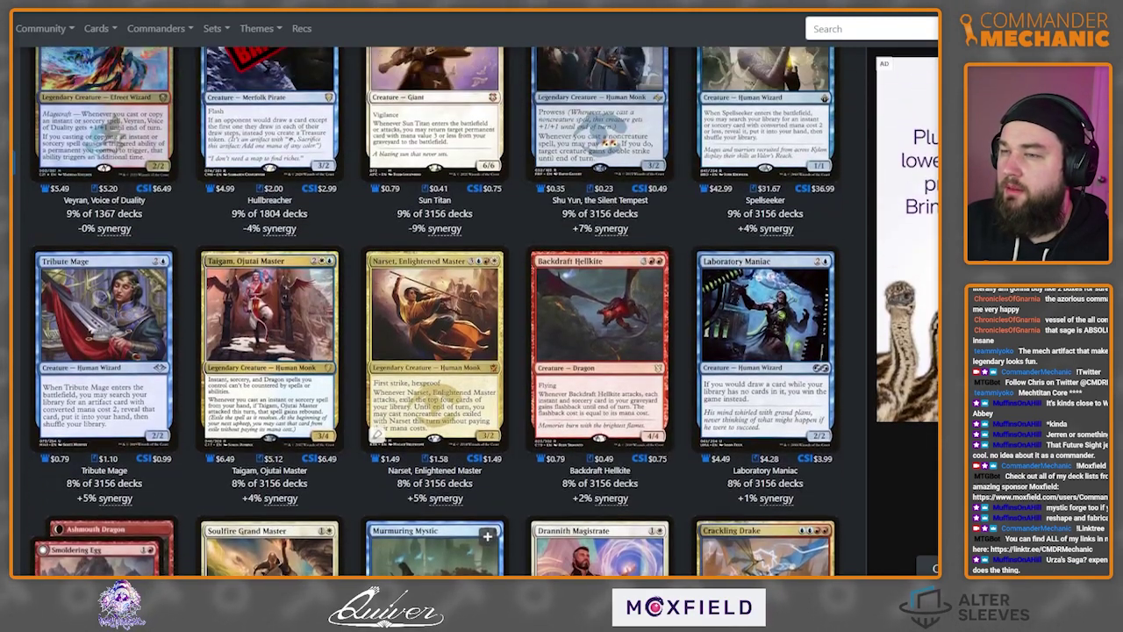
scroll(765, 439, "up", 5)
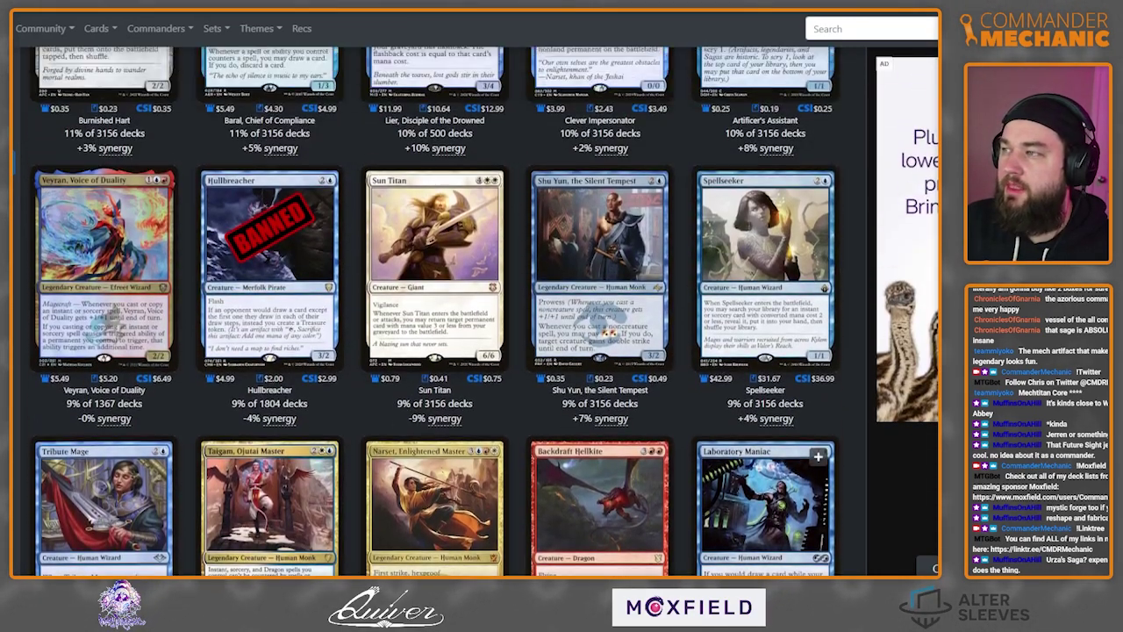
scroll(765, 421, "up", 15)
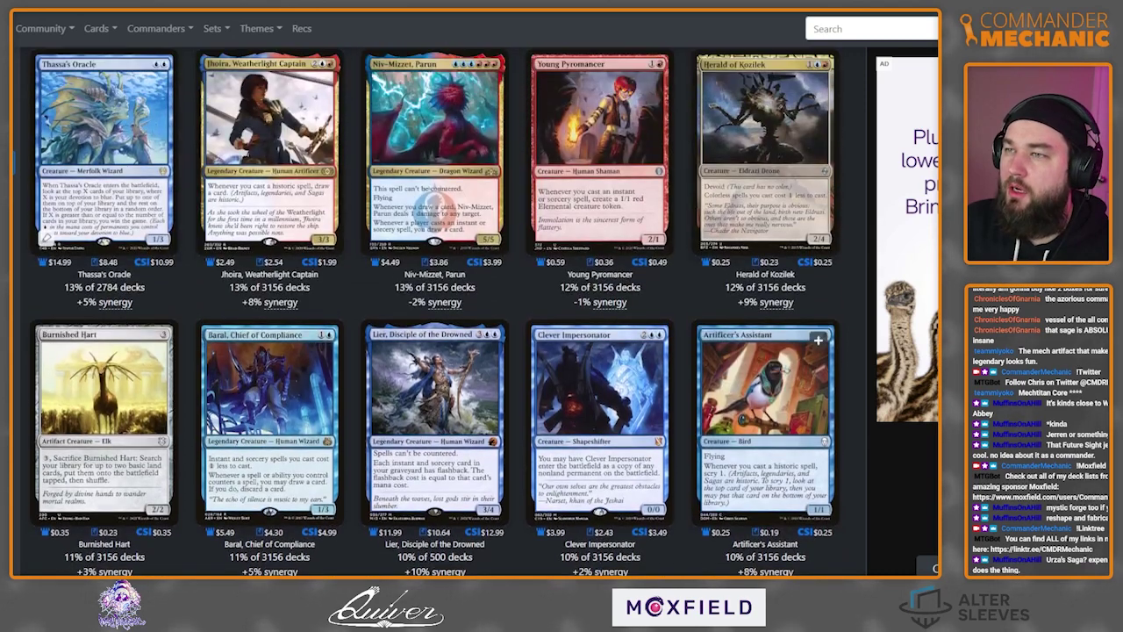
scroll(766, 394, "up", 3)
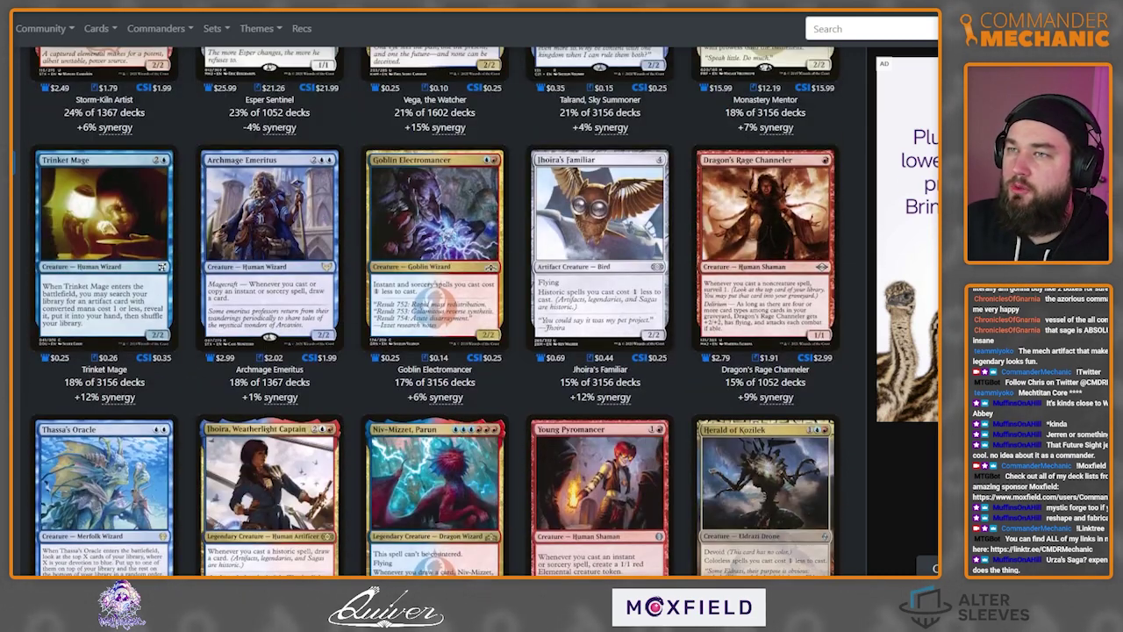
Switch back to the Moxfield deck and add Laboratory Maniac and Thassa's Oracle.
key("ctrl+Tab")
type("lab mar")
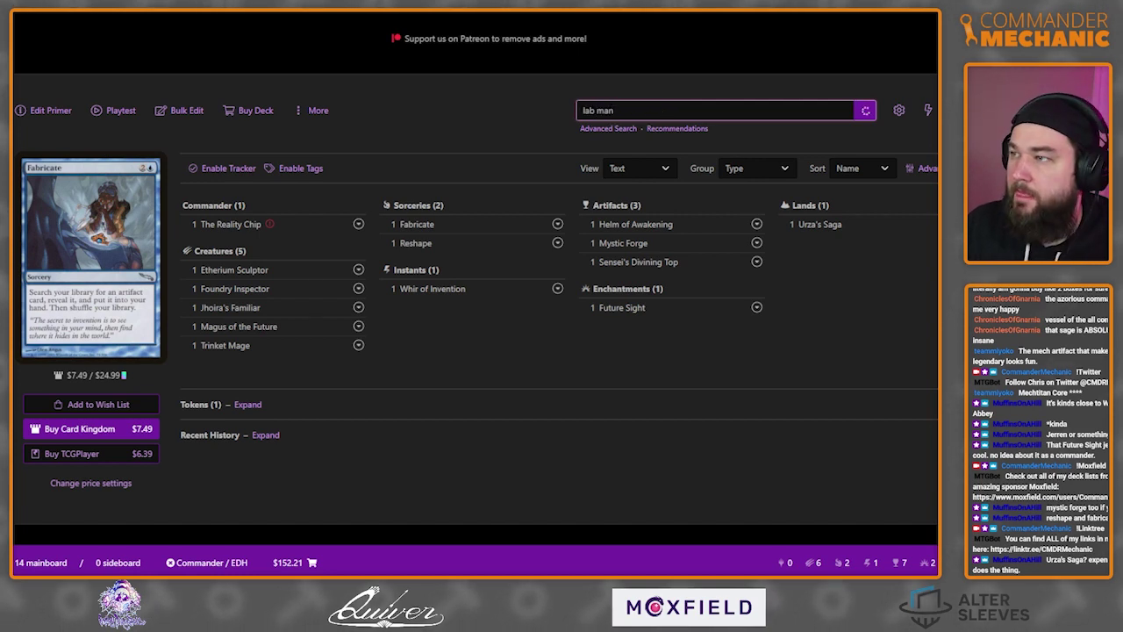
key("Return")
type("thassa's ora")
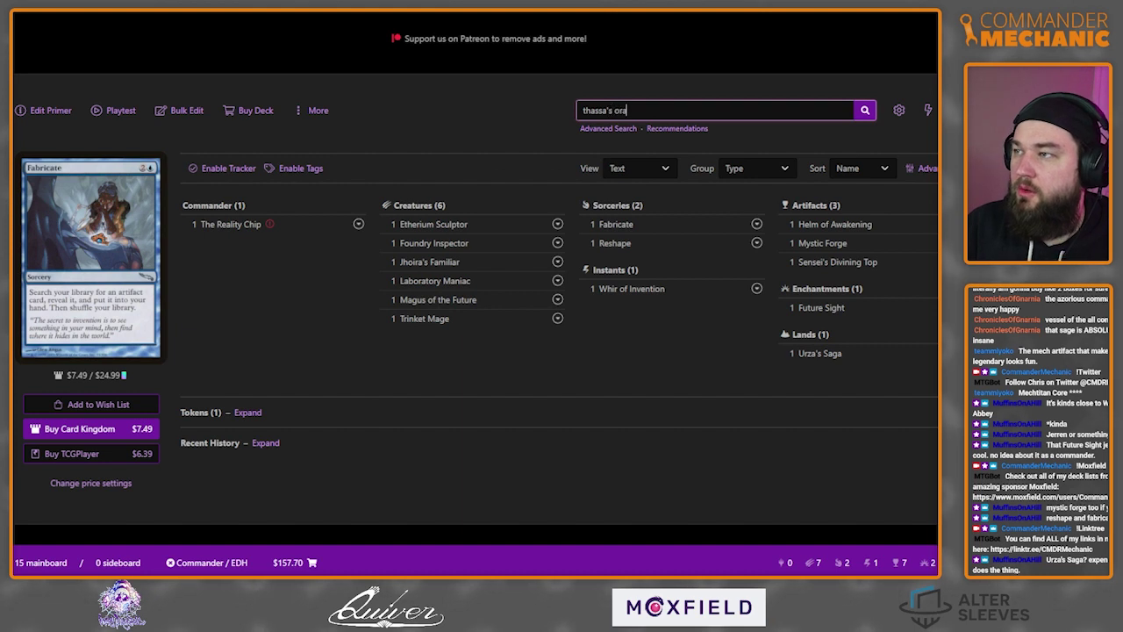
type("cle")
key("Return")
Add the planeswalker Jace, Wielder of Mysteries to the deck.
type("jace")
type(" weildler")
key("Left")
key("Left")
key("BackSpace")
key("Left")
key("Left")
key("Left")
key("BackSpace")
type("e")
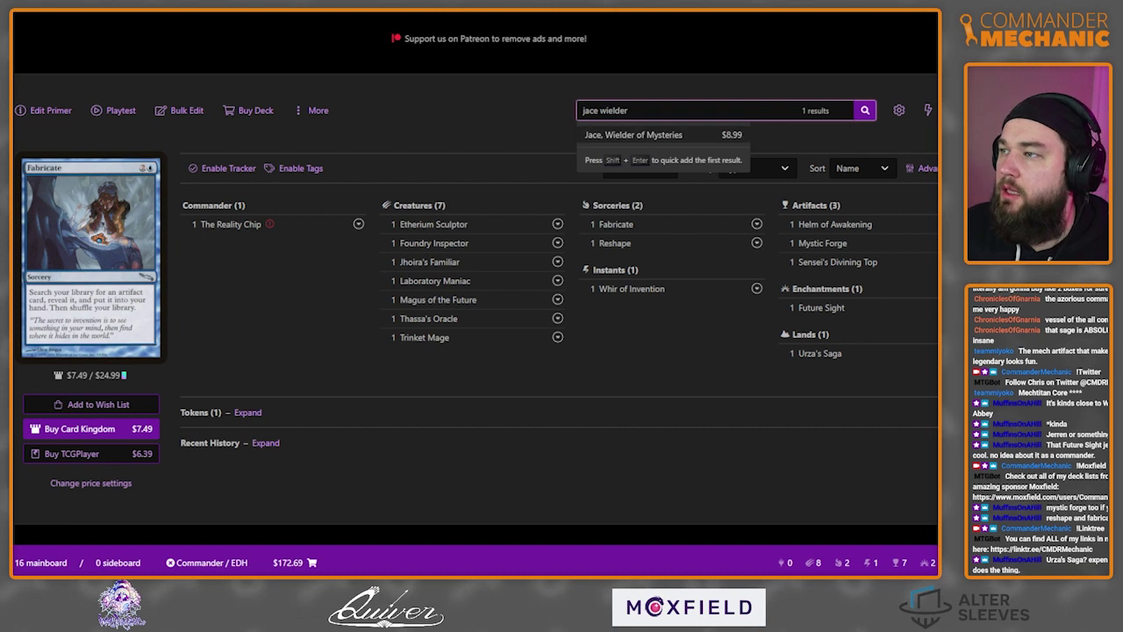
key("shift+Return")
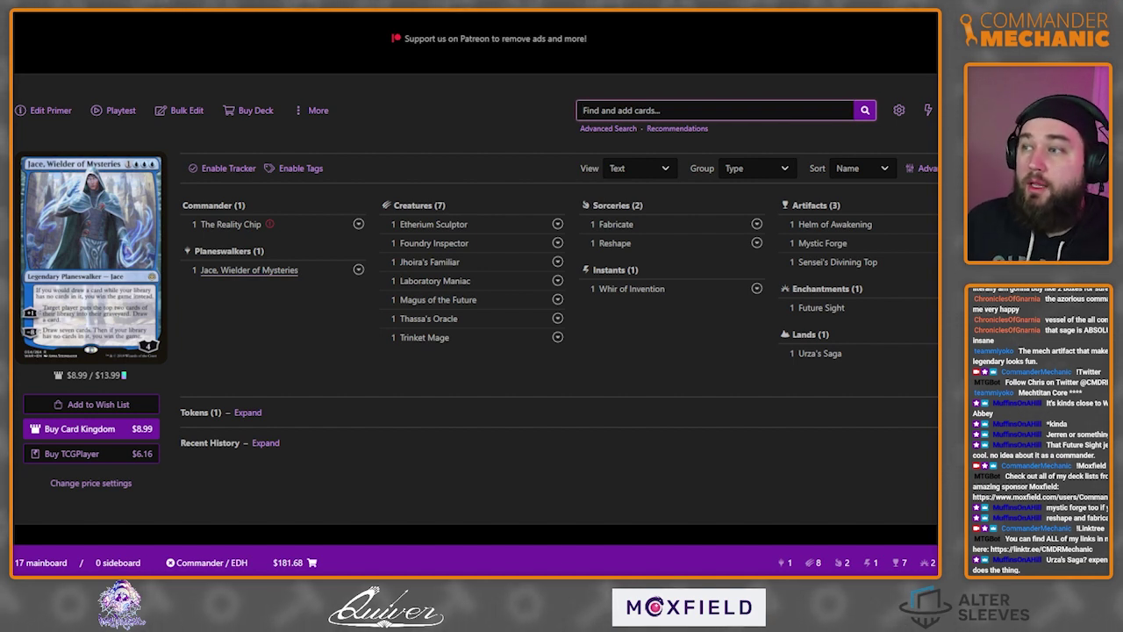
mouse_move(428, 318)
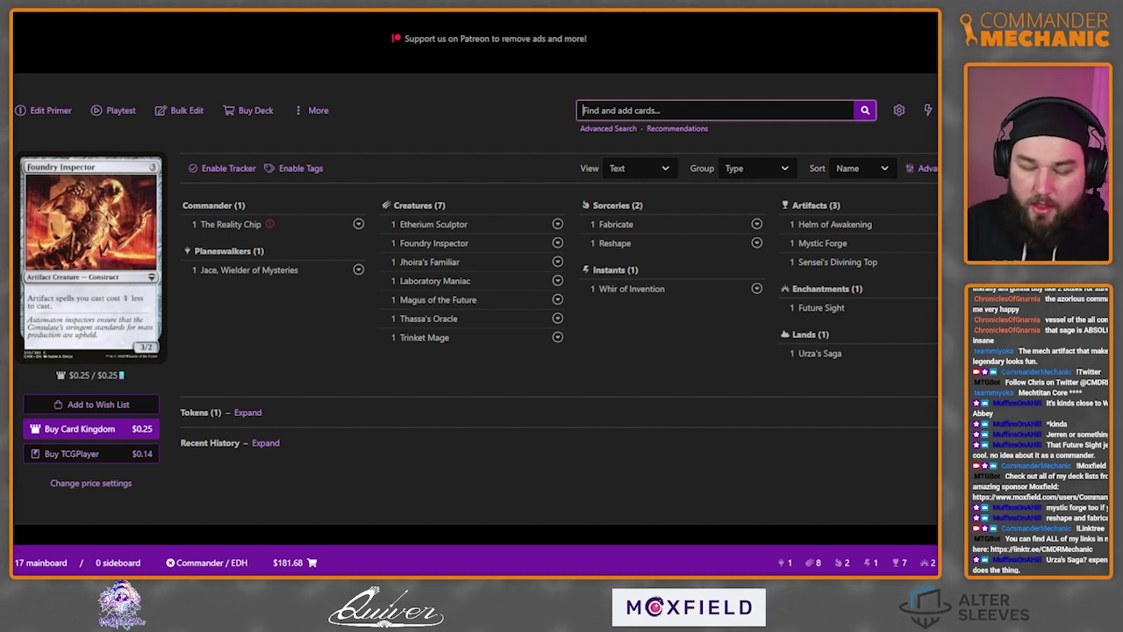
Add the cheap card-selection spells Opt and Preordain to the deck.
type("opt")
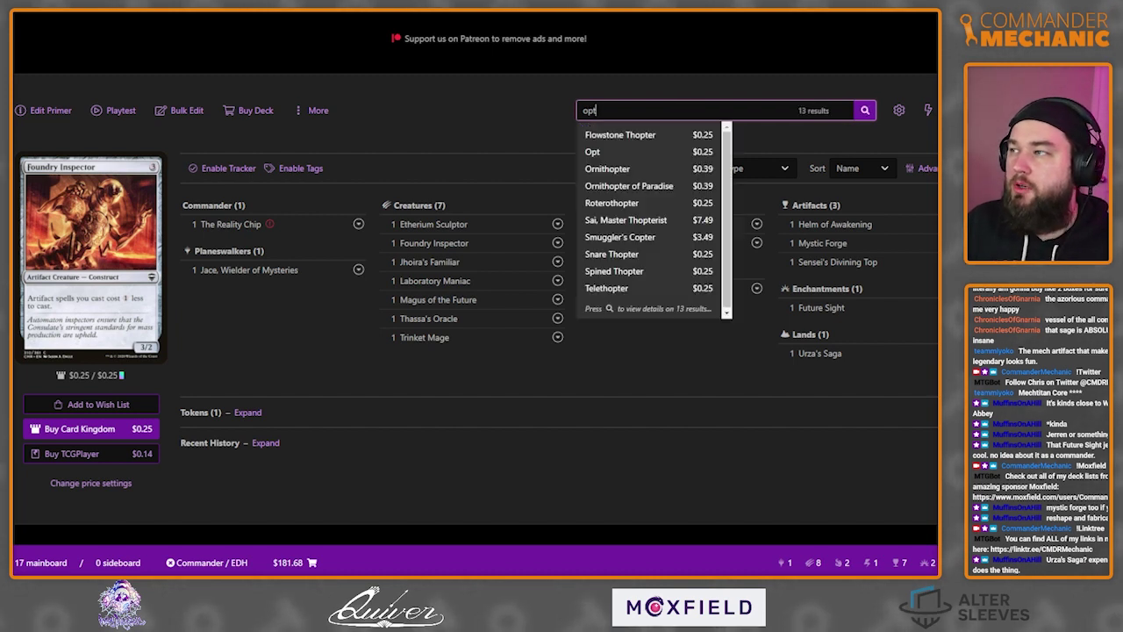
key("Return")
type("po")
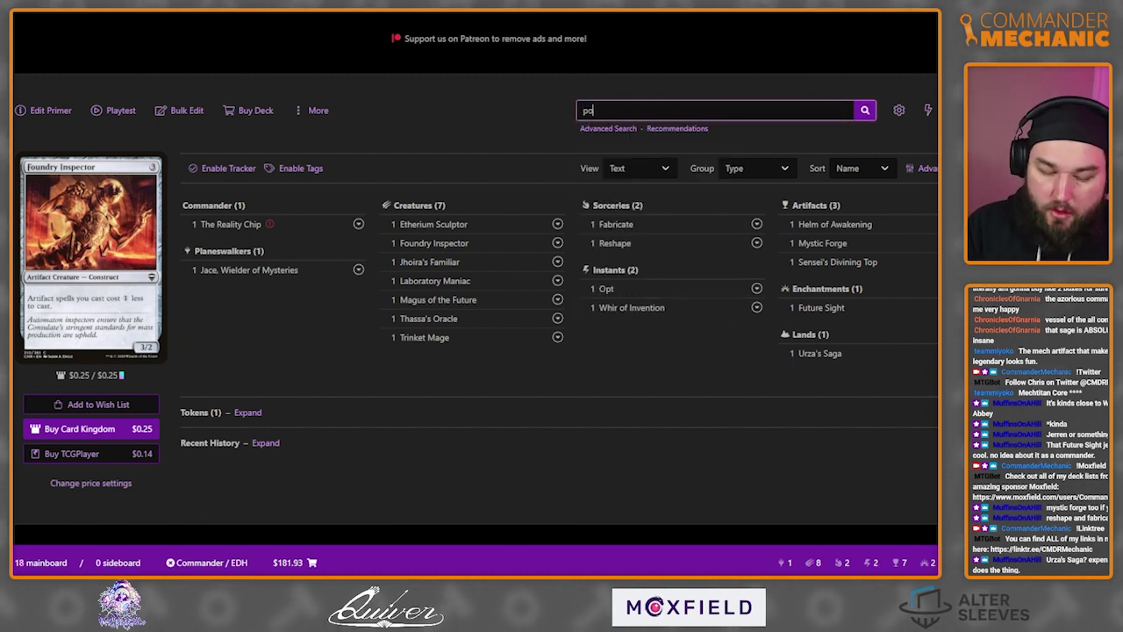
type("nder preordain")
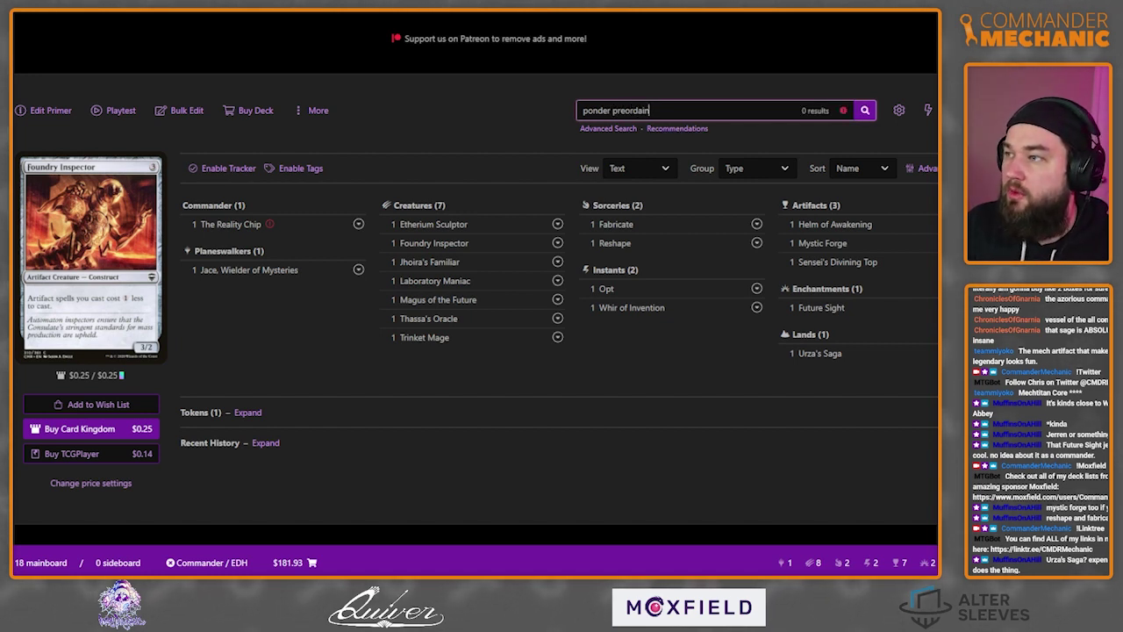
double_click(597, 110)
key("BackSpace")
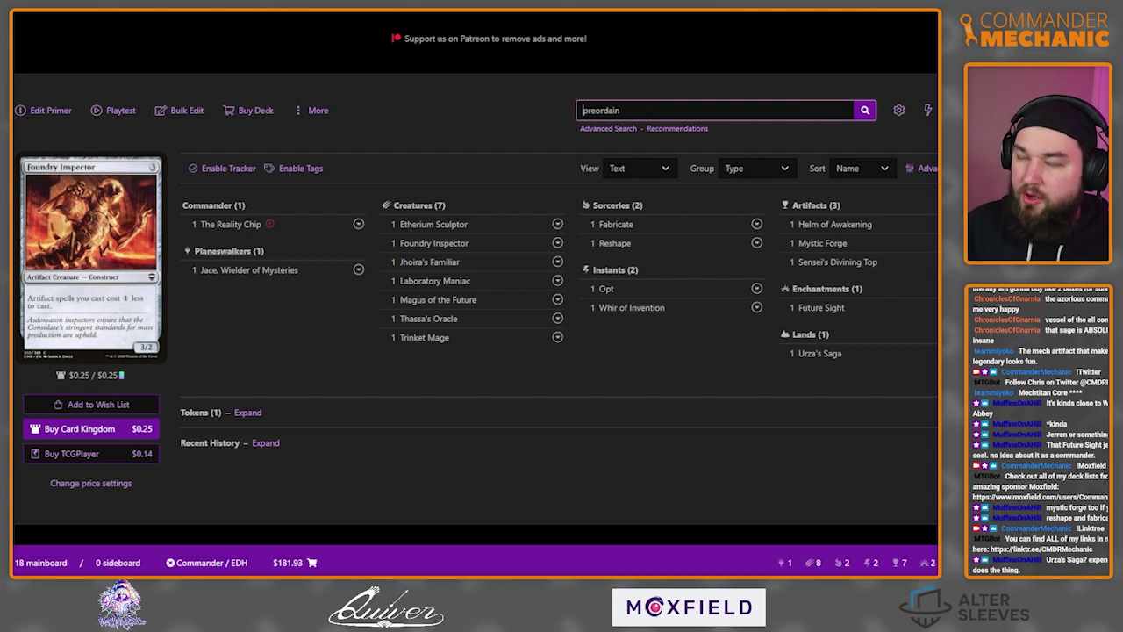
key("shift+Return")
Add Ponder and Brainstorm to the deck as further card-selection spells.
type("ponder")
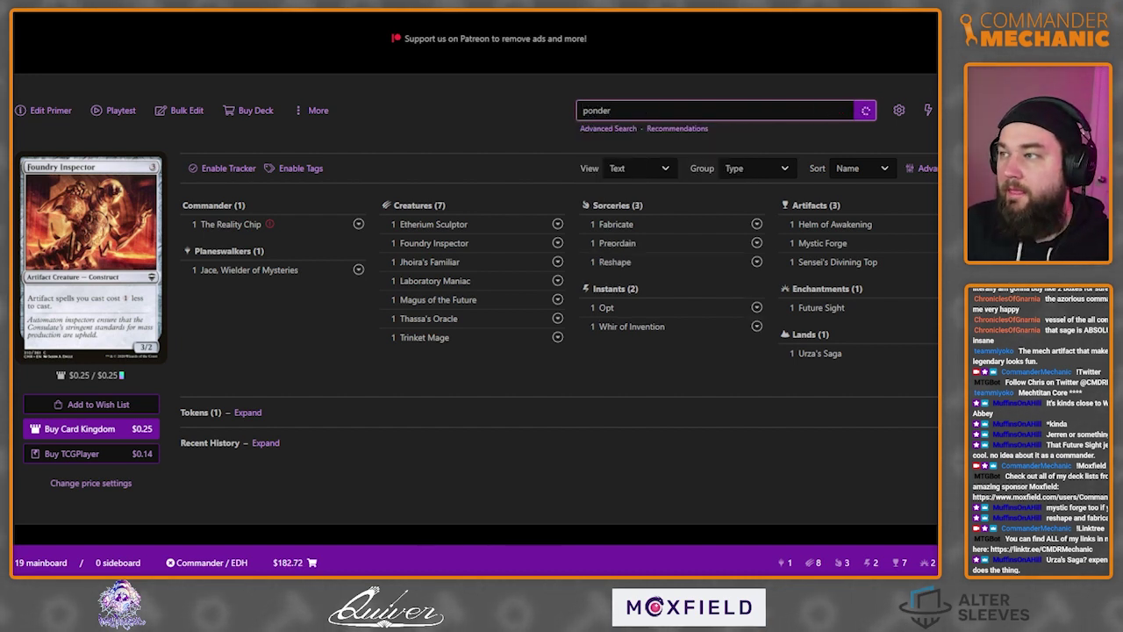
key("Return")
type("brainstorm")
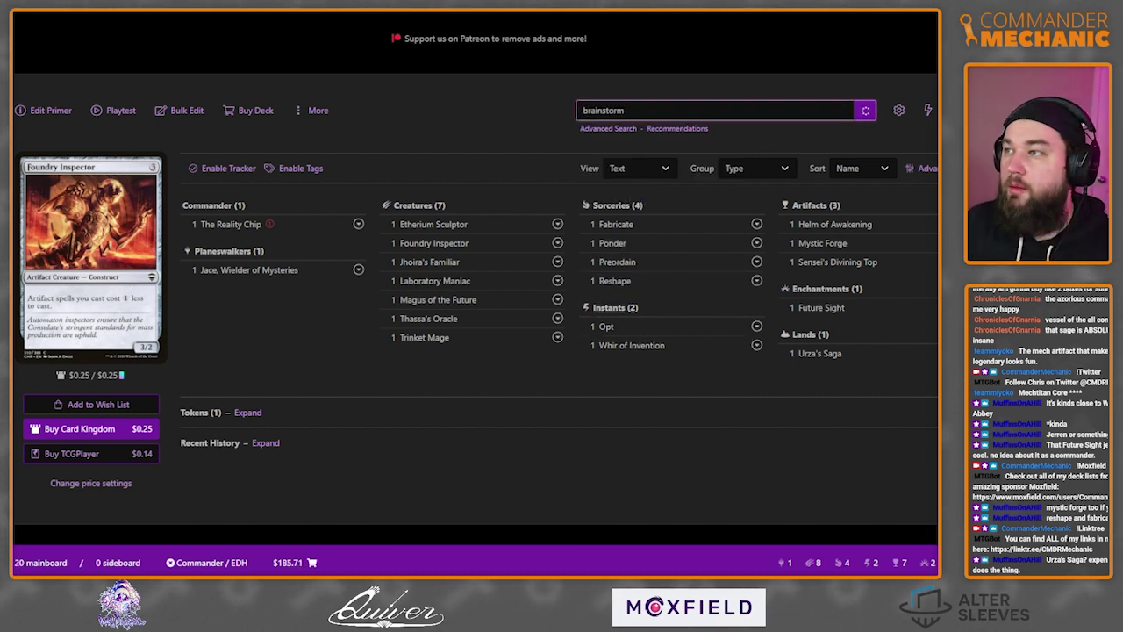
key("Return")
key("Escape")
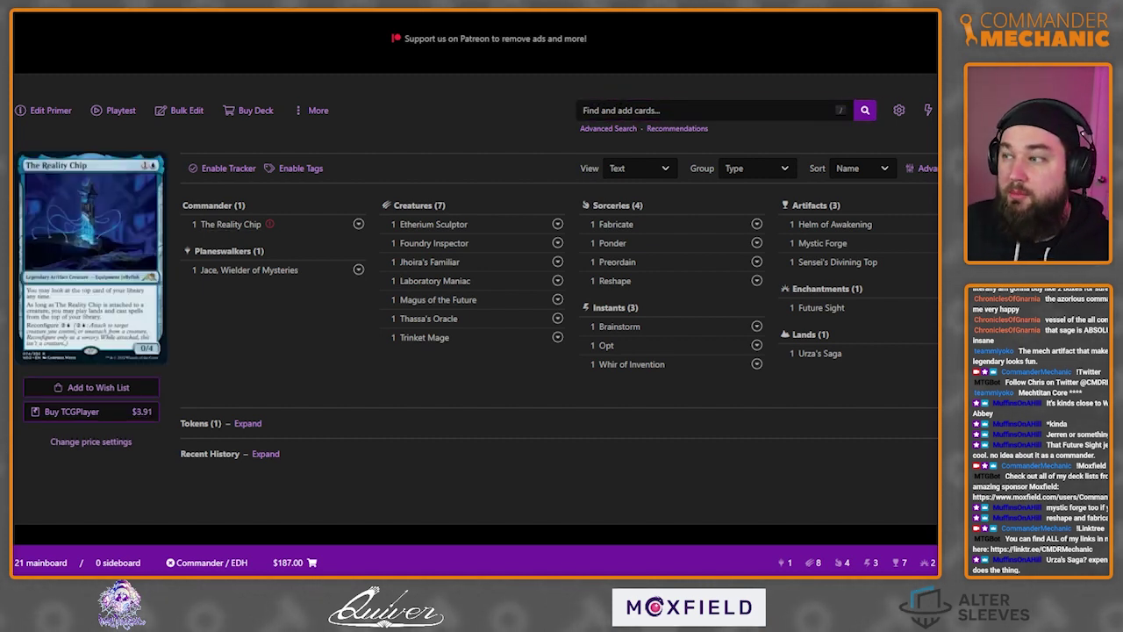
mouse_move(620, 326)
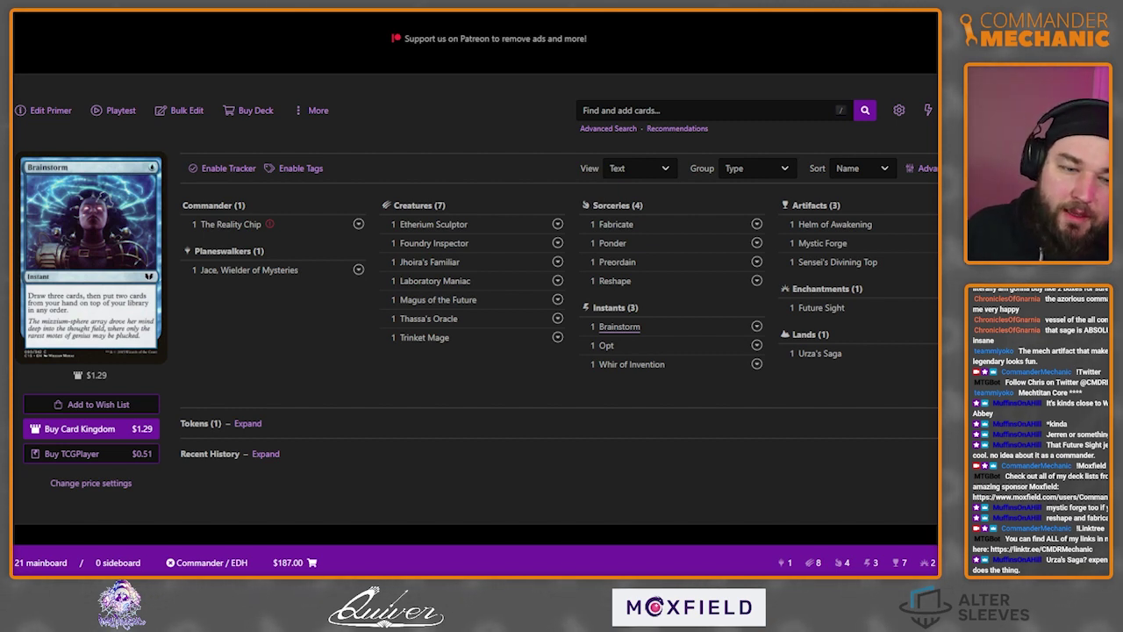
mouse_move(616, 224)
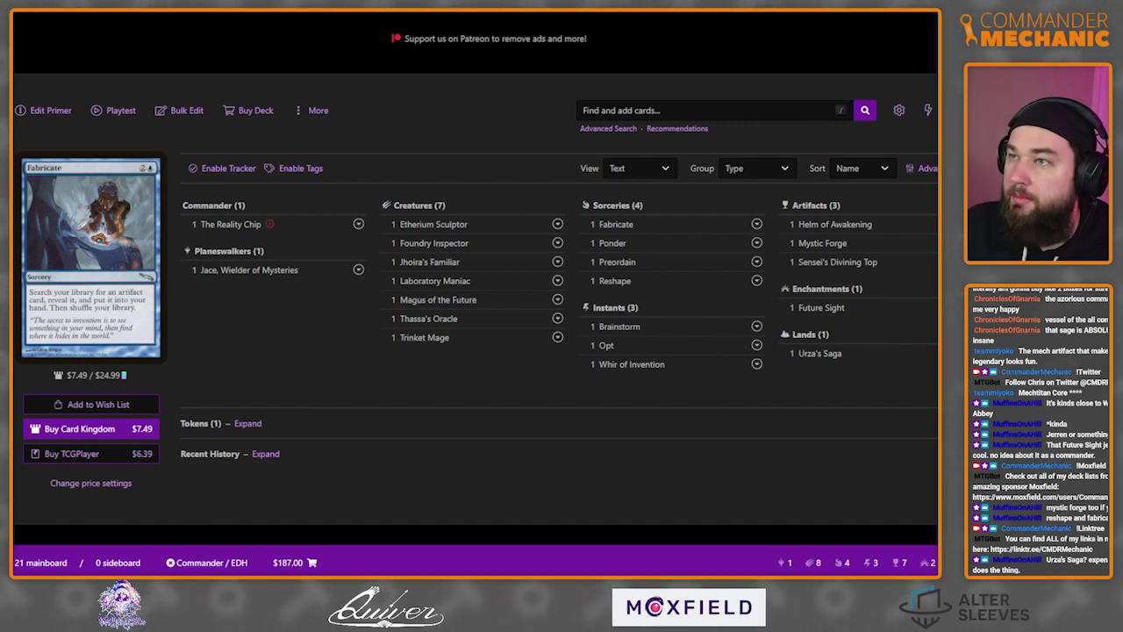
Switch to Elsha's EDHREC page and examine the rest of the Creatures section and the first cards under Instants.
key("ctrl+Tab")
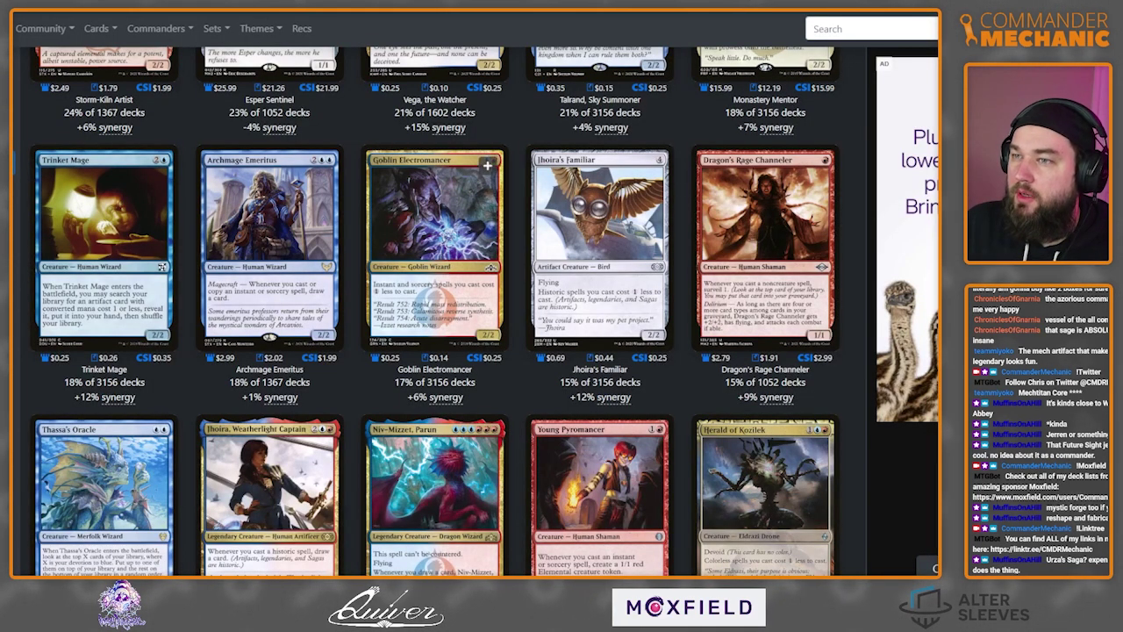
scroll(487, 263, "down", 3)
scroll(435, 175, "down", 3)
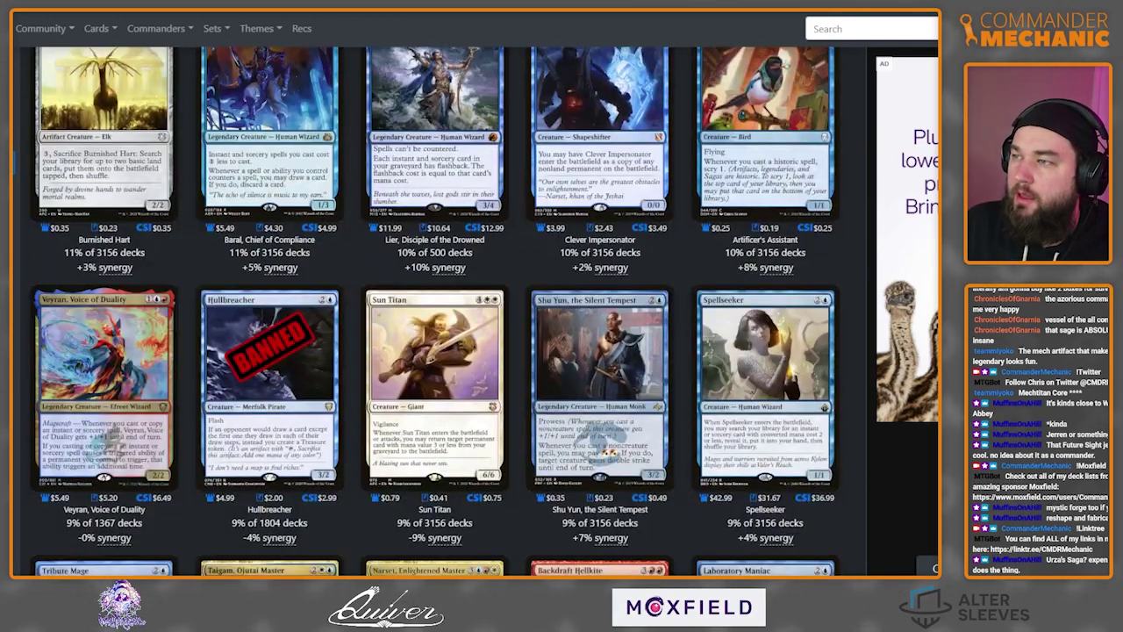
scroll(434, 176, "down", 3)
scroll(435, 307, "down", 6)
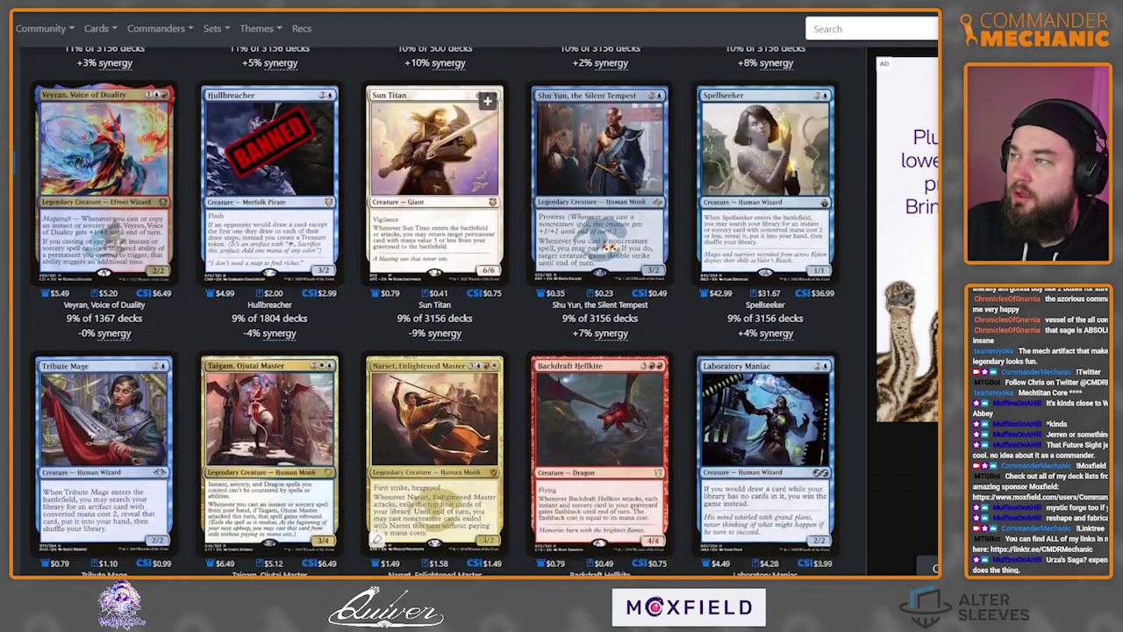
scroll(435, 311, "down", 6)
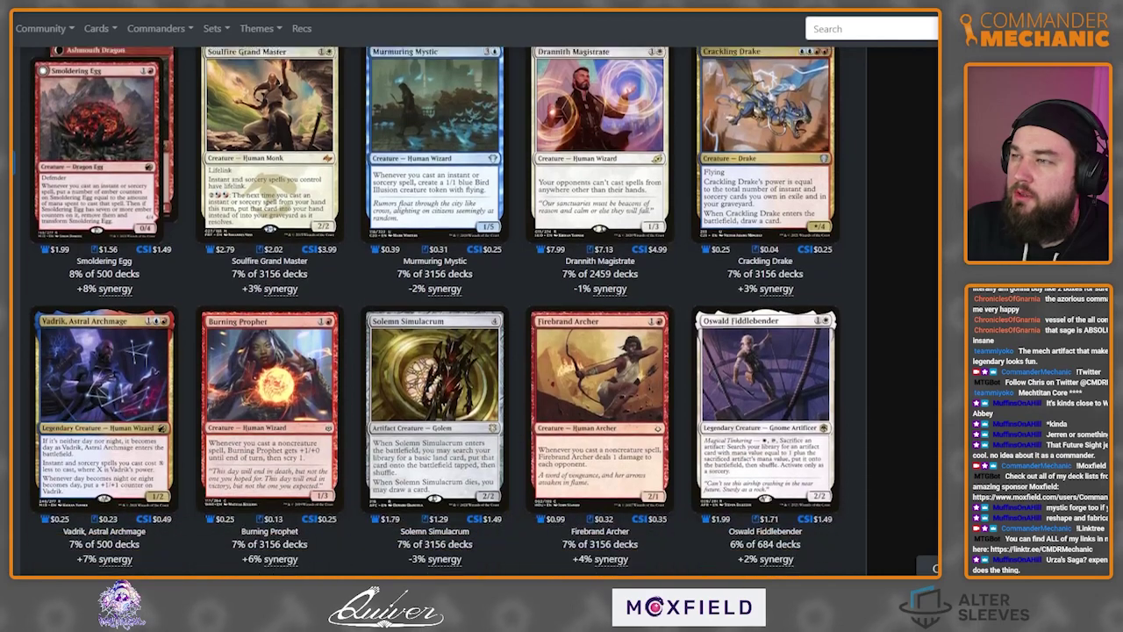
scroll(435, 311, "down", 3)
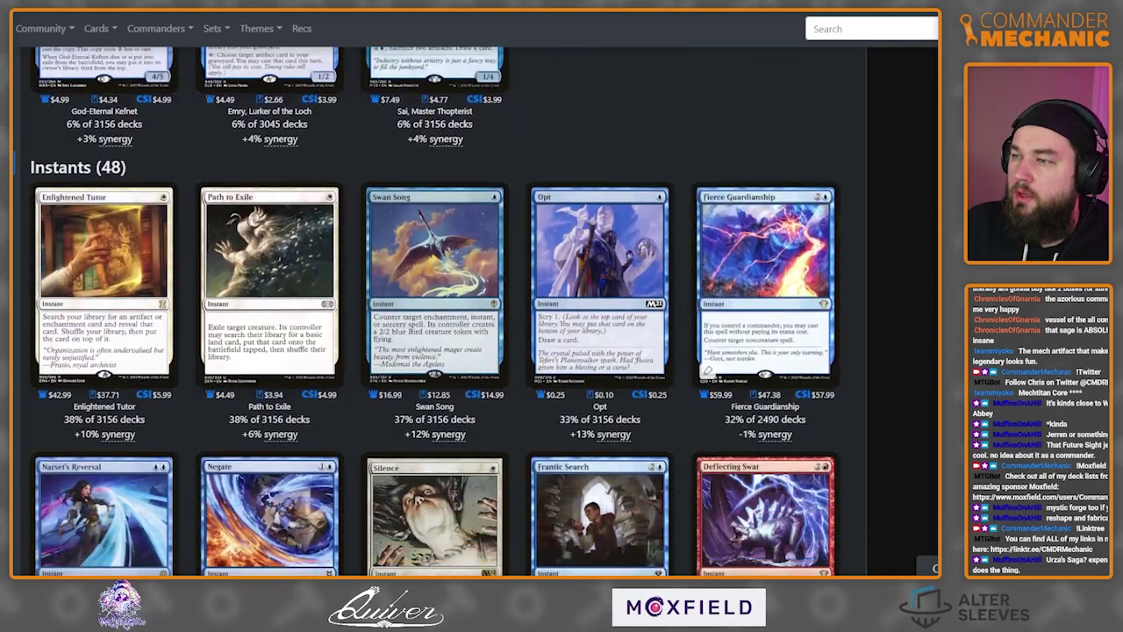
scroll(435, 310, "down", 1)
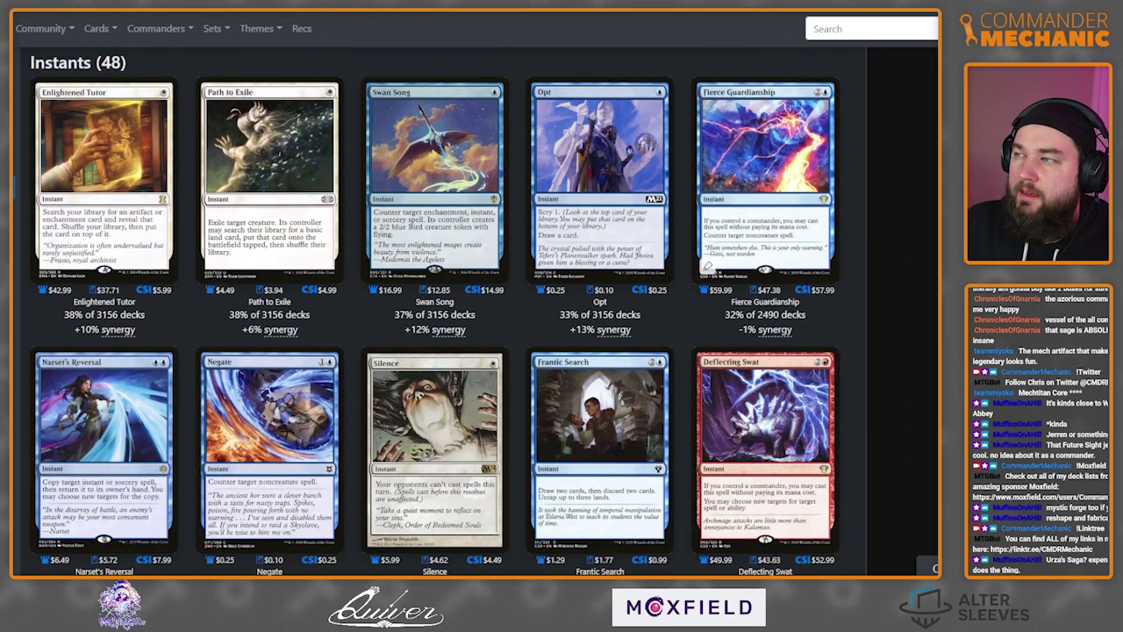
mouse_move(103, 413)
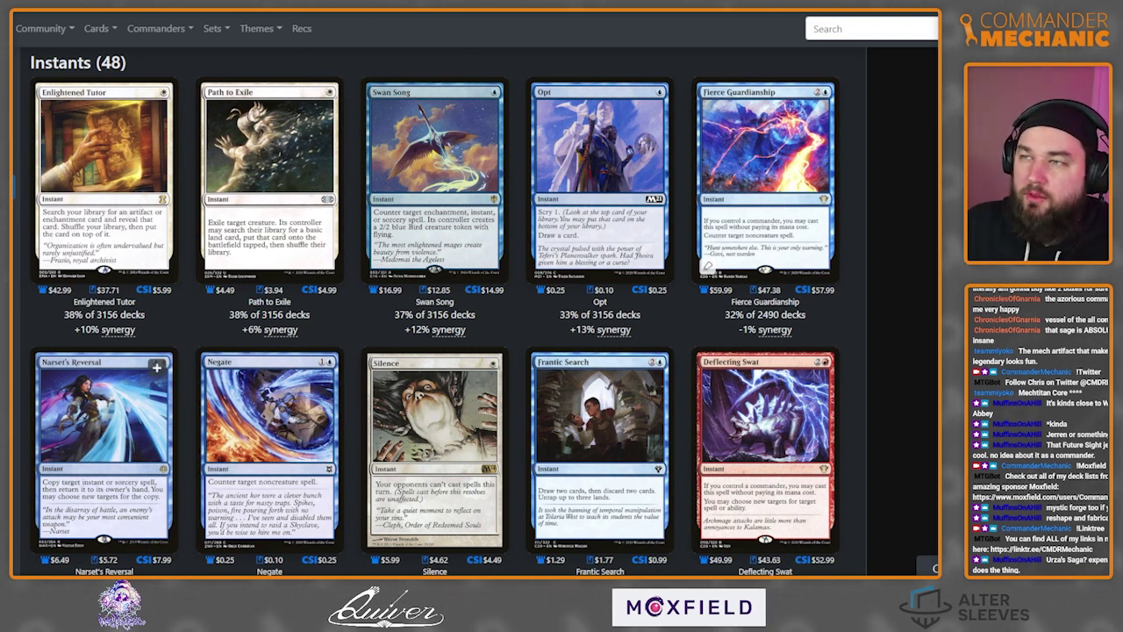
Switch to the Moxfield deck and add the instants Swan Song and Narset's Reversal.
mouse_move(434, 167)
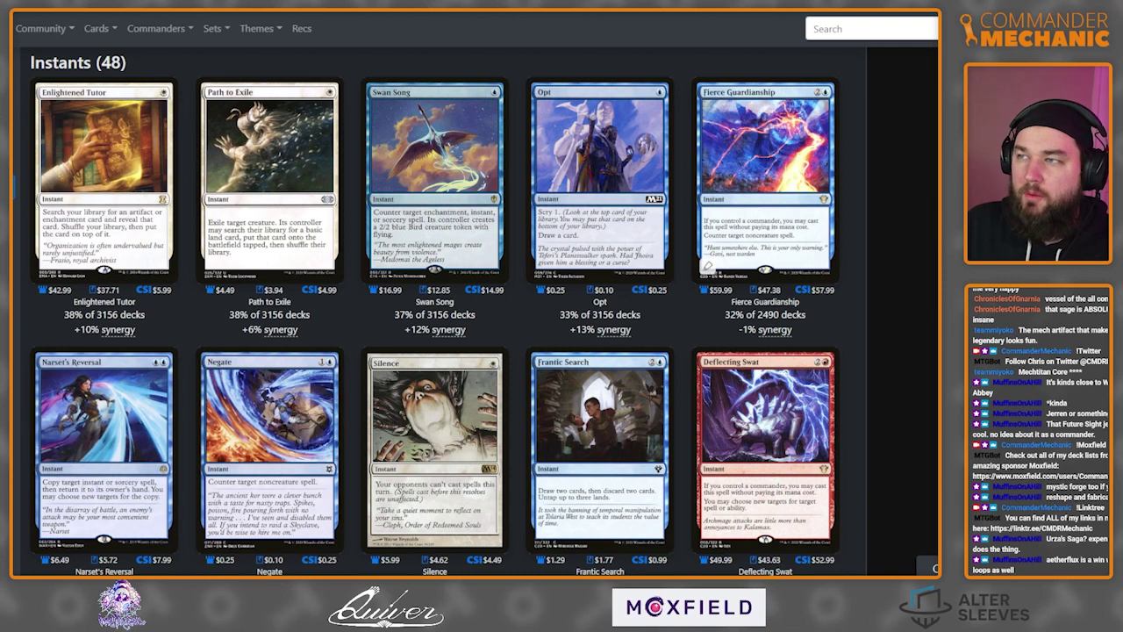
key("ctrl+Tab")
key("slash")
type("swan song")
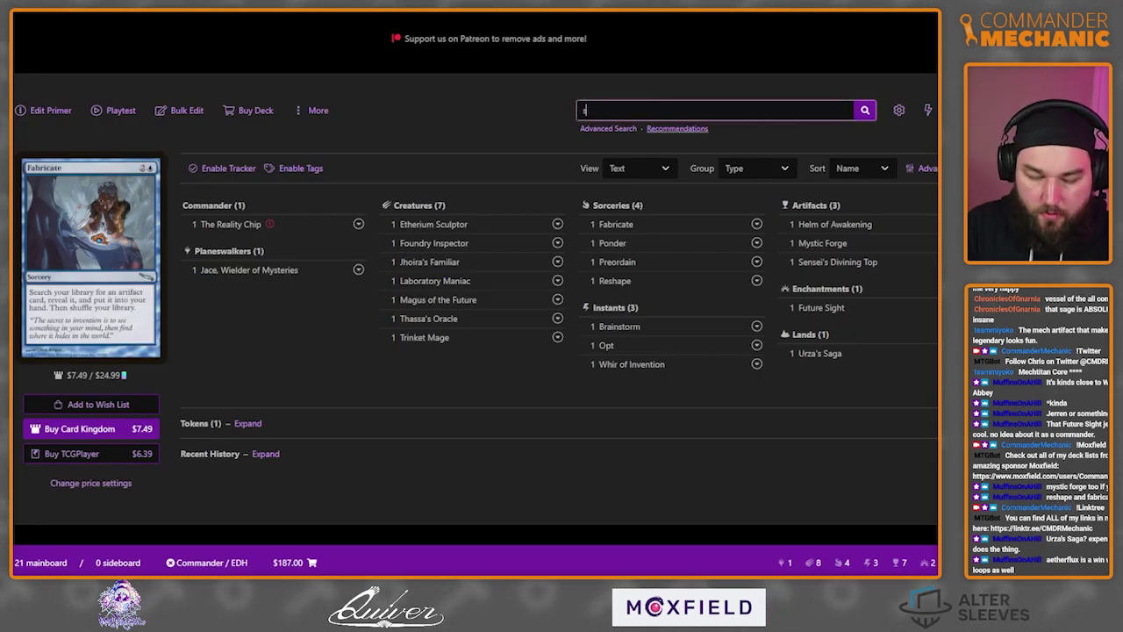
key("Return")
type("narset's")
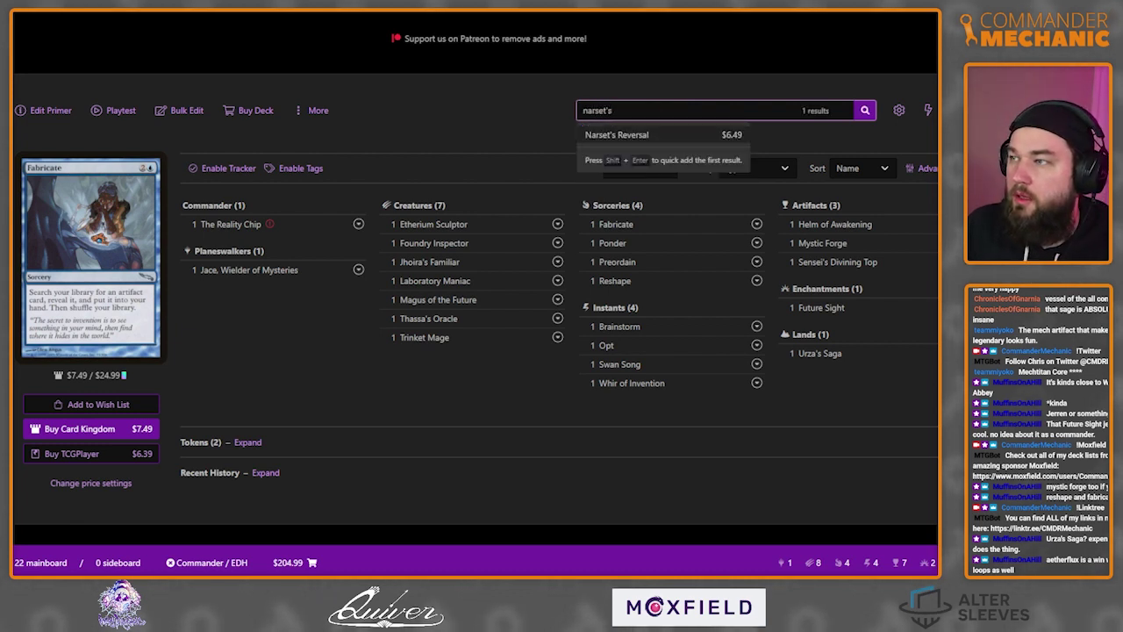
key("Return")
Add the counter magic spells Negate and Counterspell to the deck.
type("negate")
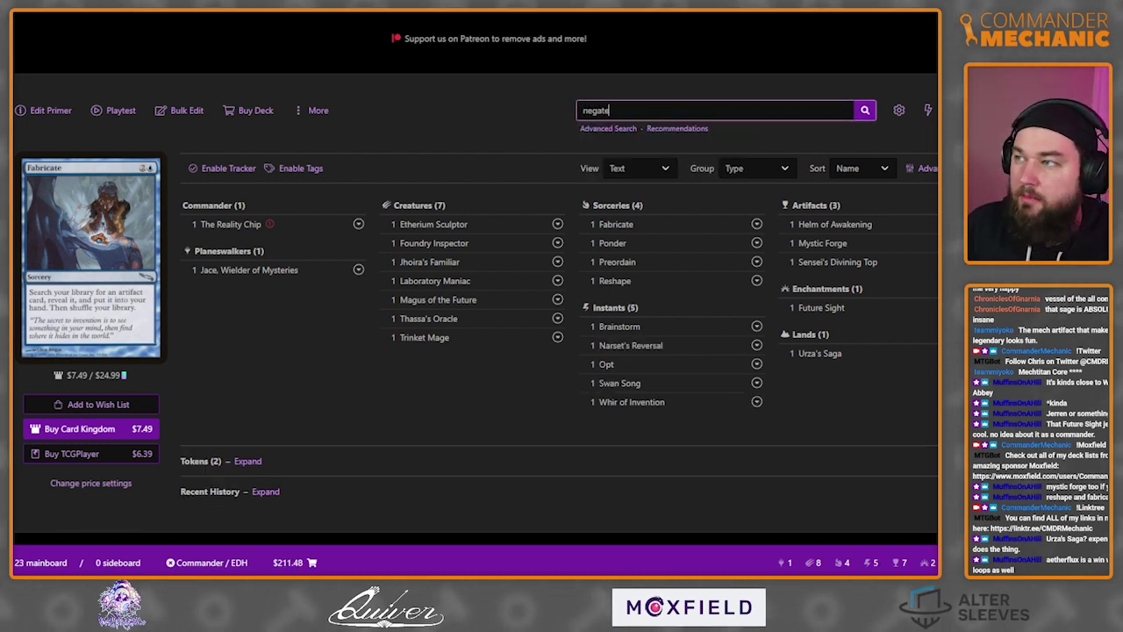
key("Return")
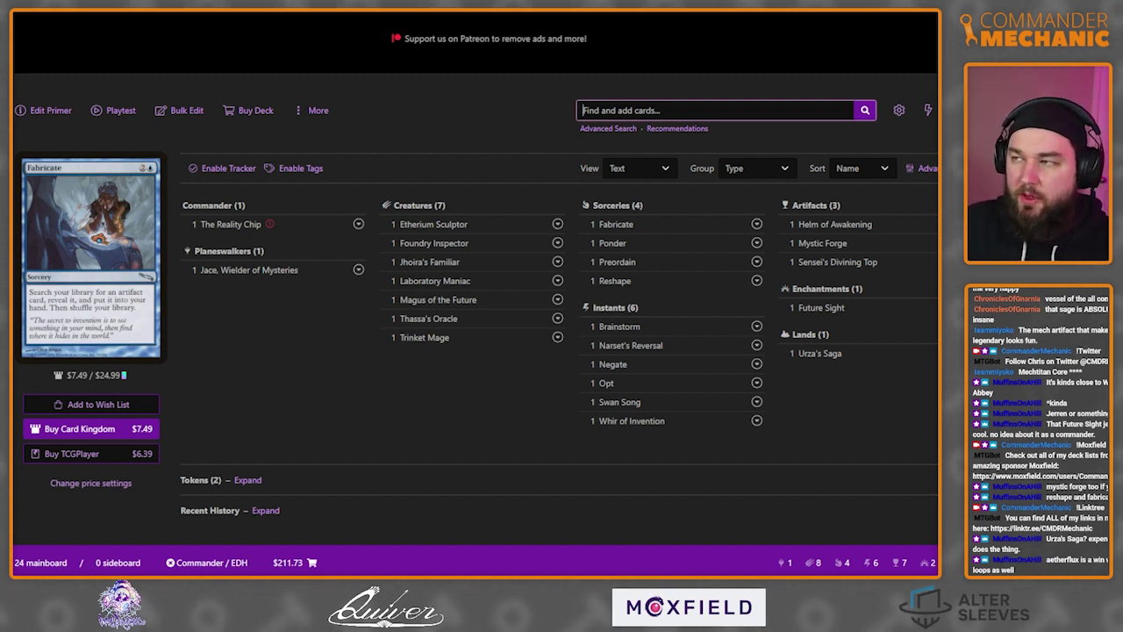
type("counterspell")
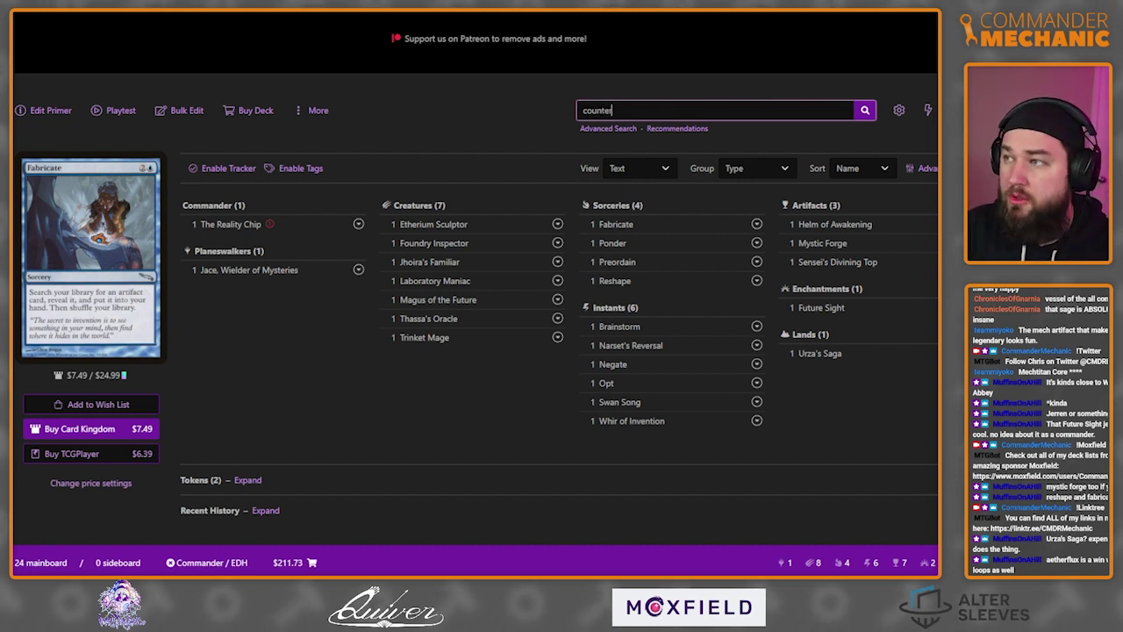
key("Return")
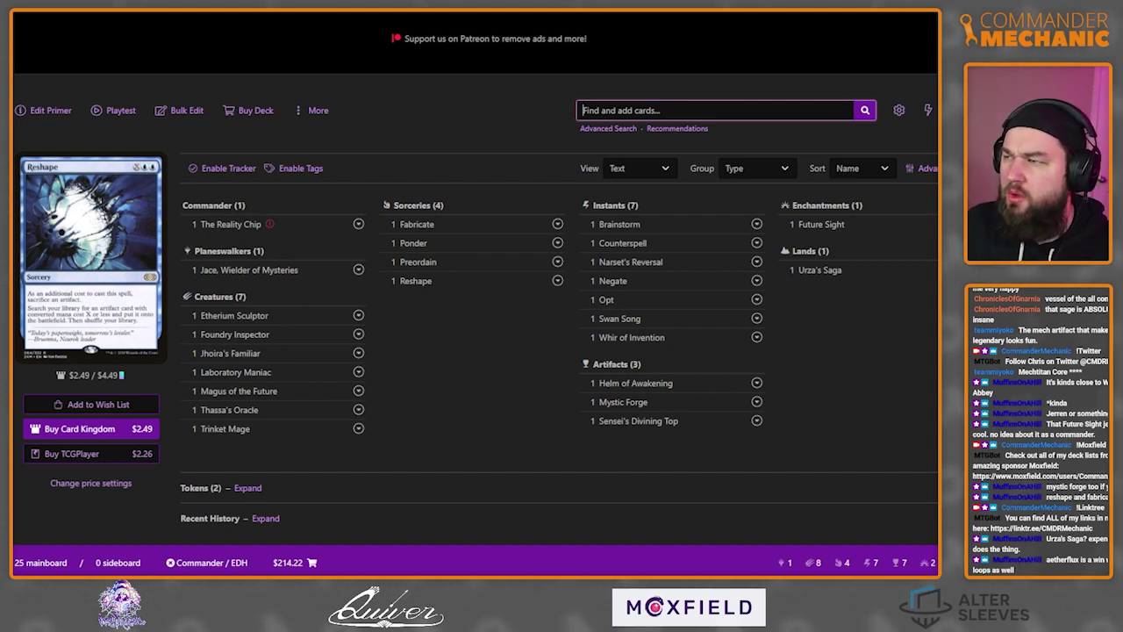
Switch the printing of Counterspell to the uncommon Modern Horizons 2 version, MH2 (267).
mouse_move(622, 243)
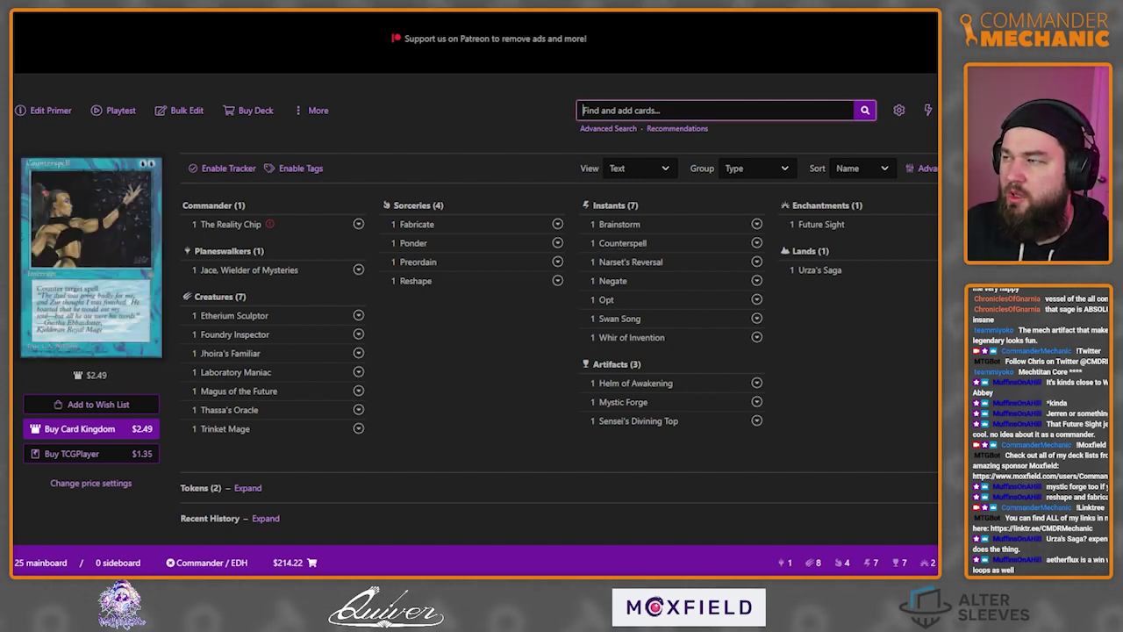
left_click(757, 243)
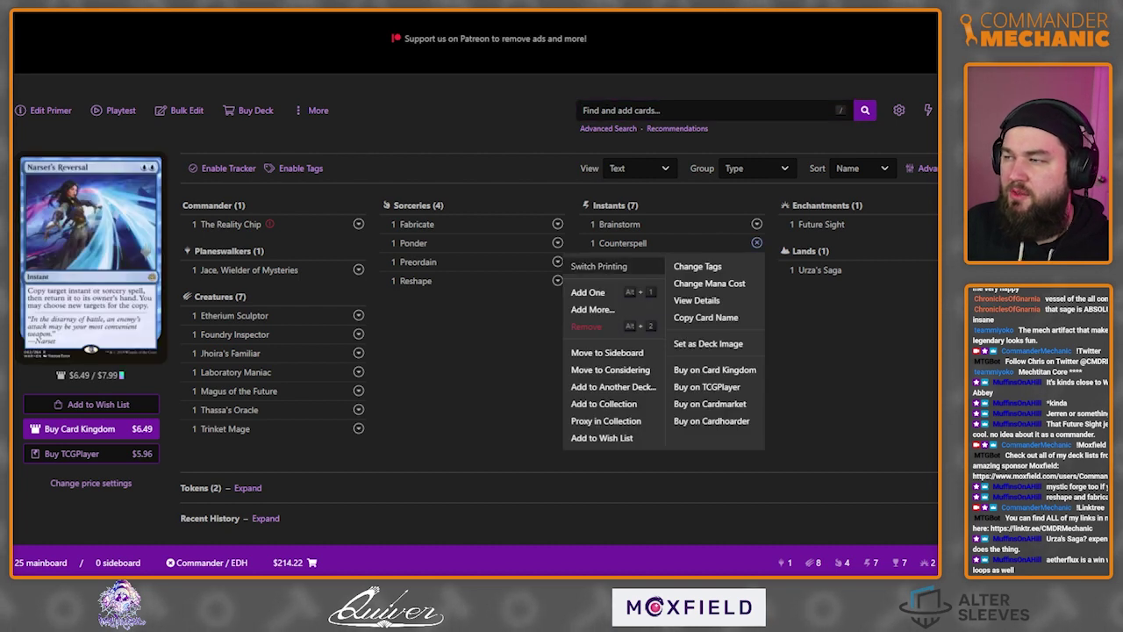
left_click(599, 264)
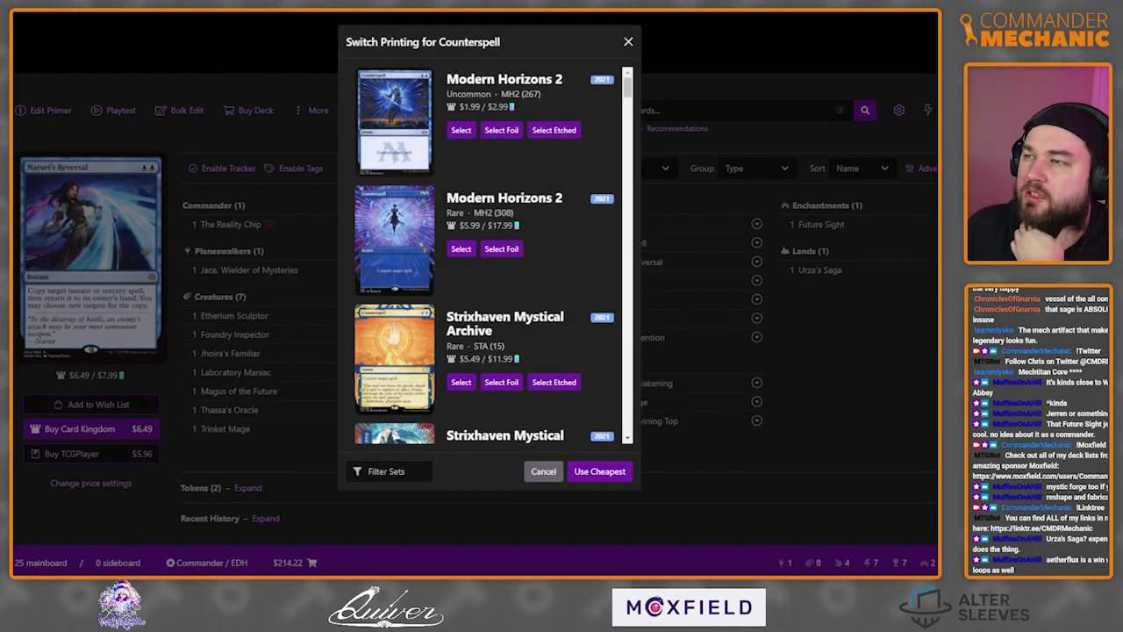
scroll(492, 255, "down", 3)
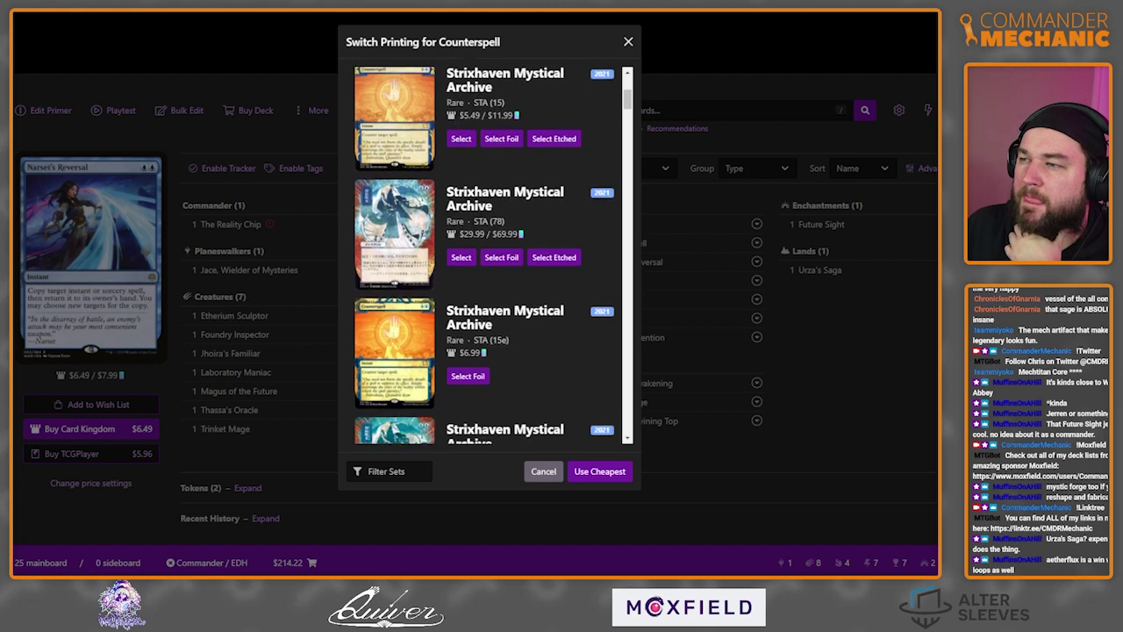
scroll(492, 255, "down", 2)
scroll(491, 254, "down", 5)
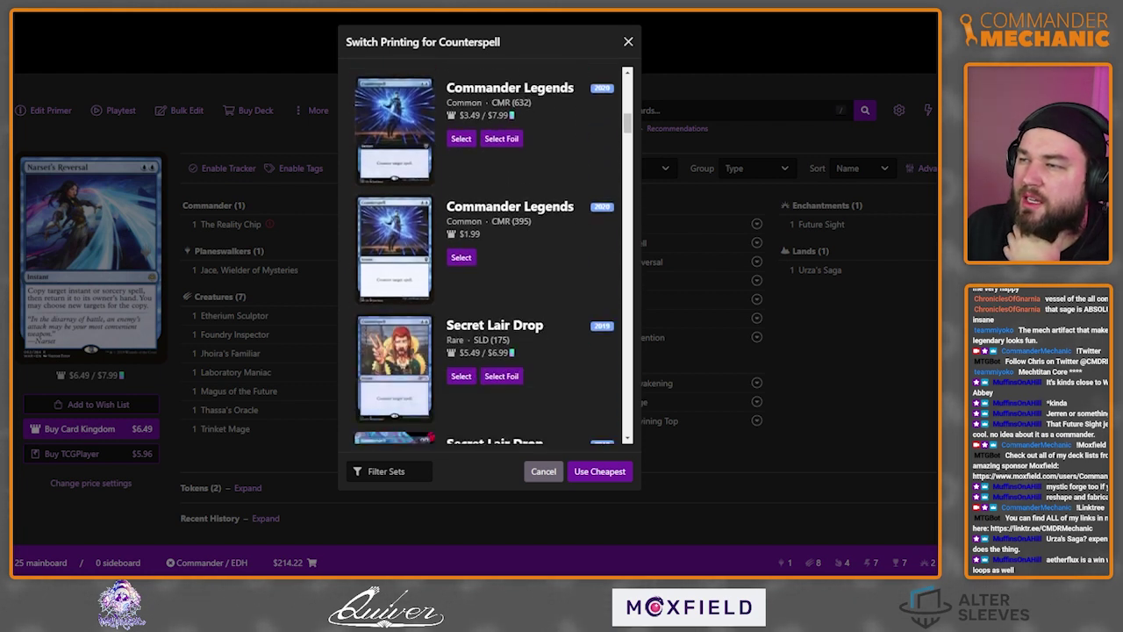
scroll(492, 255, "down", 4)
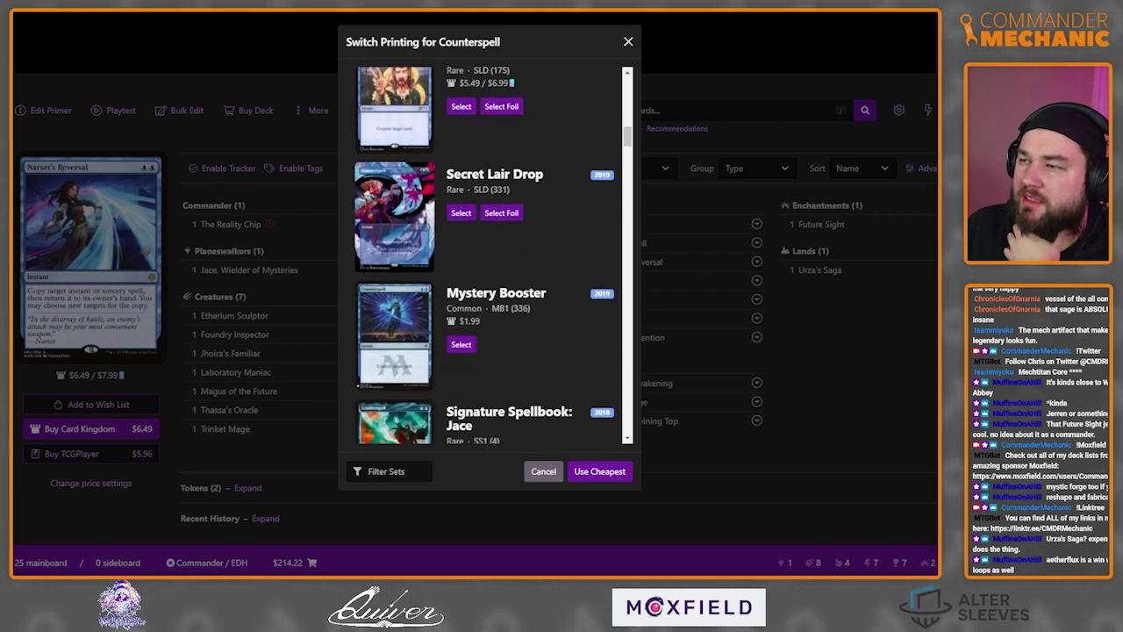
scroll(491, 255, "down", 1)
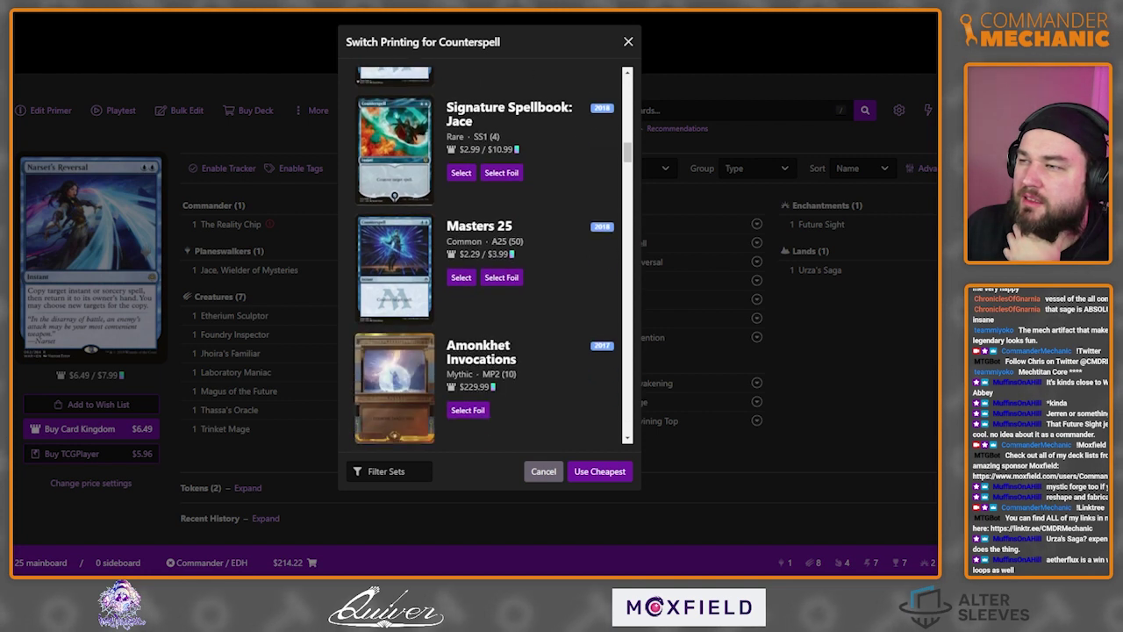
scroll(492, 255, "down", 2)
scroll(491, 254, "up", 12)
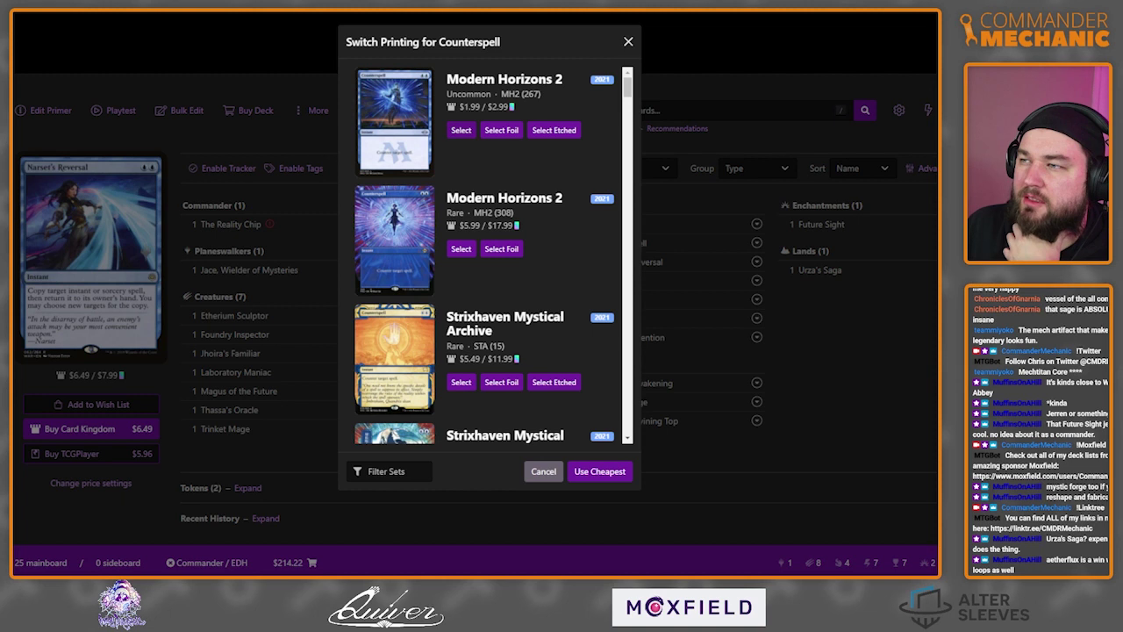
left_click(395, 118)
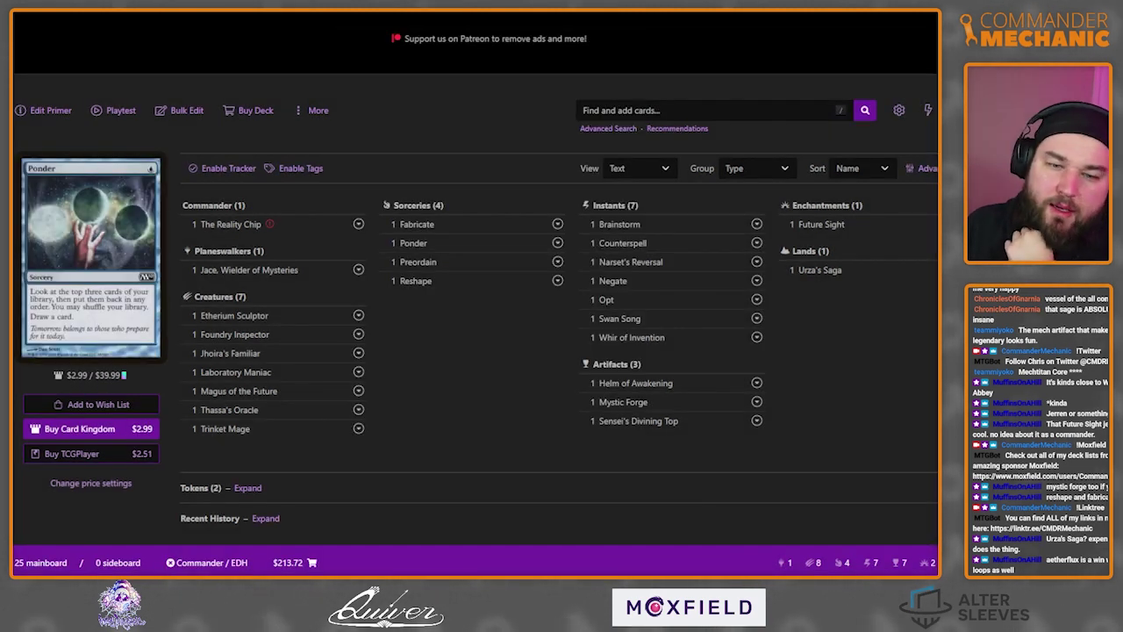
Search for "aetherflux", add Aetherflux Reservoir to the mainboard and return to the deck list.
key("slash")
type("aetherflux")
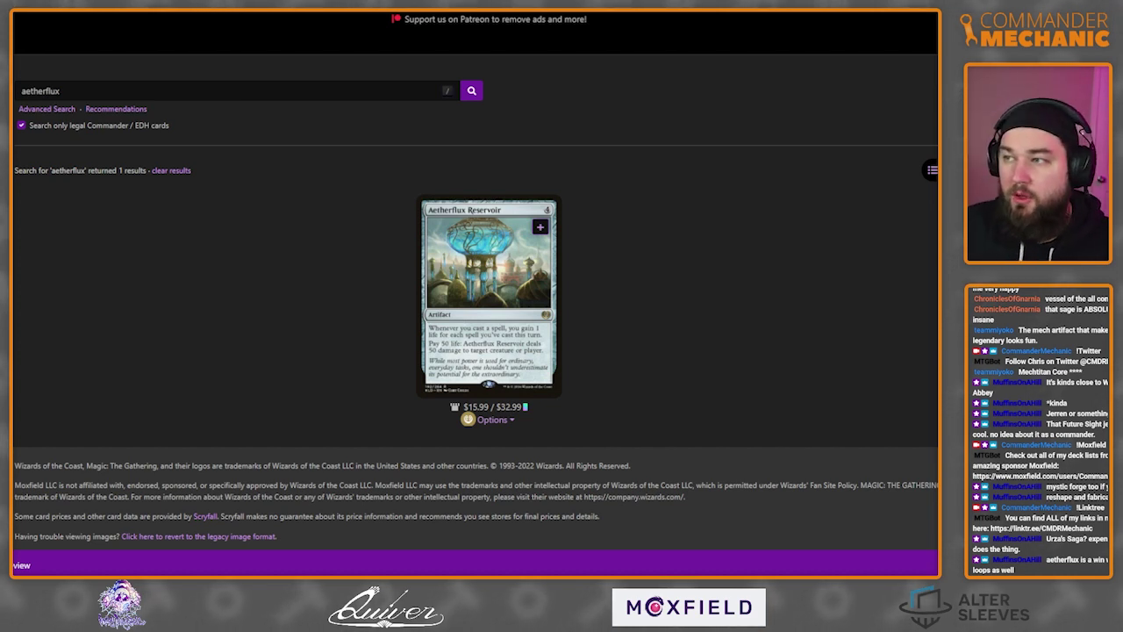
left_click(540, 227)
scroll(539, 226, "up", 2)
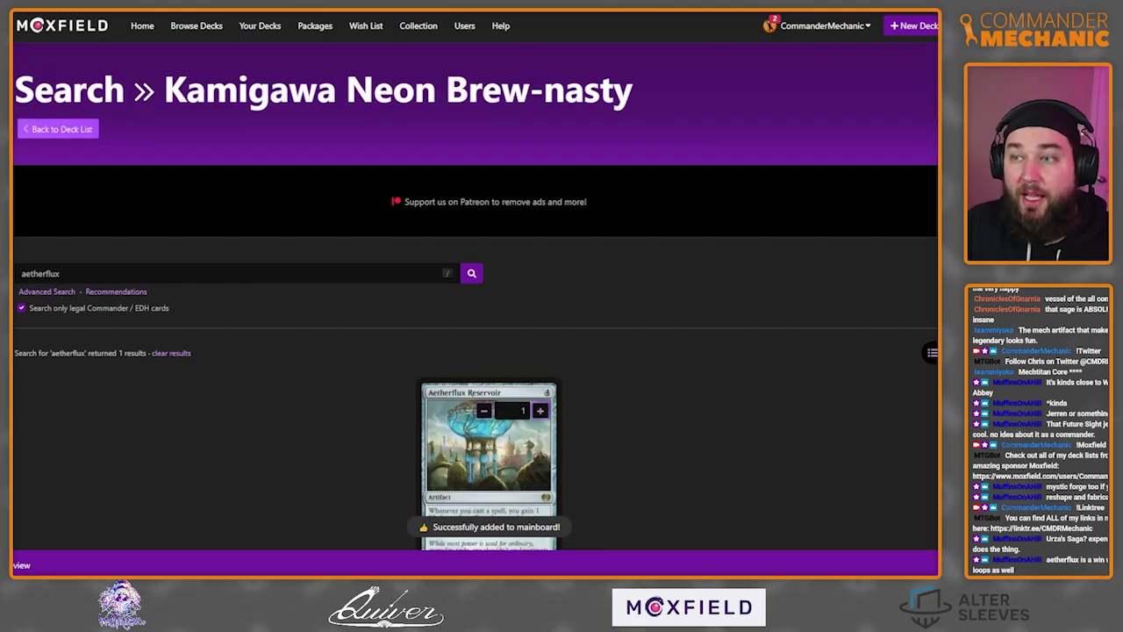
key("alt+Left")
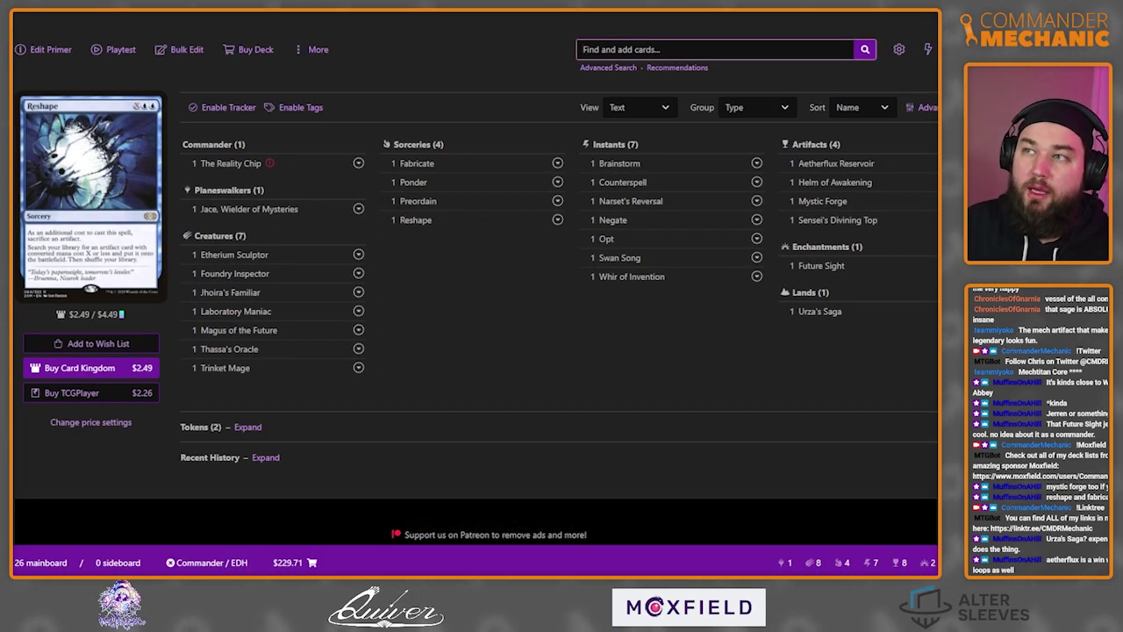
Consult more of the Instants on Elsha's EDHREC page and add Brain Freeze to the Moxfield deck.
key("ctrl+Tab")
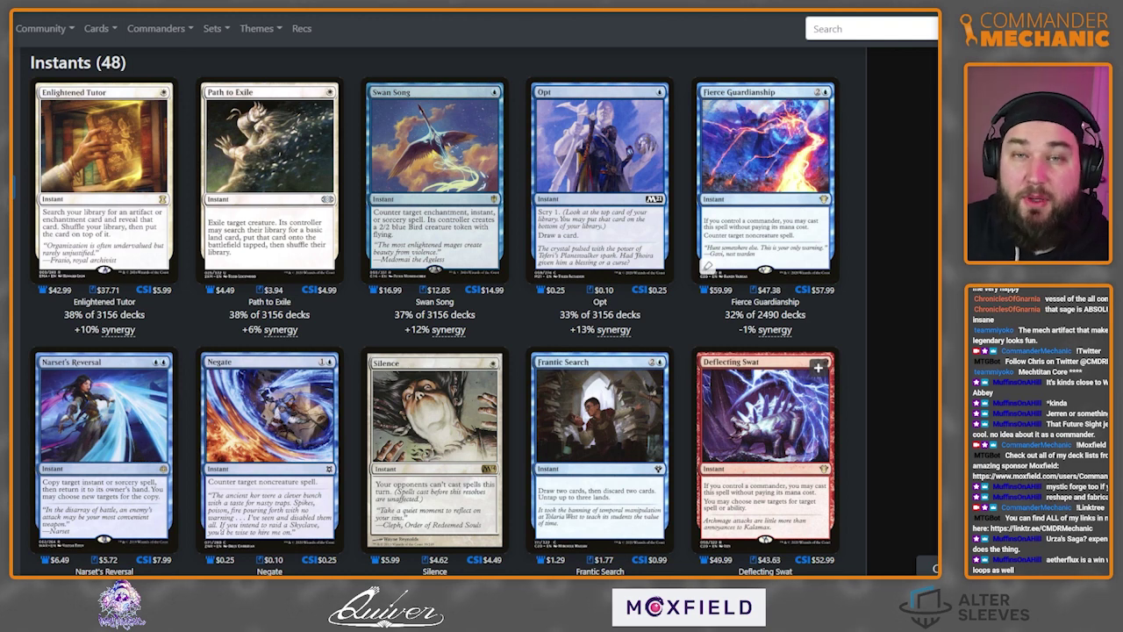
scroll(764, 404, "down", 3)
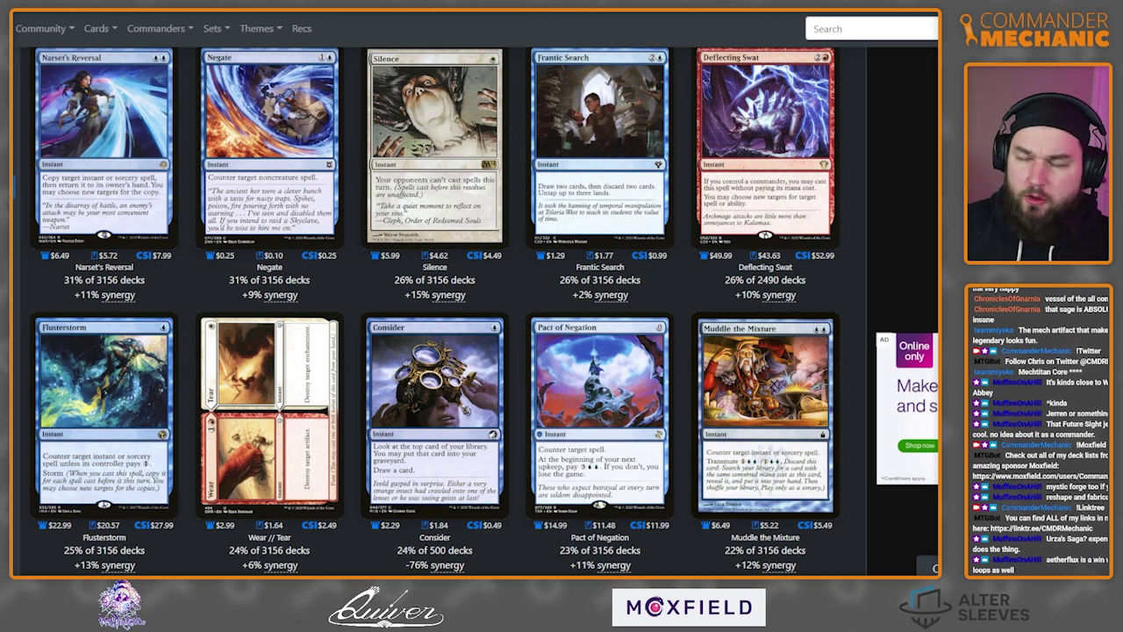
scroll(599, 395, "down", 3)
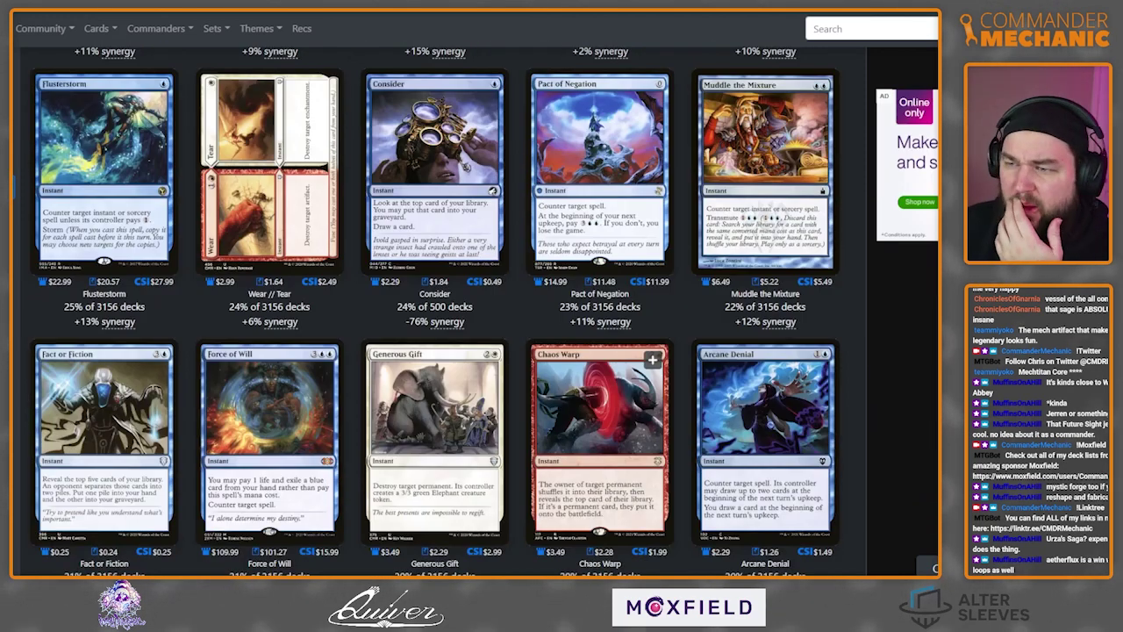
scroll(599, 281, "down", 1)
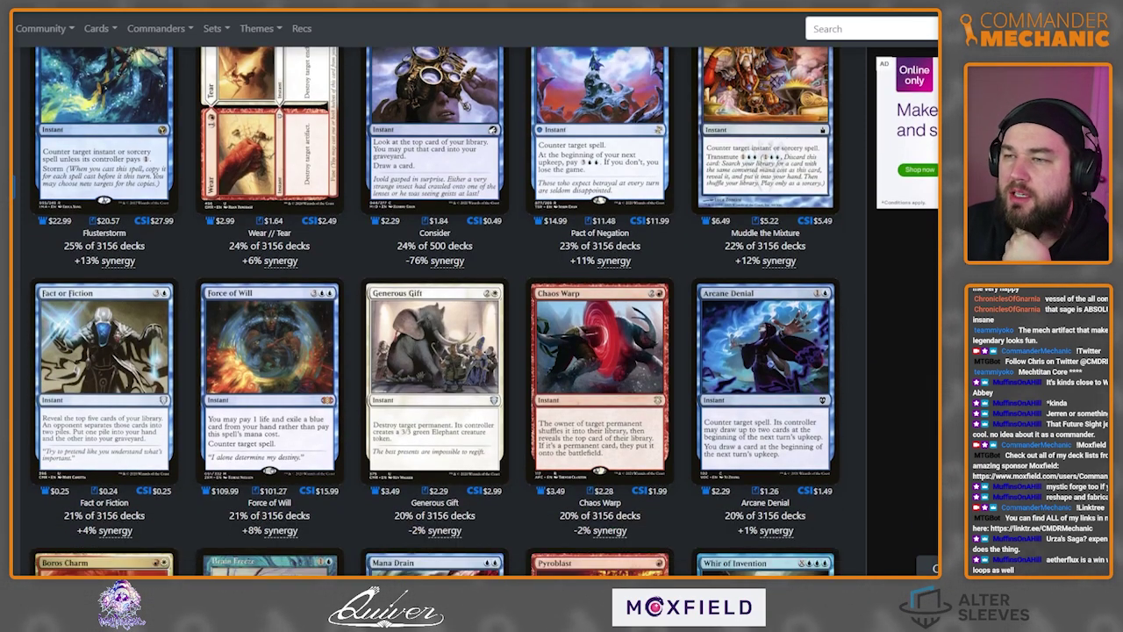
scroll(104, 264, "down", 2)
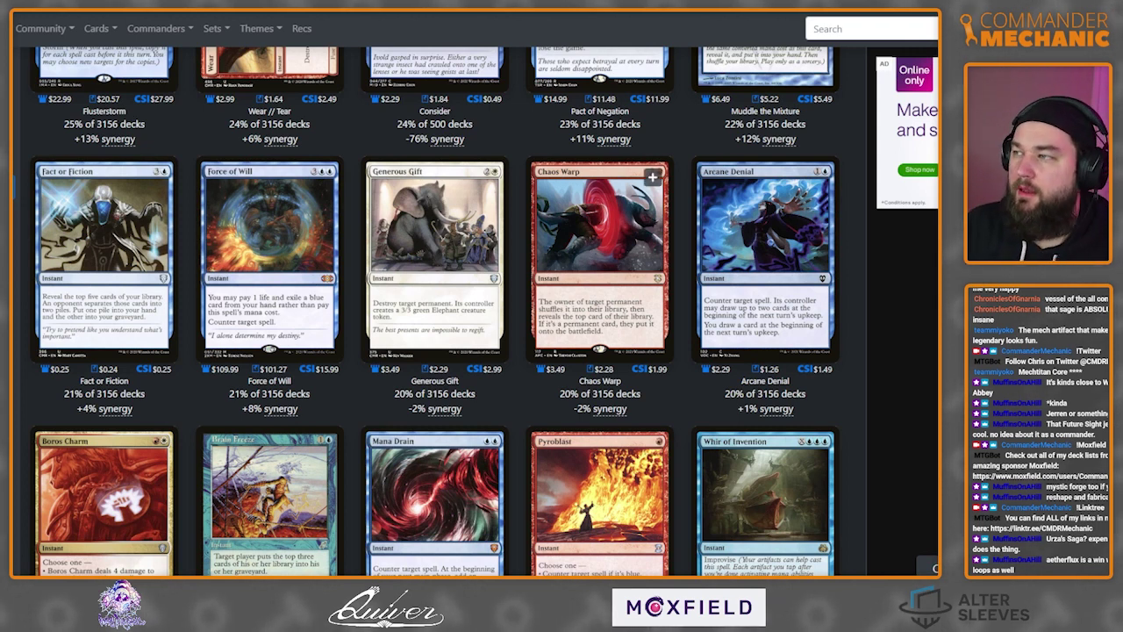
scroll(104, 219, "down", 2)
scroll(263, 307, "down", 3)
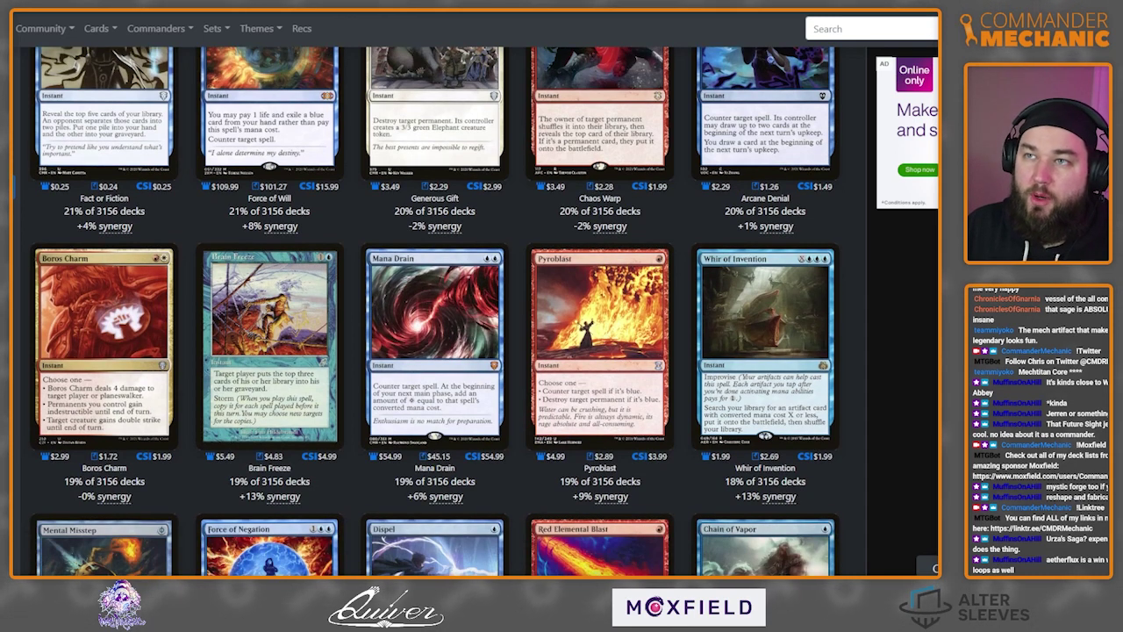
key("ctrl+Tab")
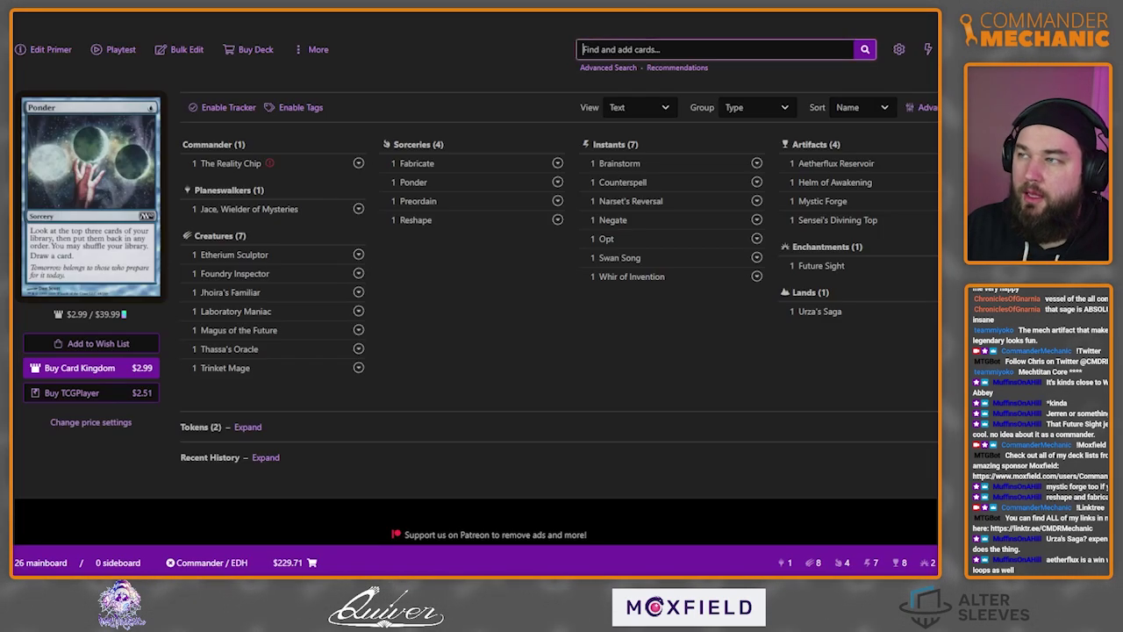
type("brain feeze")
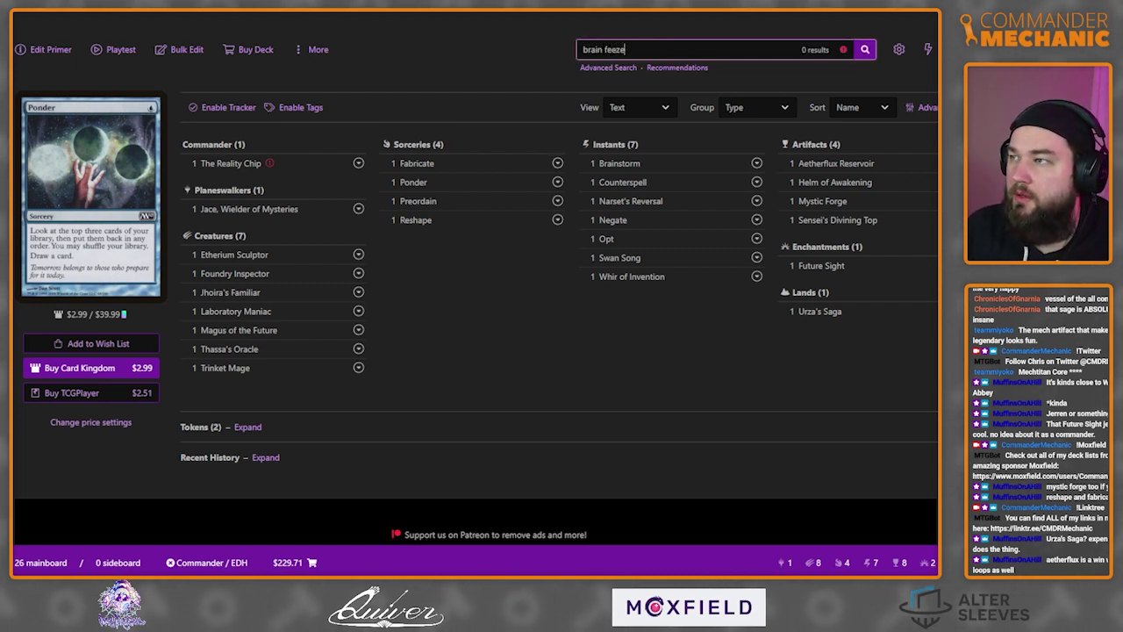
left_click(606, 49)
type("r")
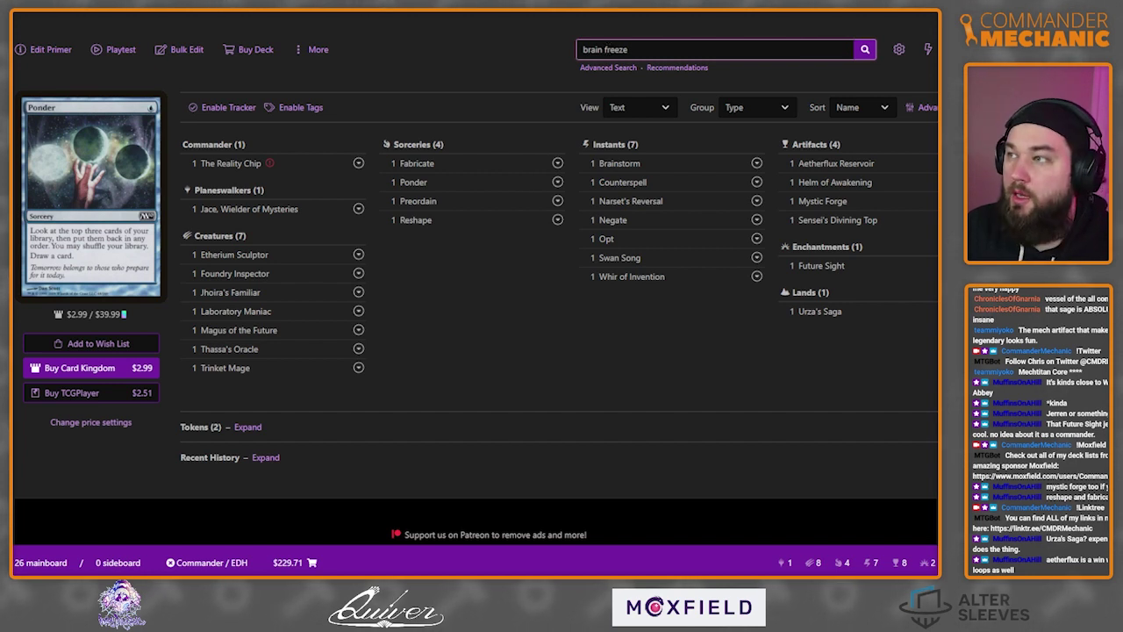
key("Return")
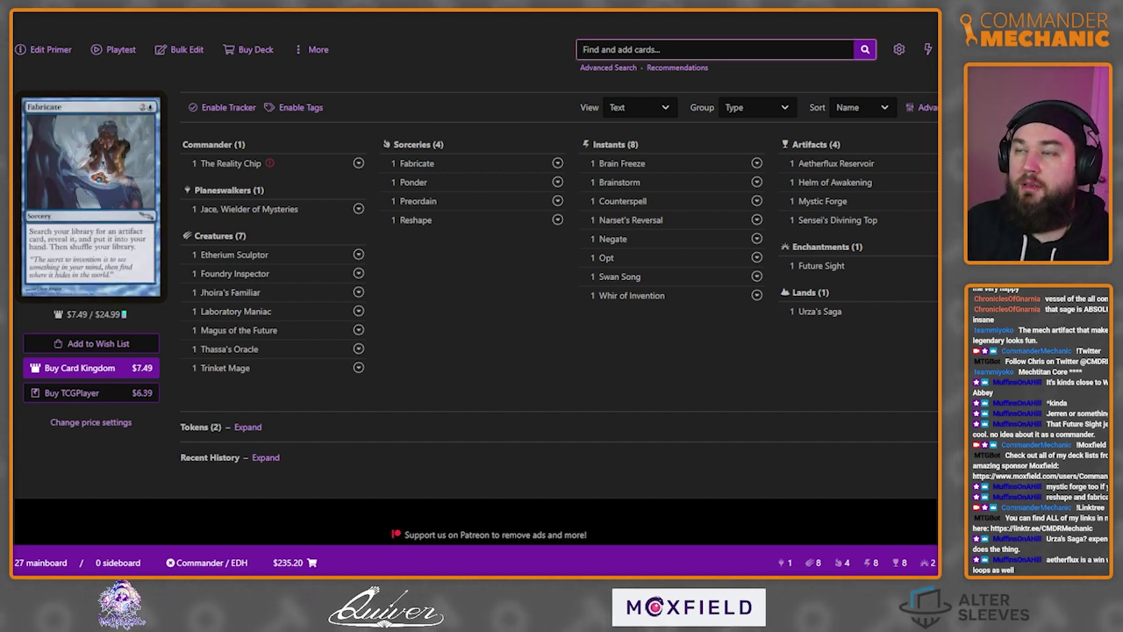
Examine the Instants beyond Brain Freeze on Elsha's EDHREC page, down to Mandate of Peace, and return to the Moxfield deck.
key("ctrl+Tab")
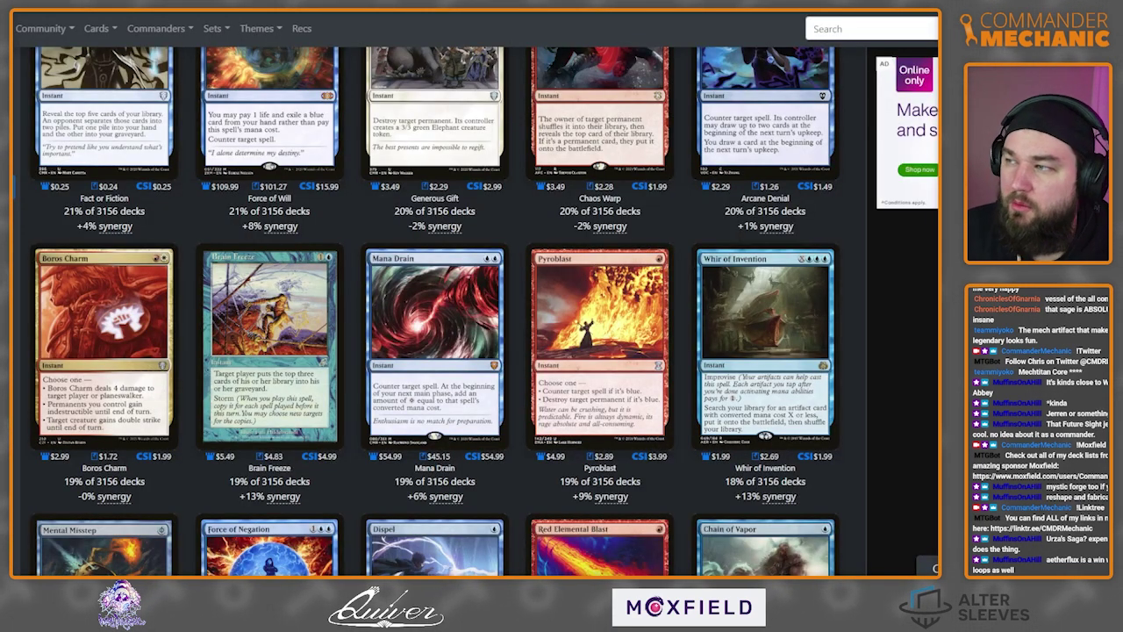
scroll(436, 311, "down", 2)
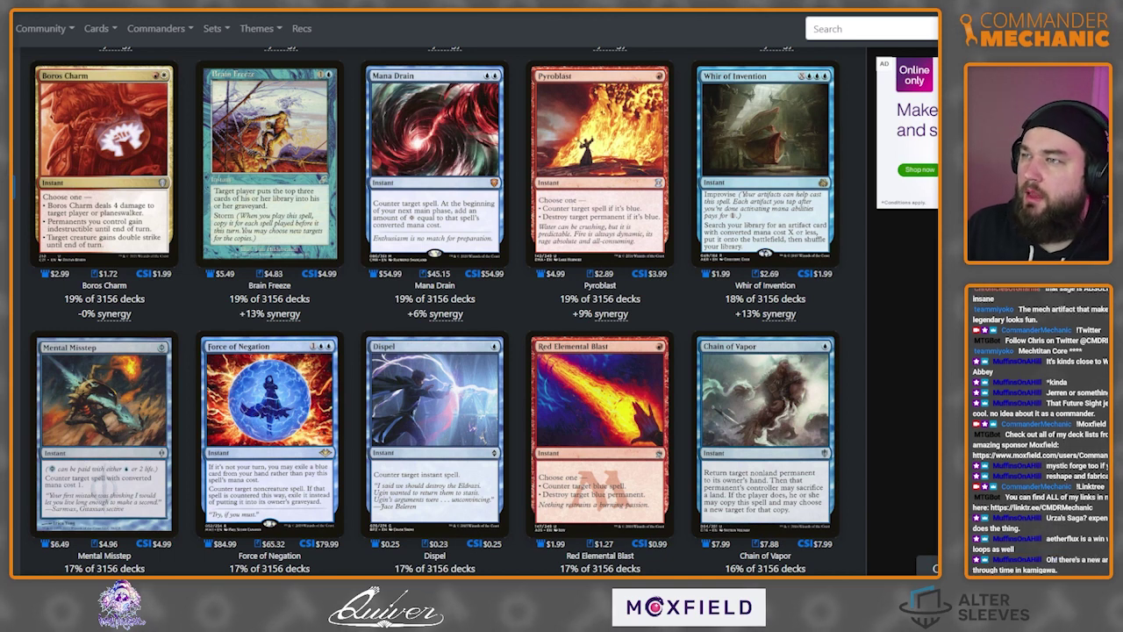
scroll(436, 310, "down", 3)
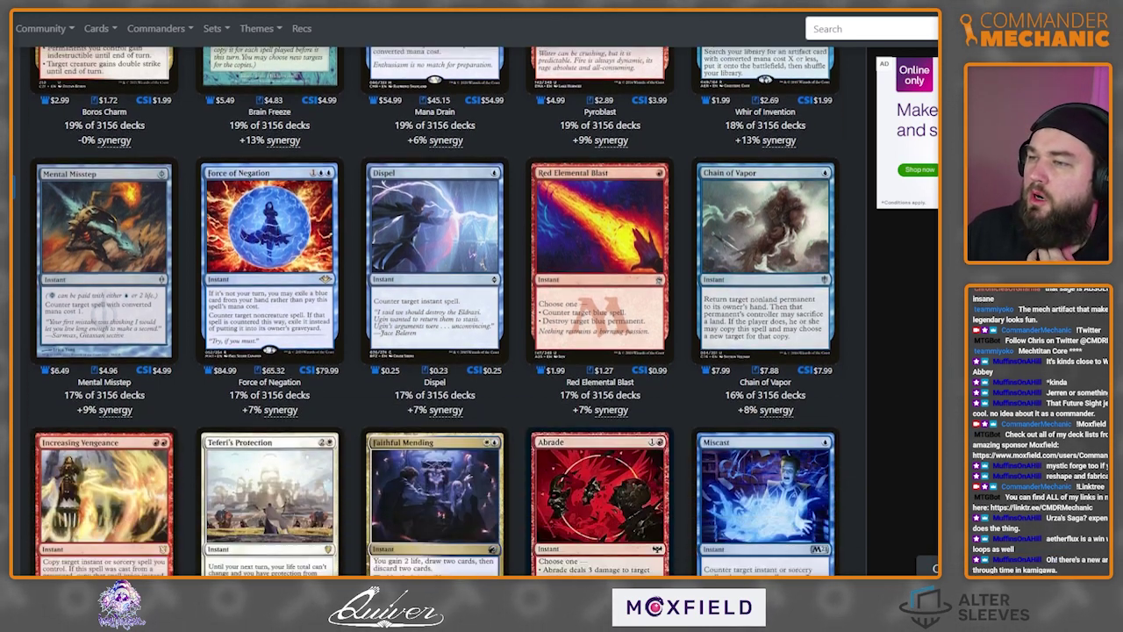
scroll(435, 311, "down", 2)
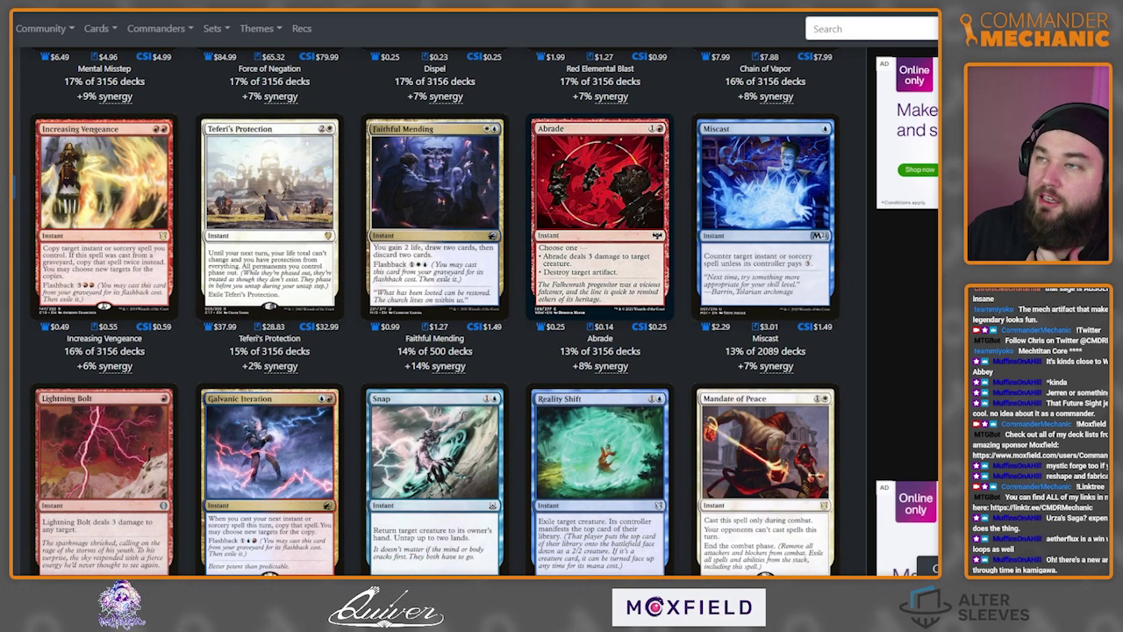
key("ctrl+Tab")
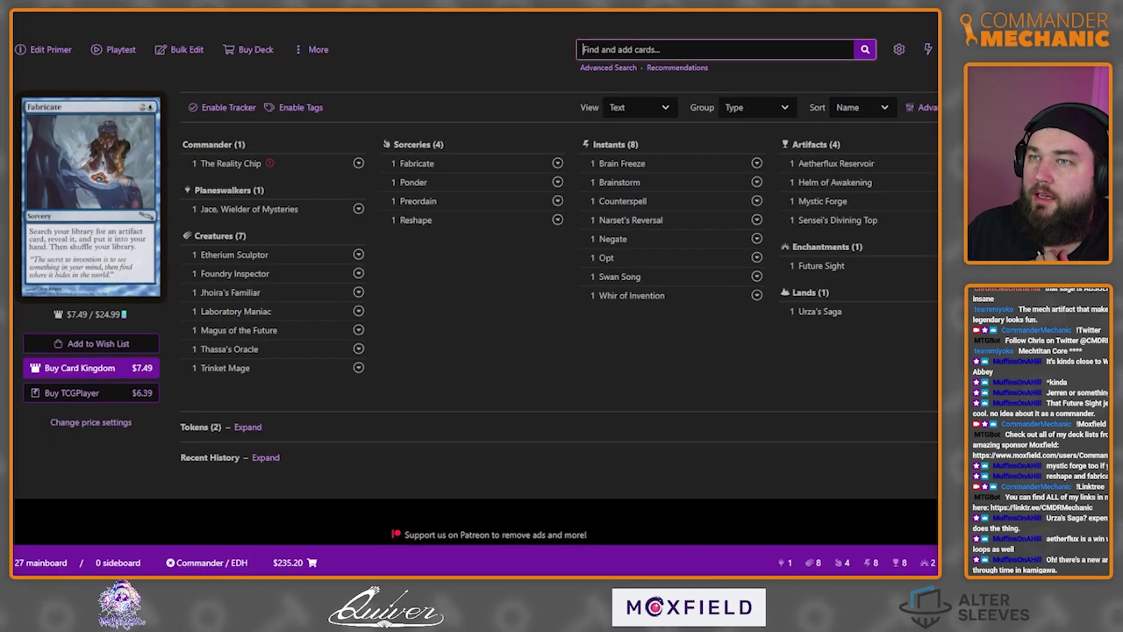
key("Escape")
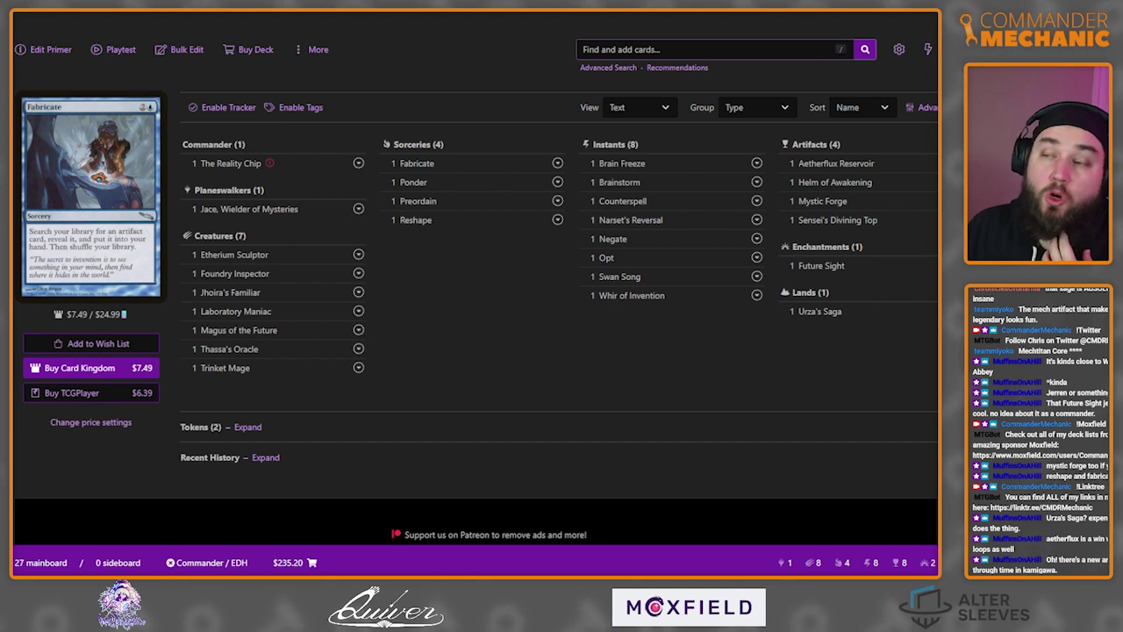
Search for "reality heist", add Reality Heist to the mainboard and return to the deck list.
type("/")
type("real")
type("ity heist")
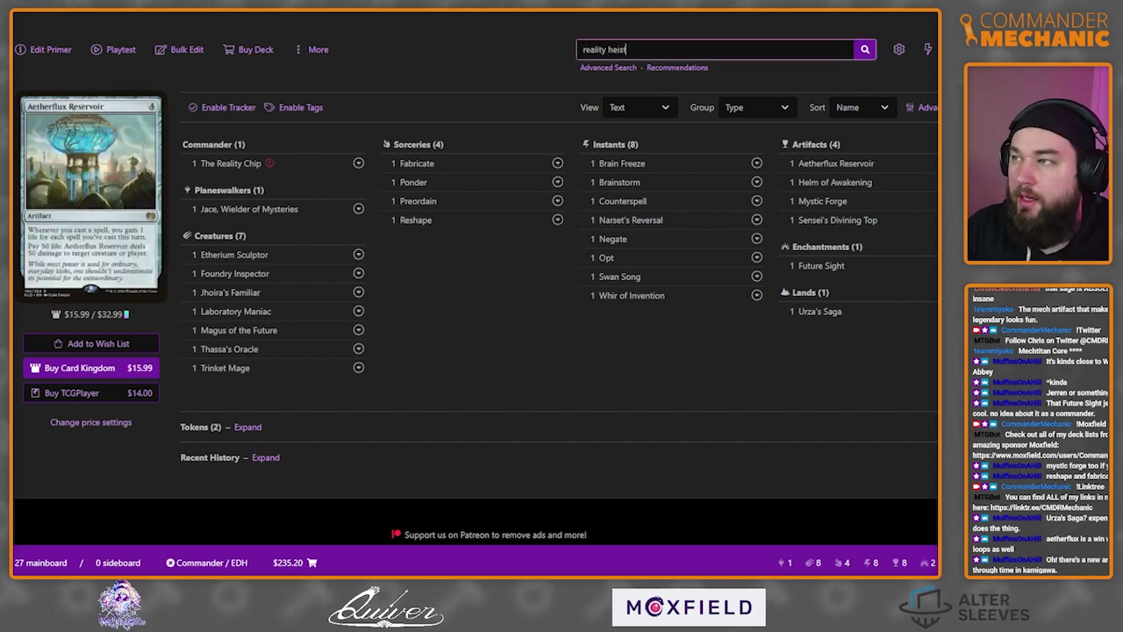
key("Return")
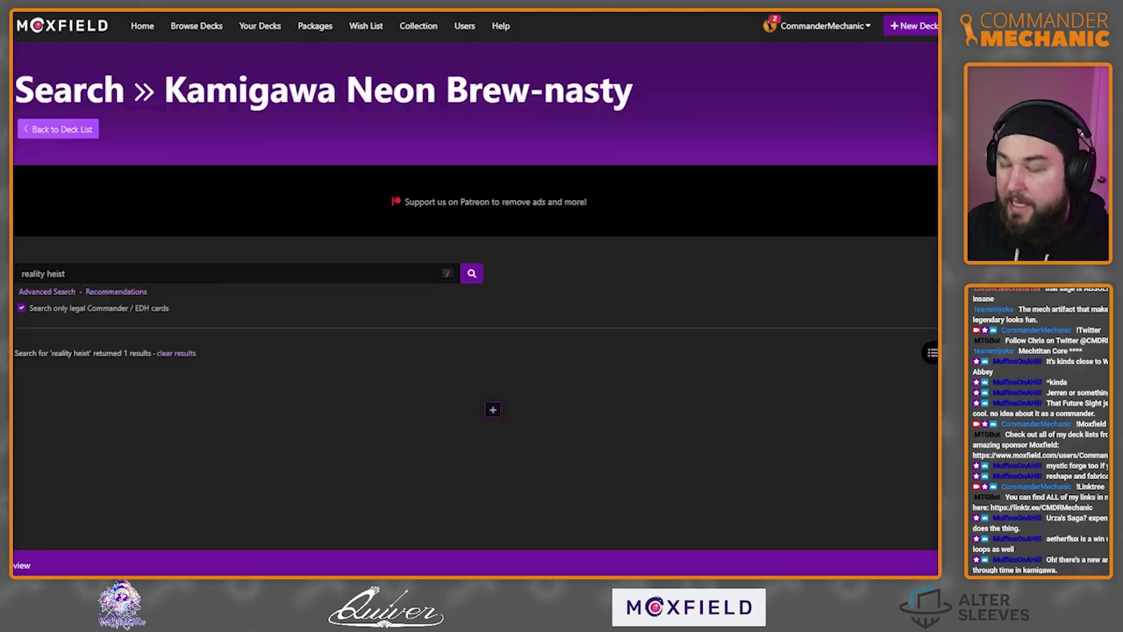
scroll(492, 407, "down", 1)
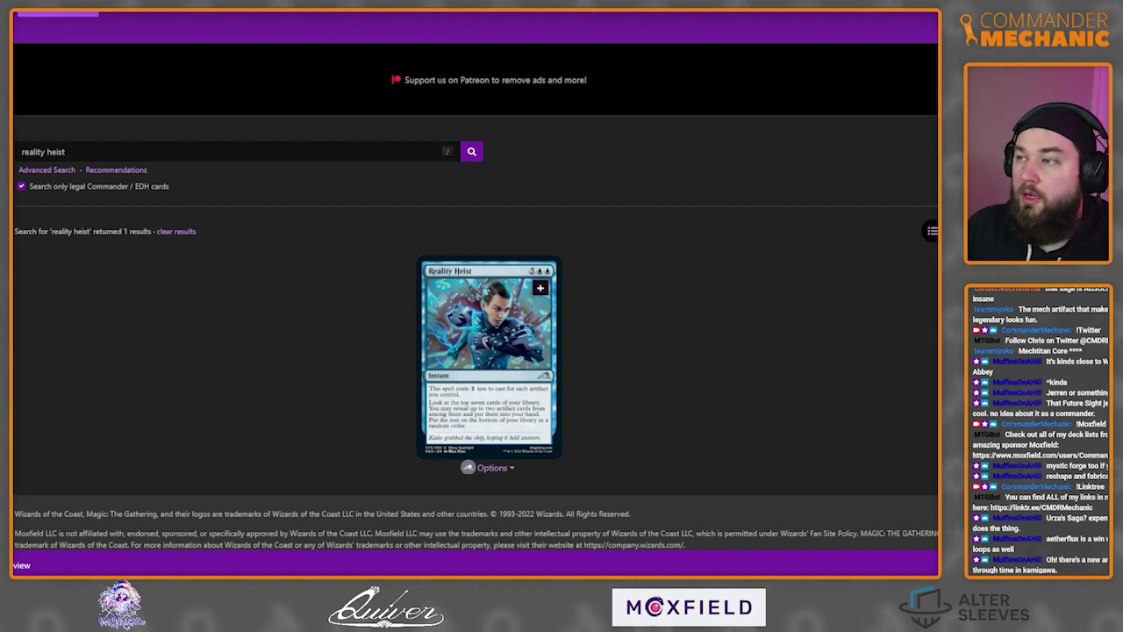
left_click(540, 287)
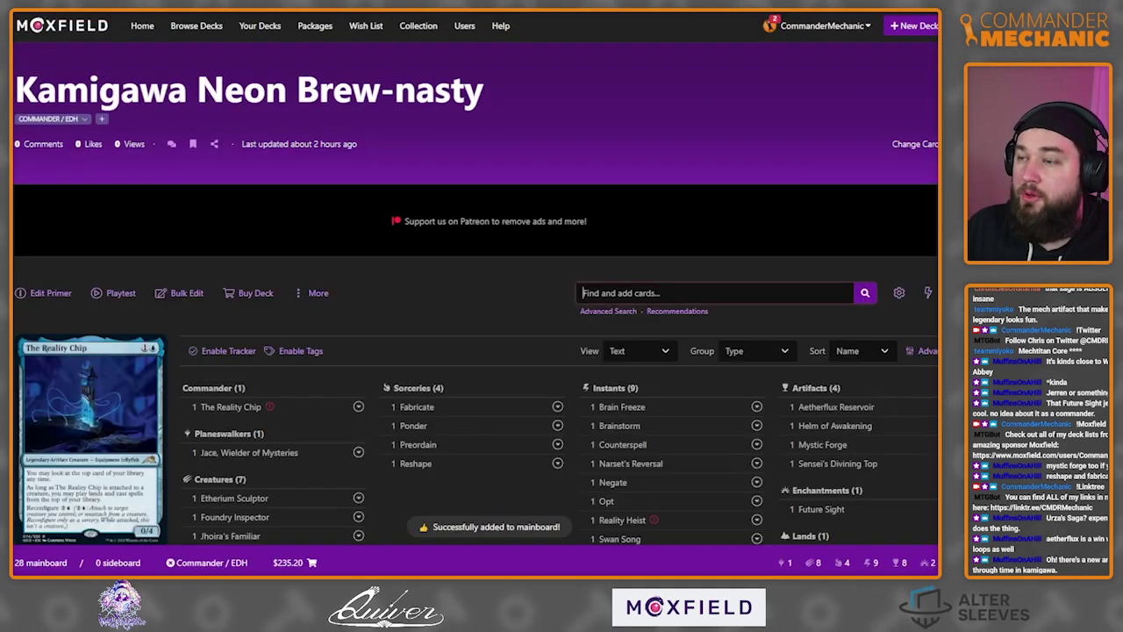
scroll(234, 376, "down", 2)
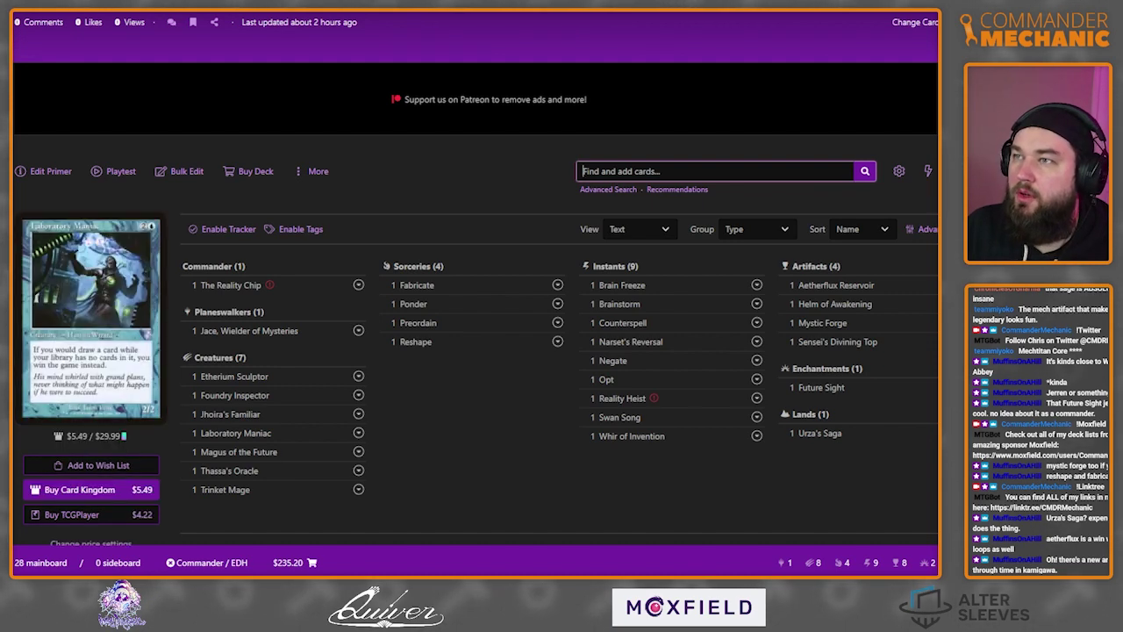
Consult the lower Instants on Elsha's EDHREC page and add Reality Shift to the Moxfield deck.
key("ctrl+Tab")
scroll(435, 307, "down", 3)
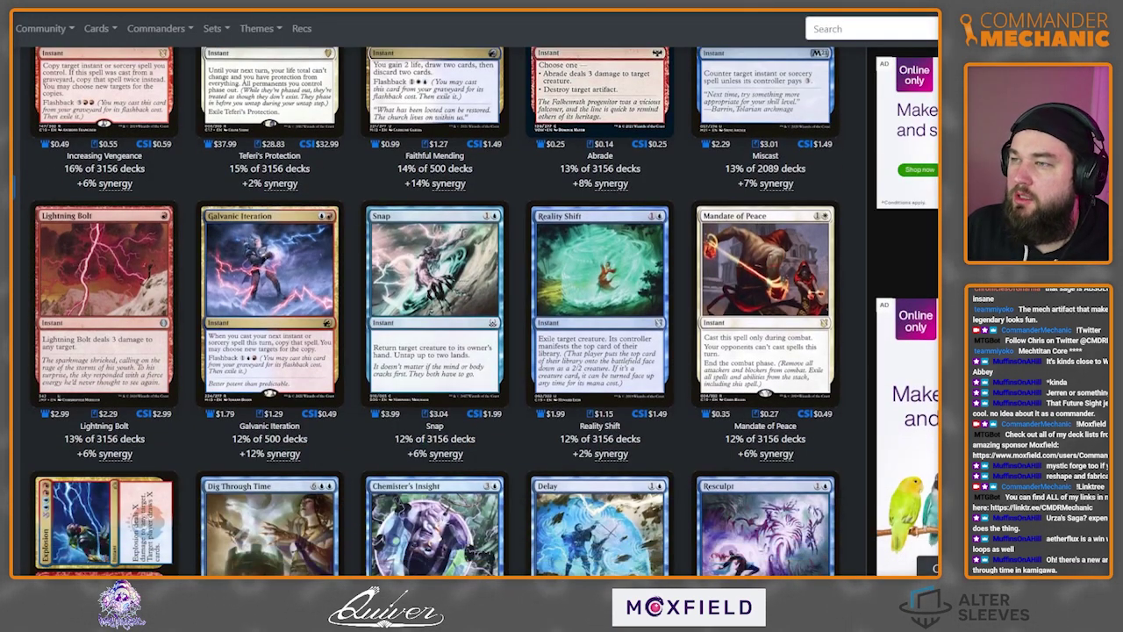
scroll(485, 311, "down", 2)
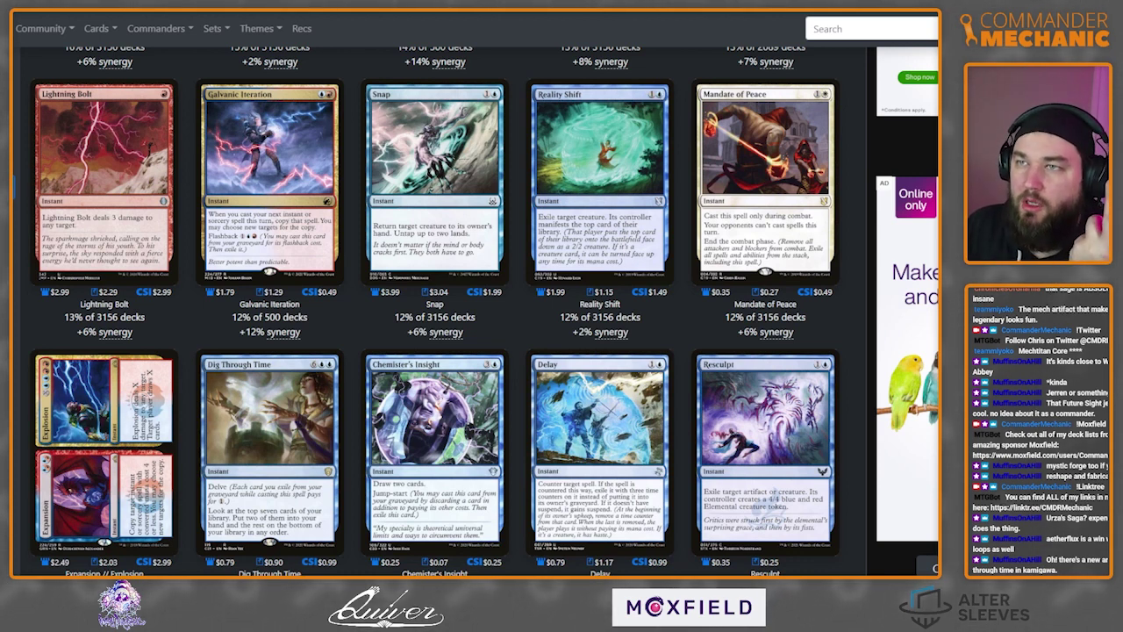
key("ctrl+Tab")
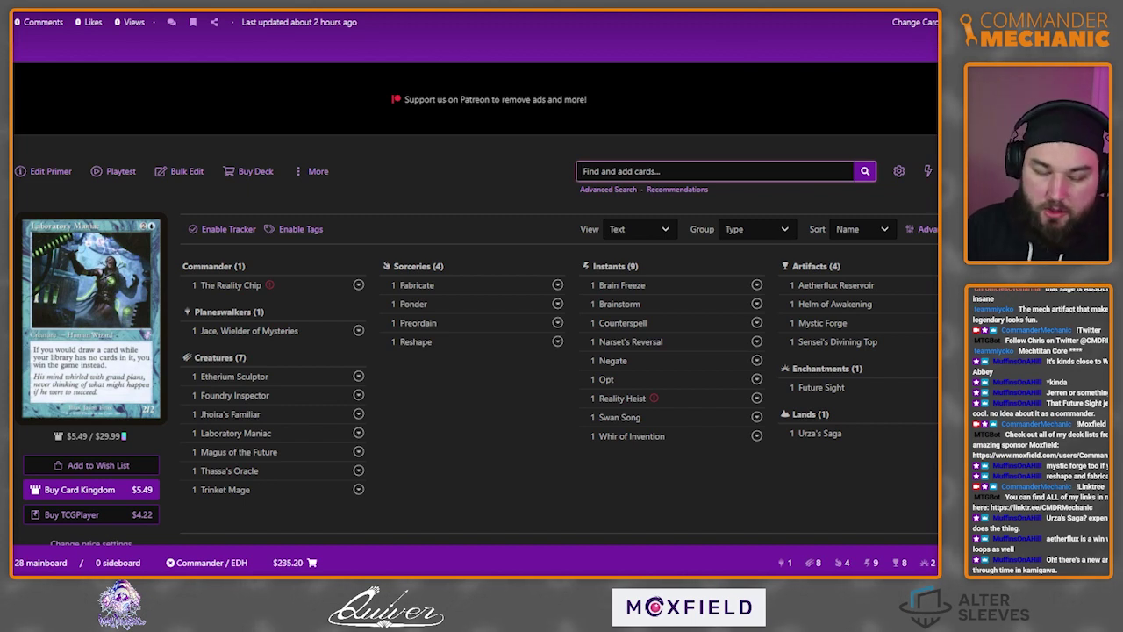
type("reality shift")
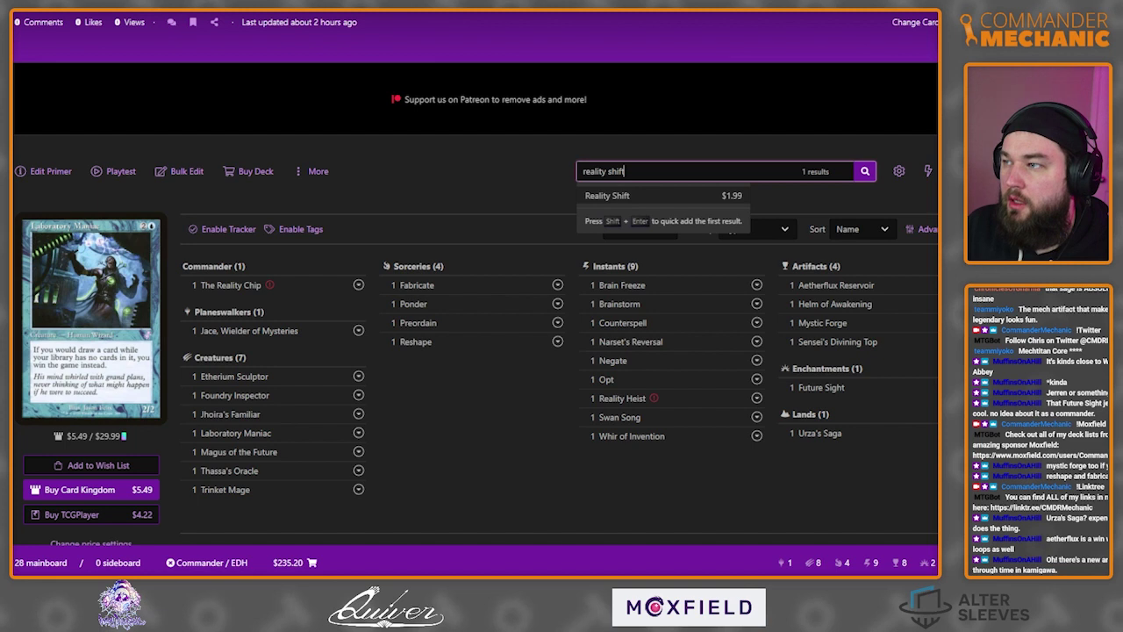
key("Return")
Add the instants Pongify and Rapid Hybridization to the deck's mainboard.
type("pongify")
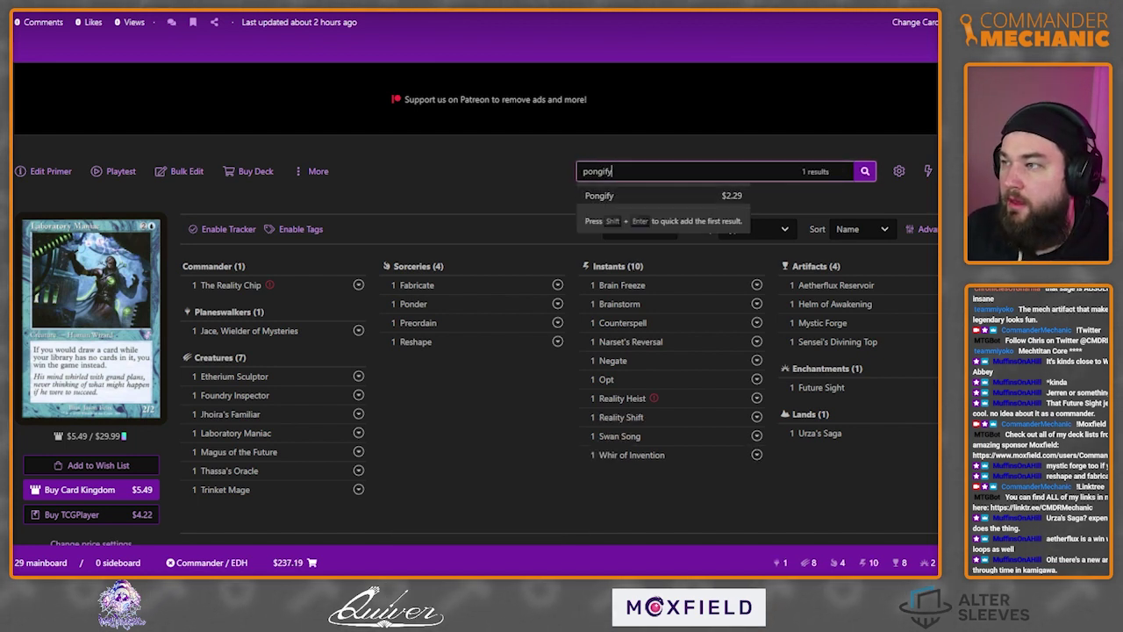
key("Return")
type("rapid")
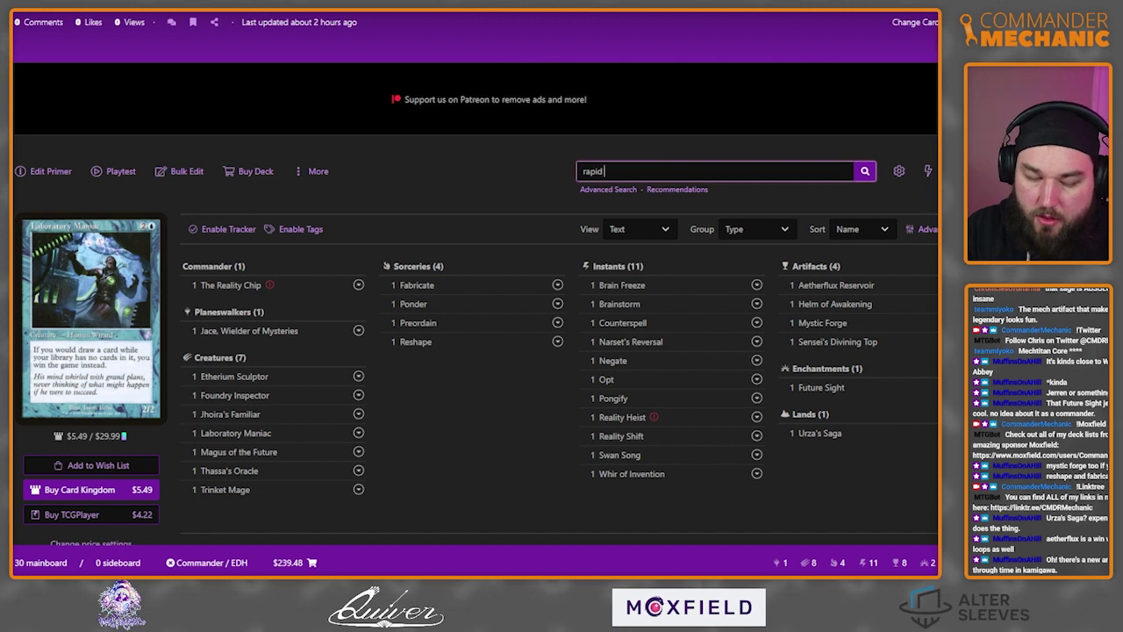
type(" hybrid")
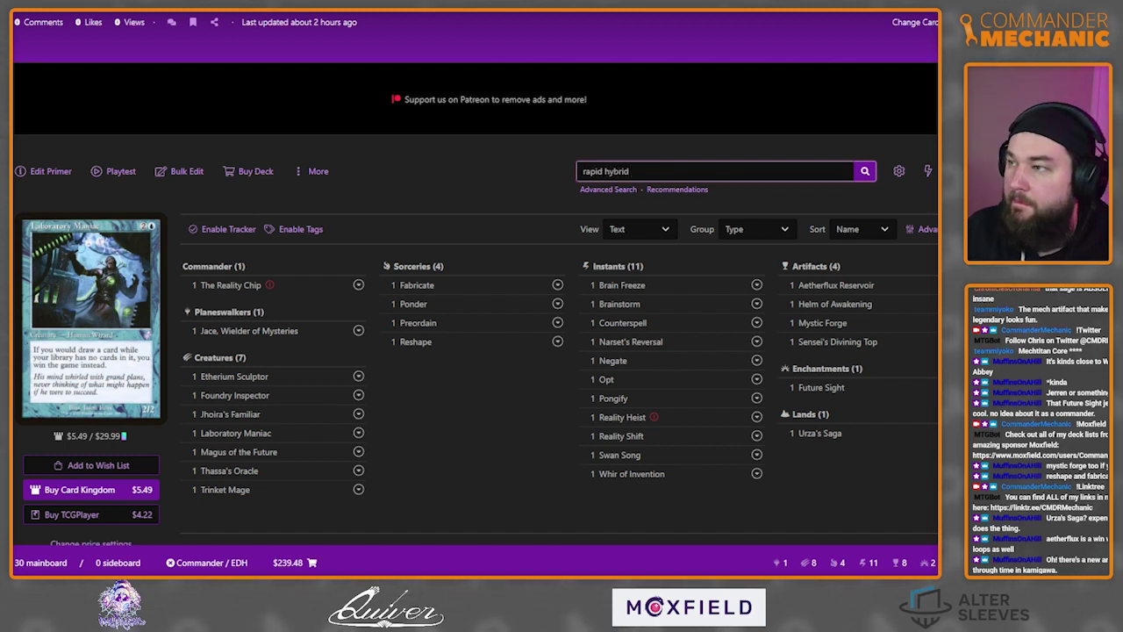
key("Return")
Add the instant Suspend to the deck's mainboard.
type("suspend")
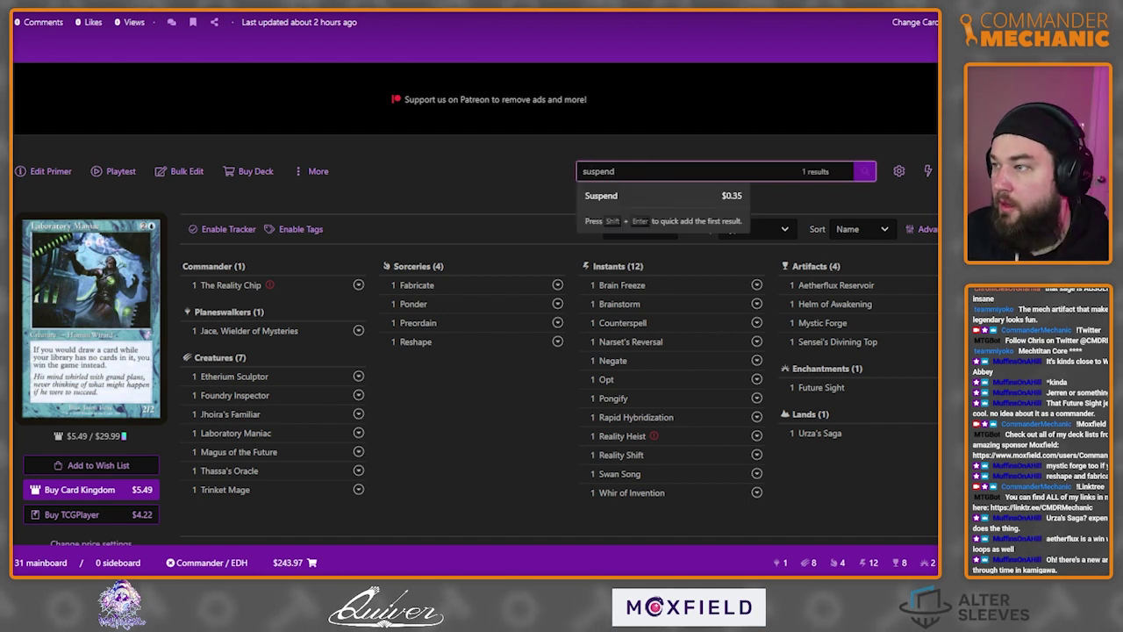
key("Return")
scroll(562, 307, "down", 2)
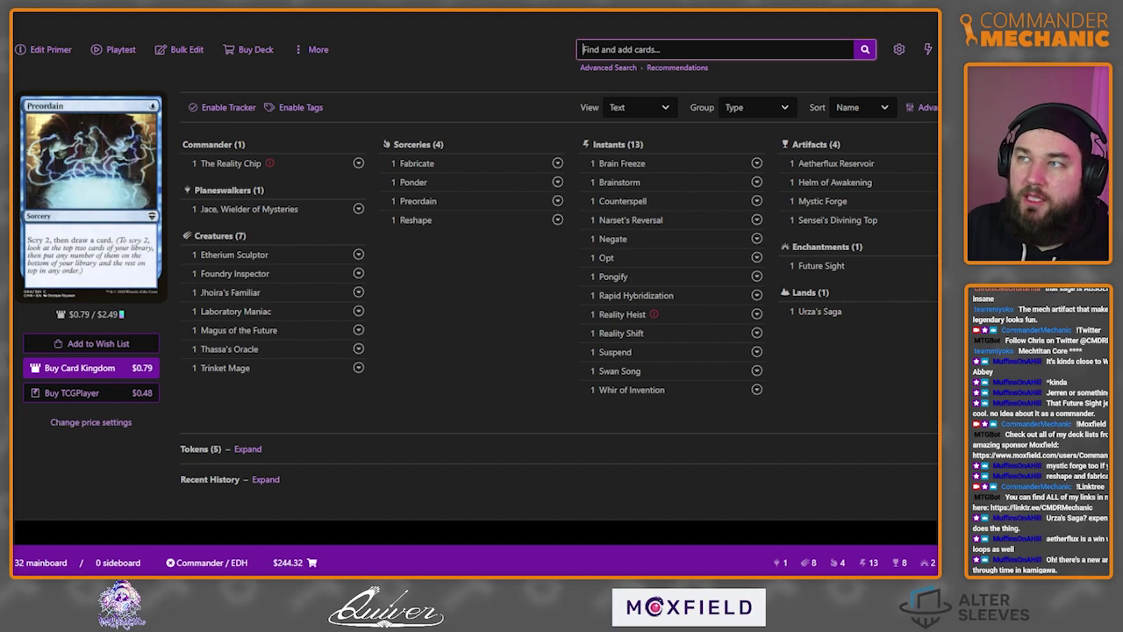
Review the Instants on Elsha's EDHREC page through to the end of the section and add Leadership Vacuum to the Moxfield deck.
key("ctrl+Tab")
scroll(486, 310, "down", 1)
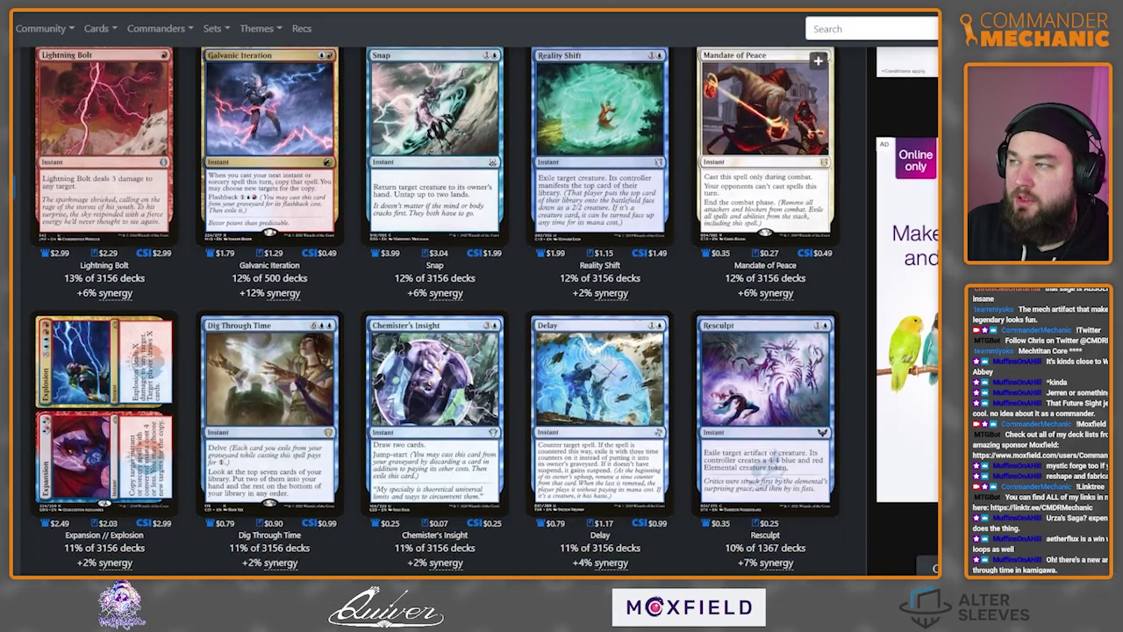
scroll(485, 311, "up", 3)
scroll(485, 311, "up", 5)
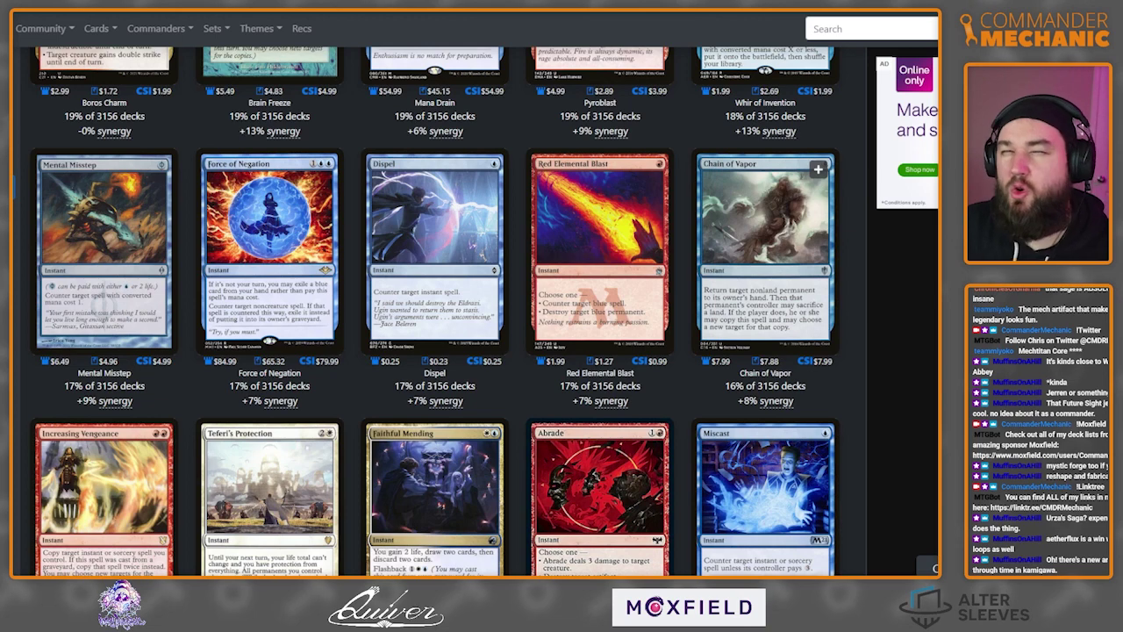
scroll(765, 255, "down", 6)
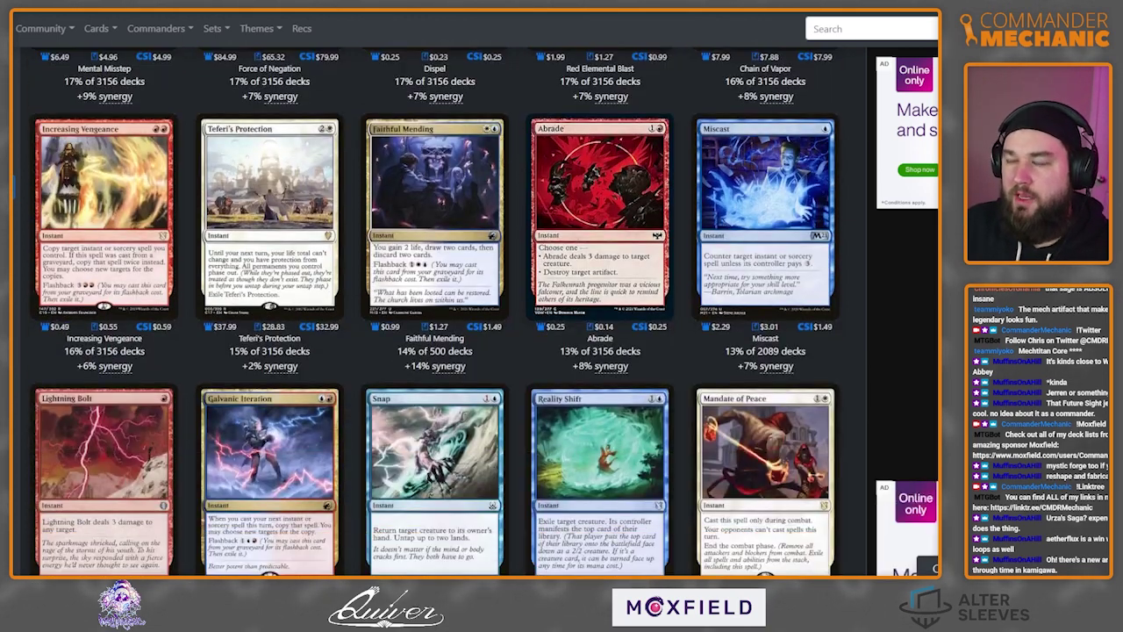
scroll(485, 311, "down", 5)
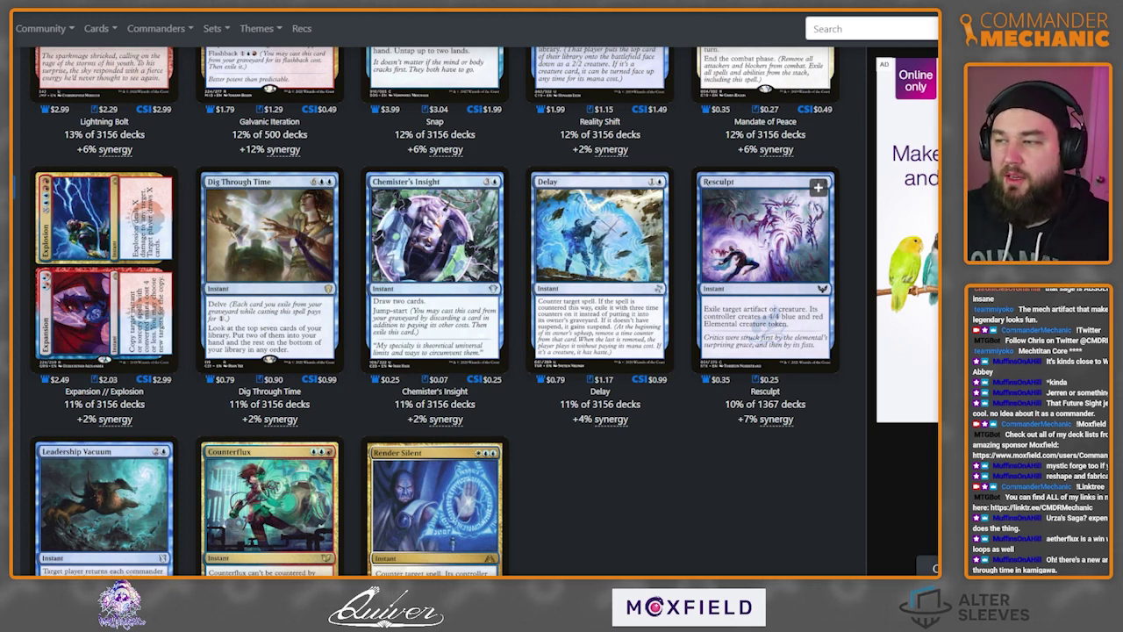
scroll(104, 351, "down", 2)
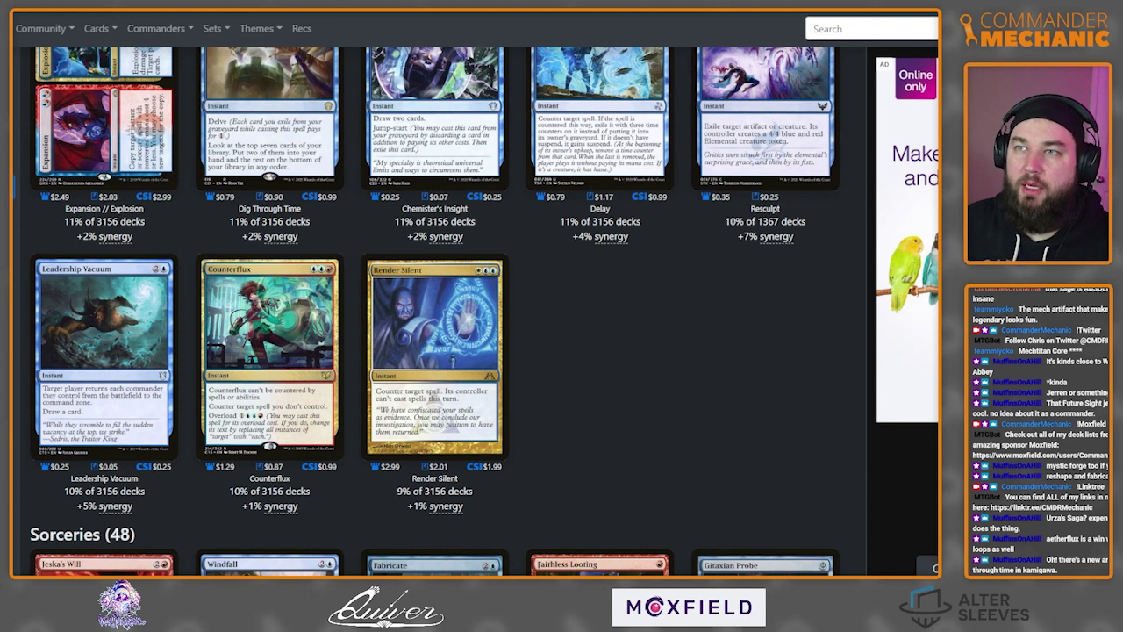
key("ctrl+Tab")
type("leadership vacuum")
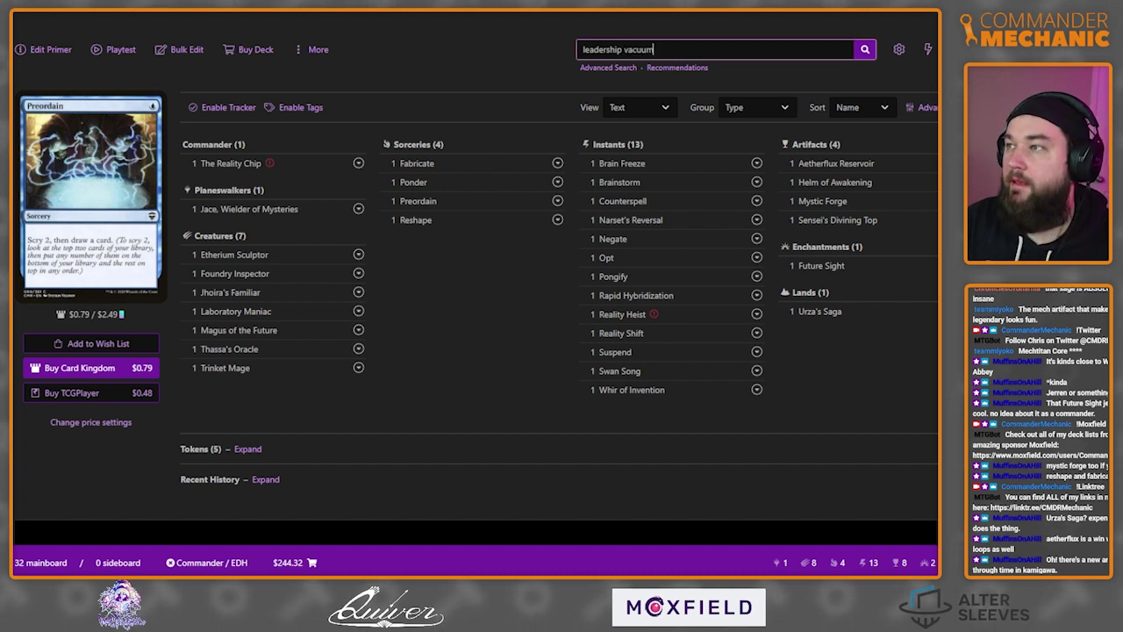
key("Return")
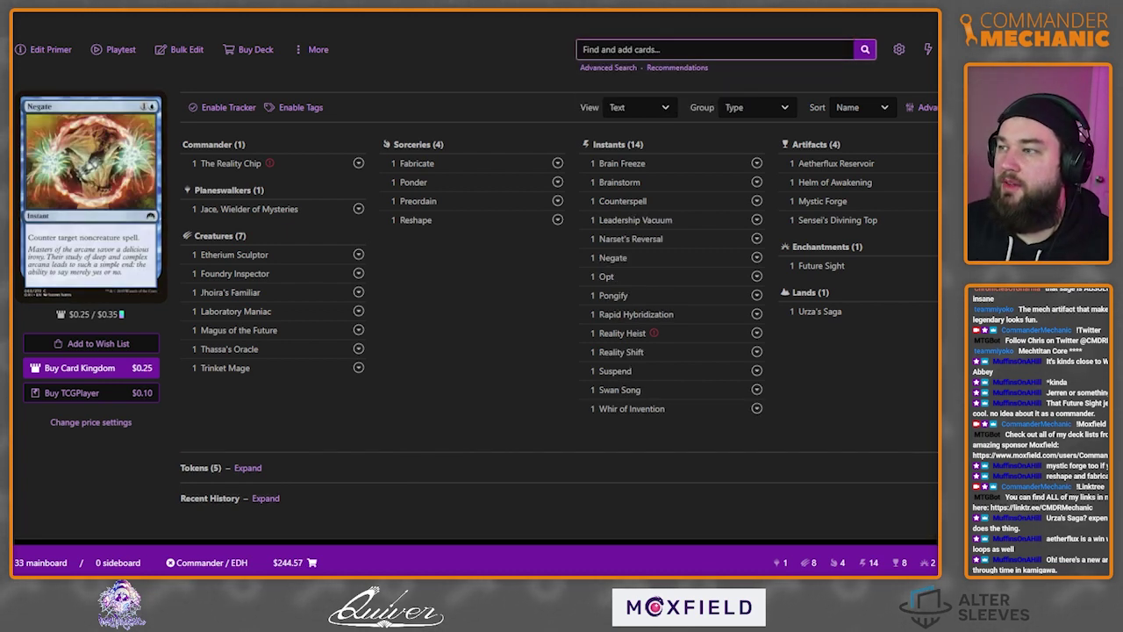
Consult the start of the Sorceries on Elsha's EDHREC page and add Windfall to the Moxfield deck.
key("ctrl+Tab")
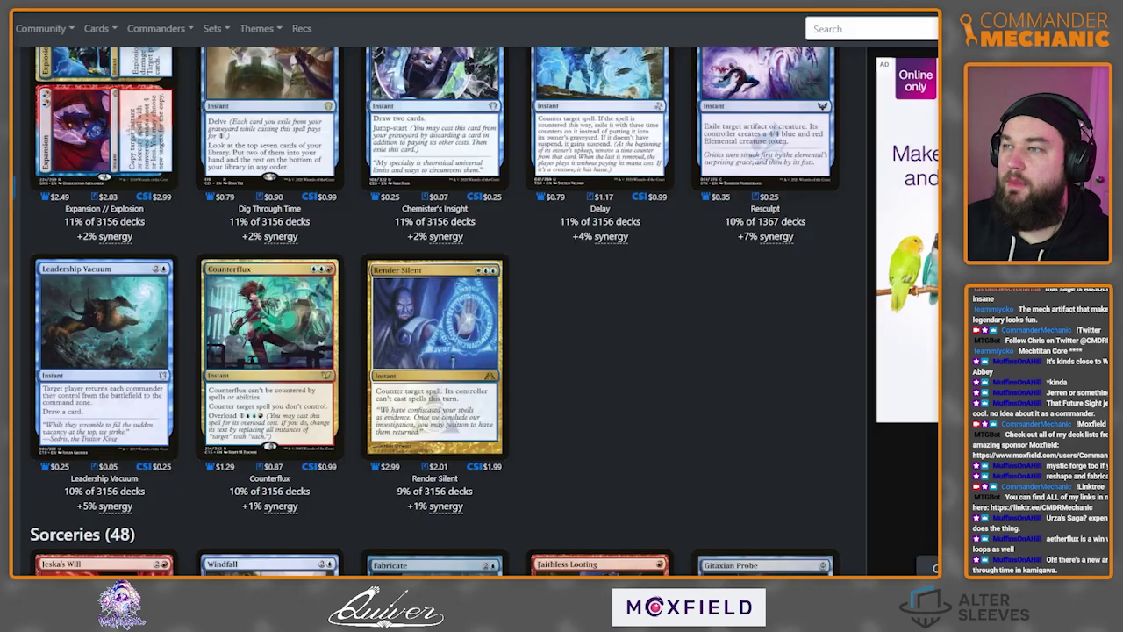
scroll(438, 307, "down", 5)
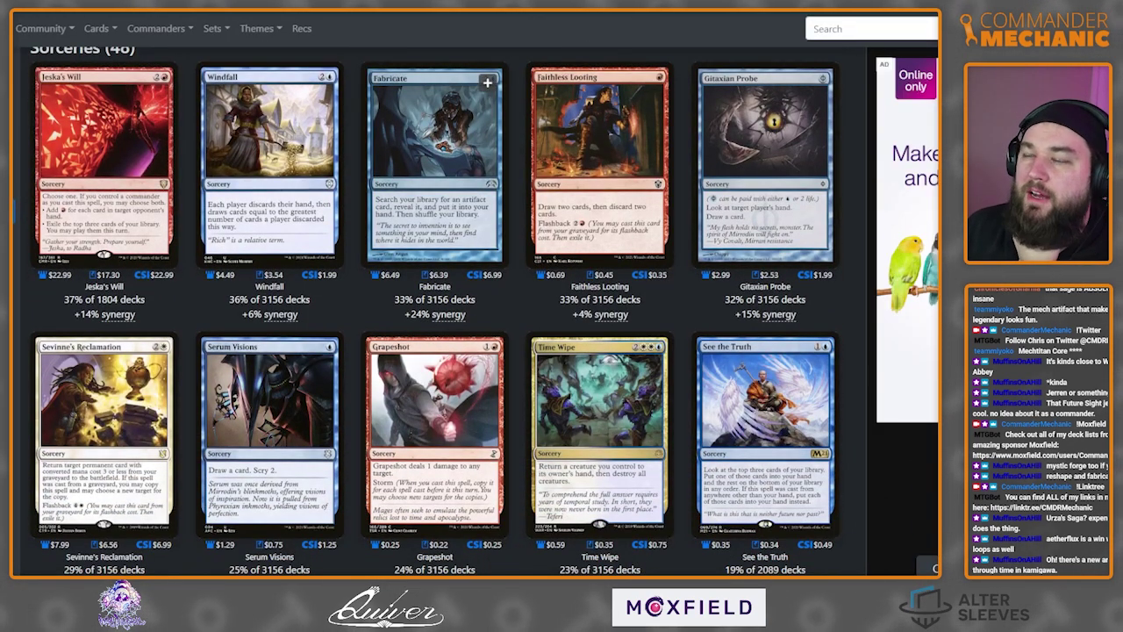
key("ctrl+Tab")
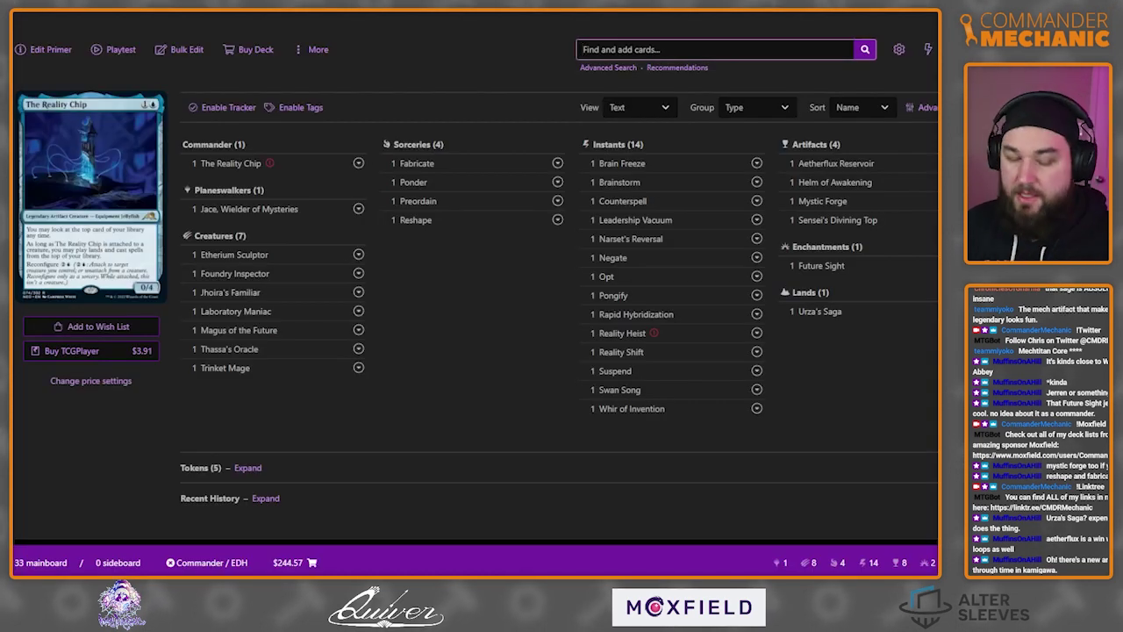
type("windfall")
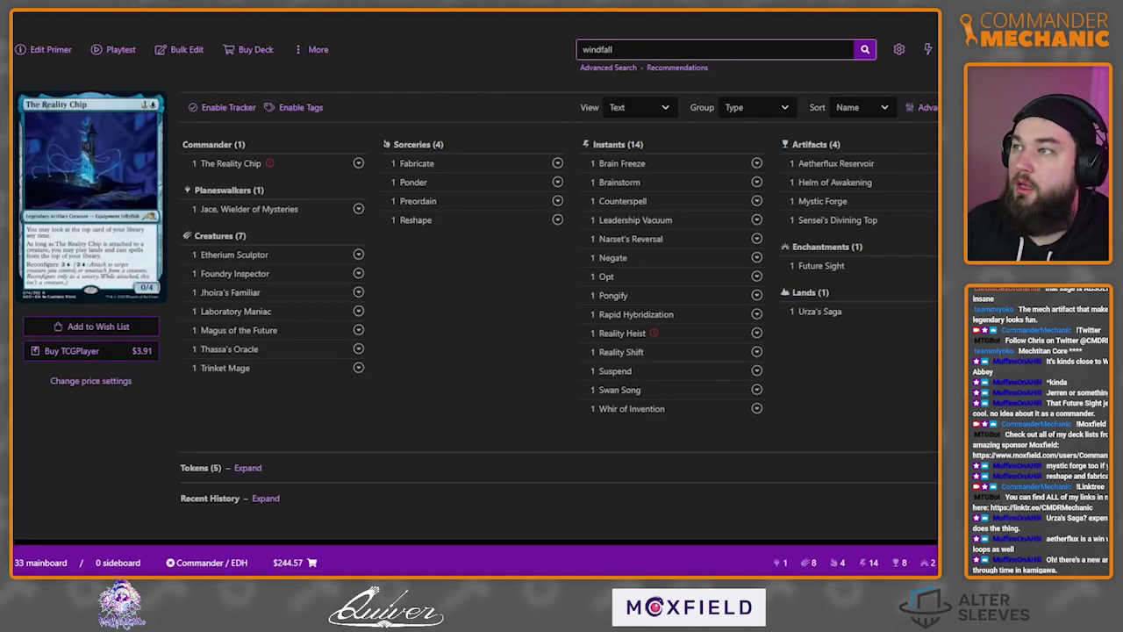
key("Return")
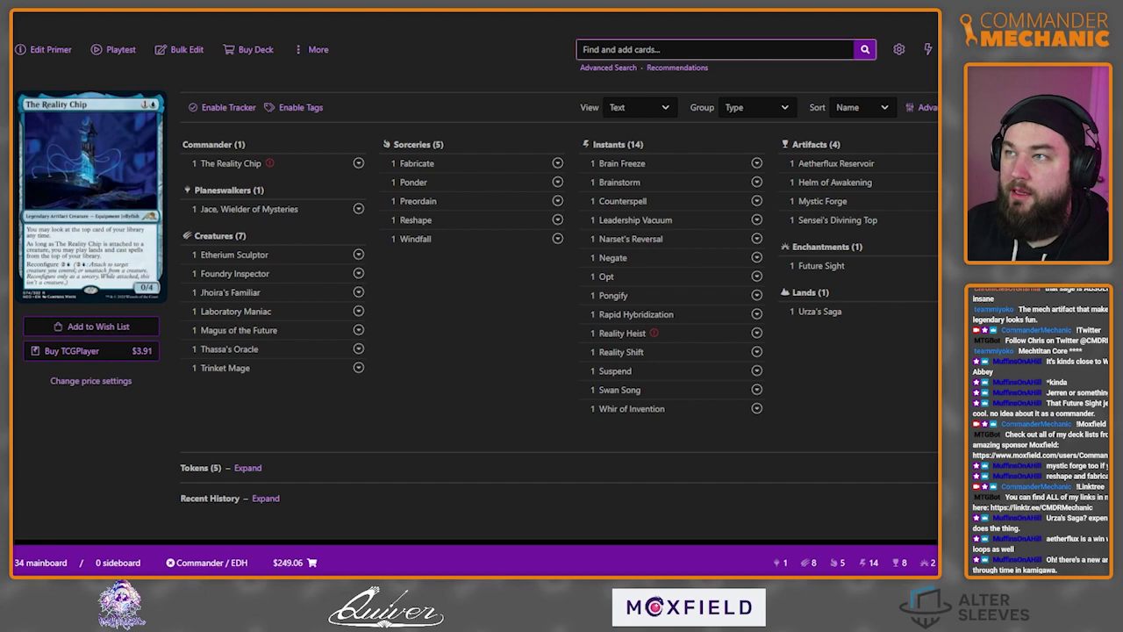
Look over the first two rows of Sorceries on Elsha's EDHREC page and add Serum Visions to the Moxfield deck.
key("ctrl+Tab")
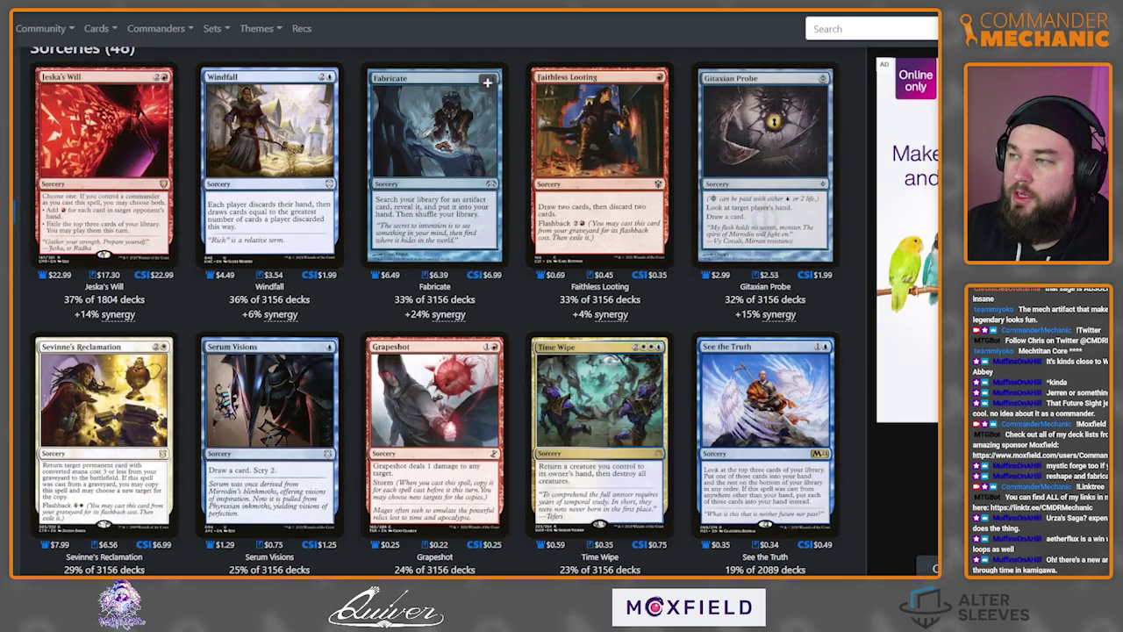
scroll(488, 353, "down", 1)
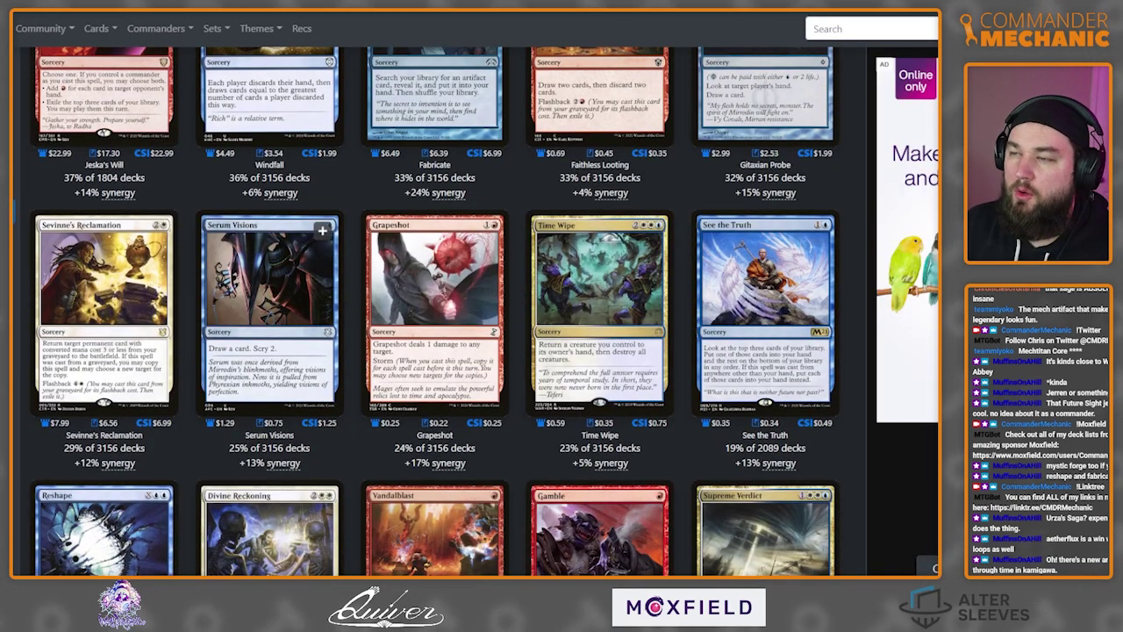
scroll(435, 311, "up", 1)
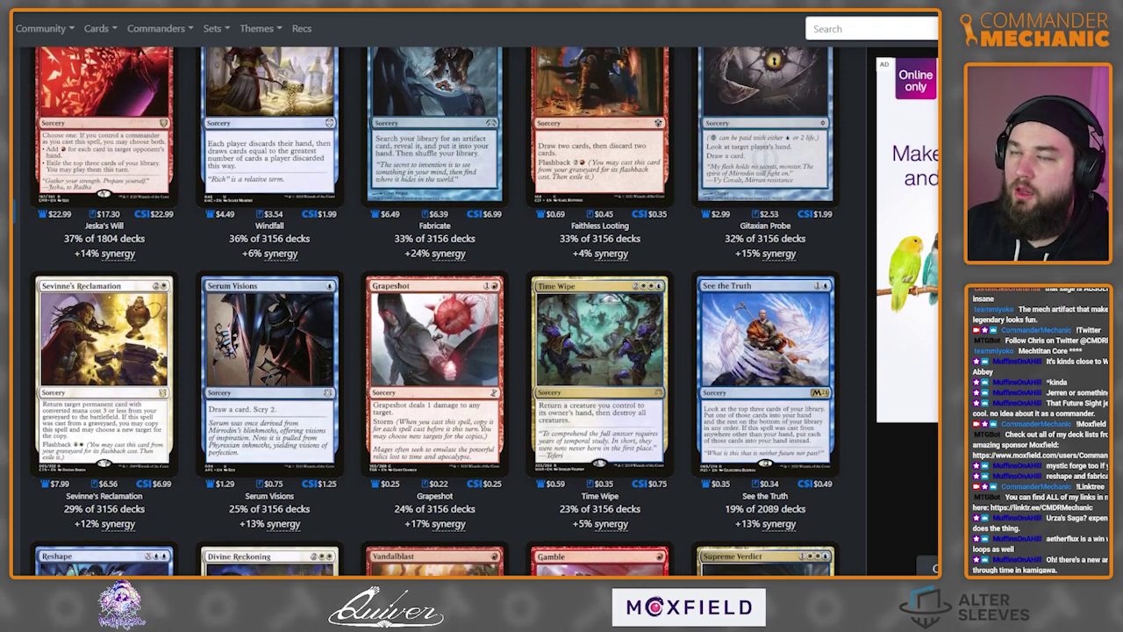
key("ctrl+Tab")
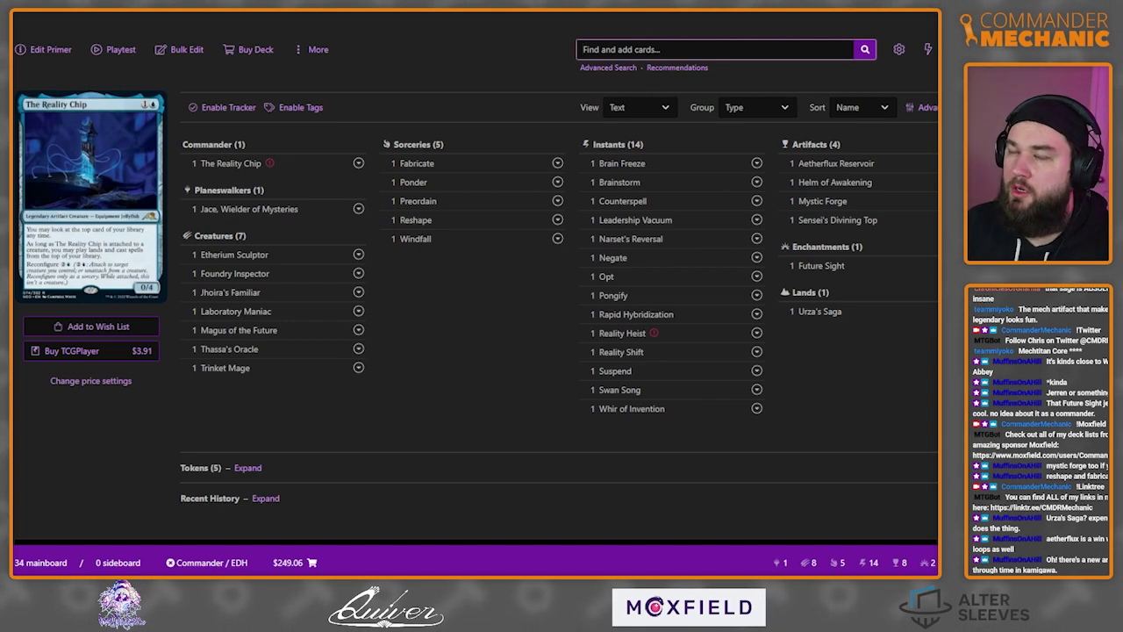
type("serum vision")
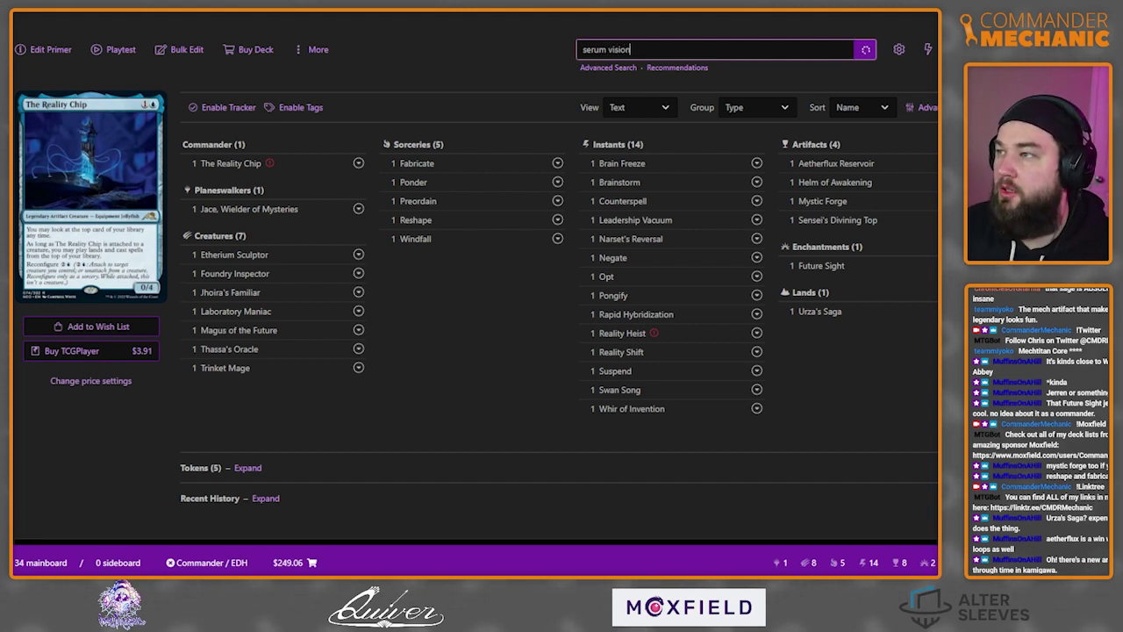
type("s")
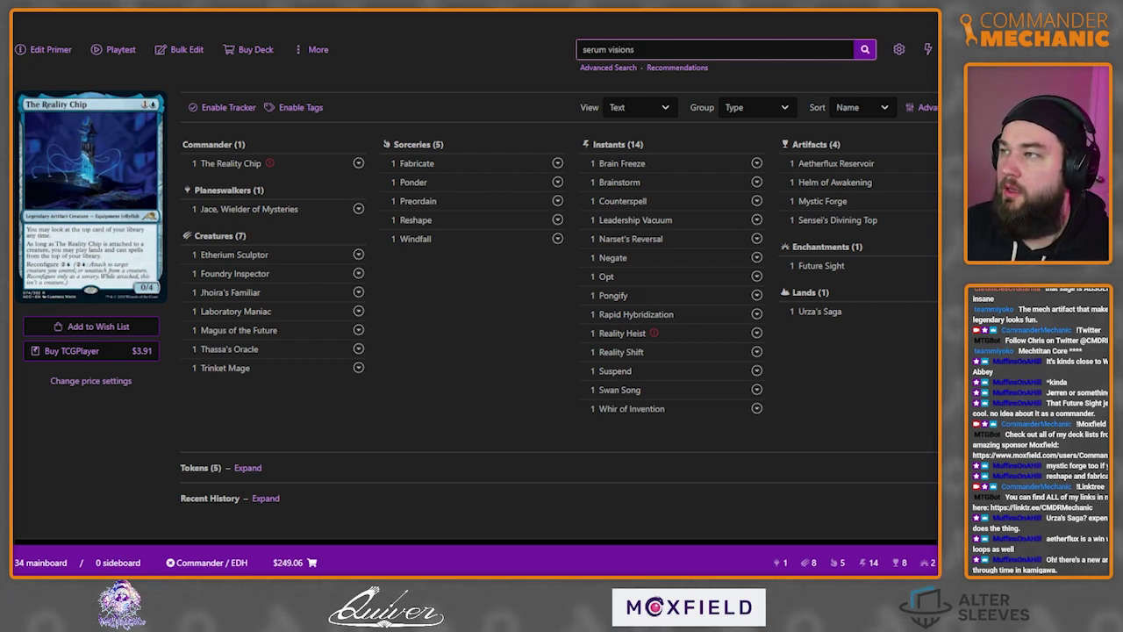
key("Return")
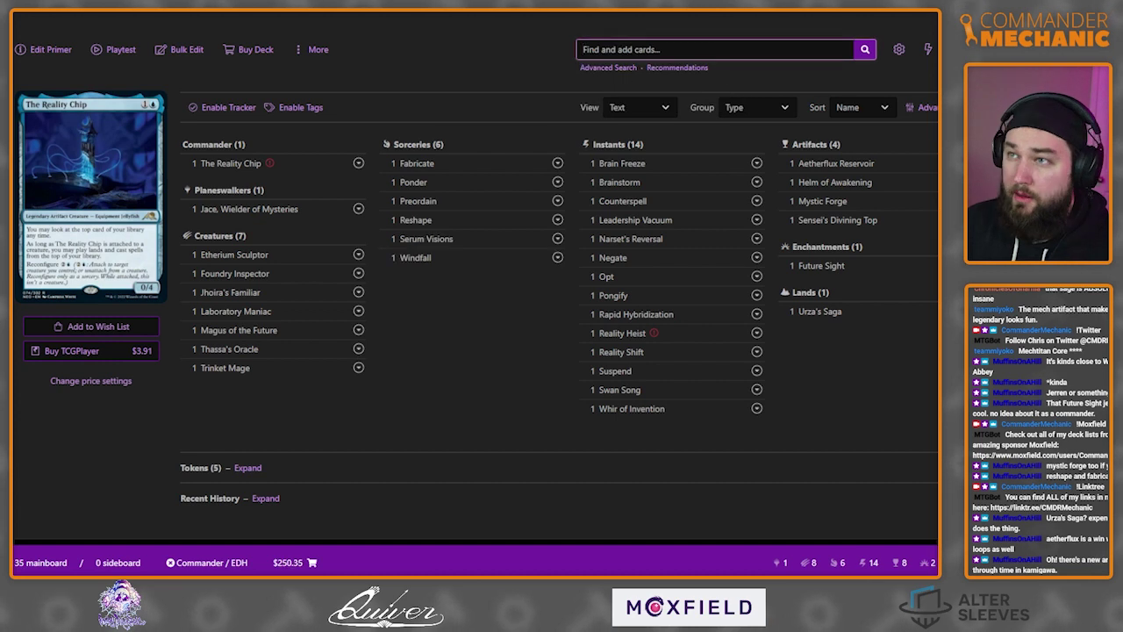
Check the second row of Sorceries on Elsha's EDHREC page and add See the Truth to the Moxfield deck.
key("ctrl+Tab")
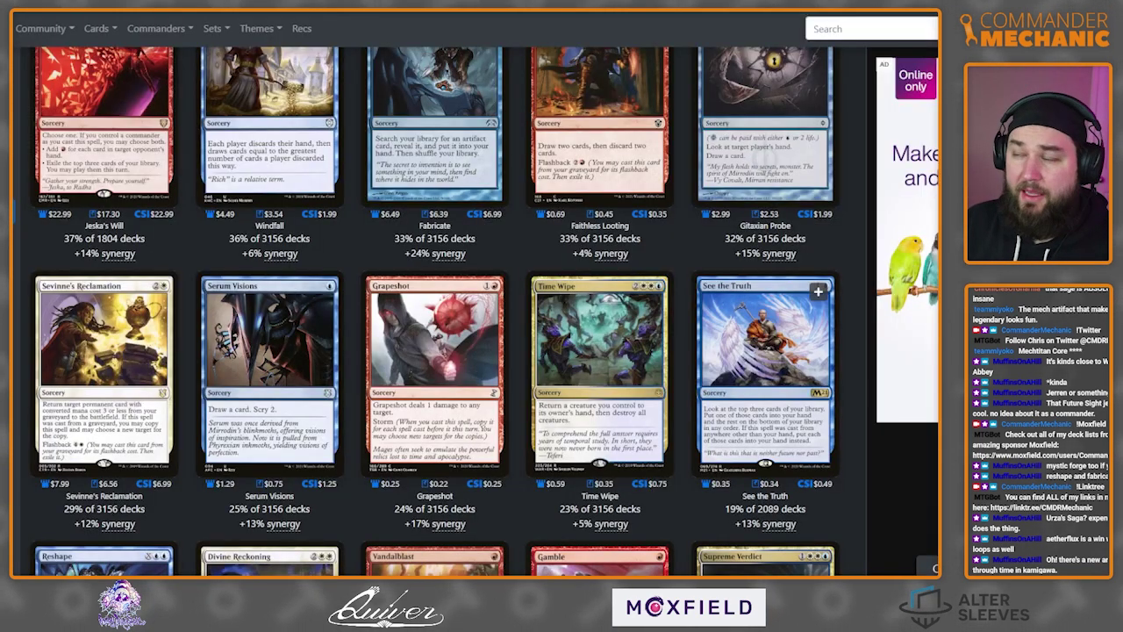
scroll(507, 311, "down", 1)
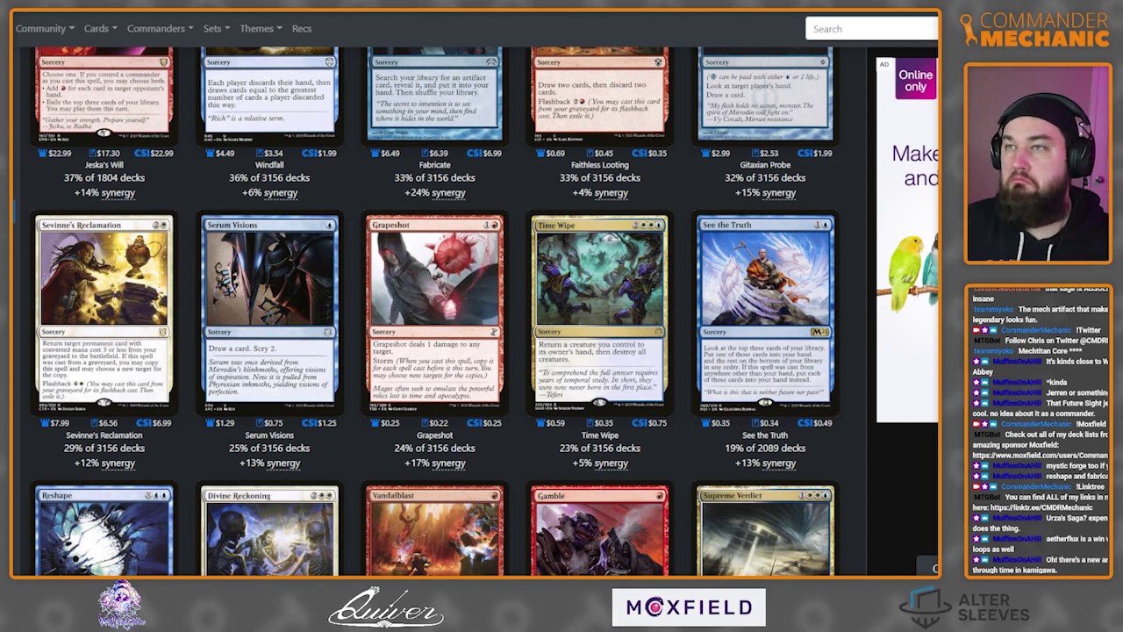
key("alt+Tab")
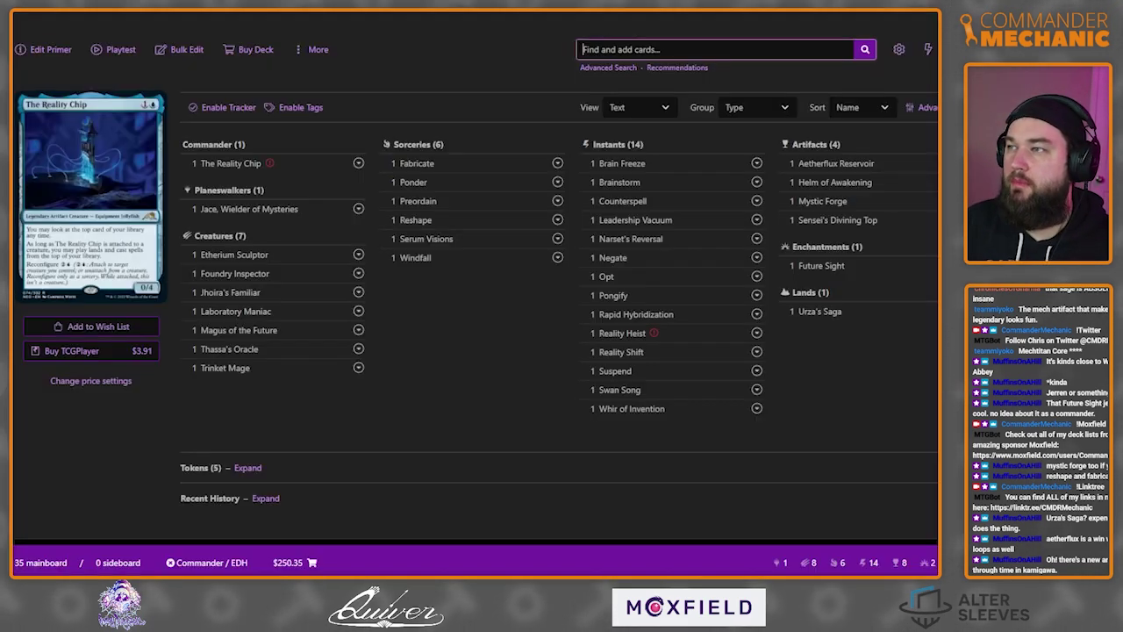
type("see the truth")
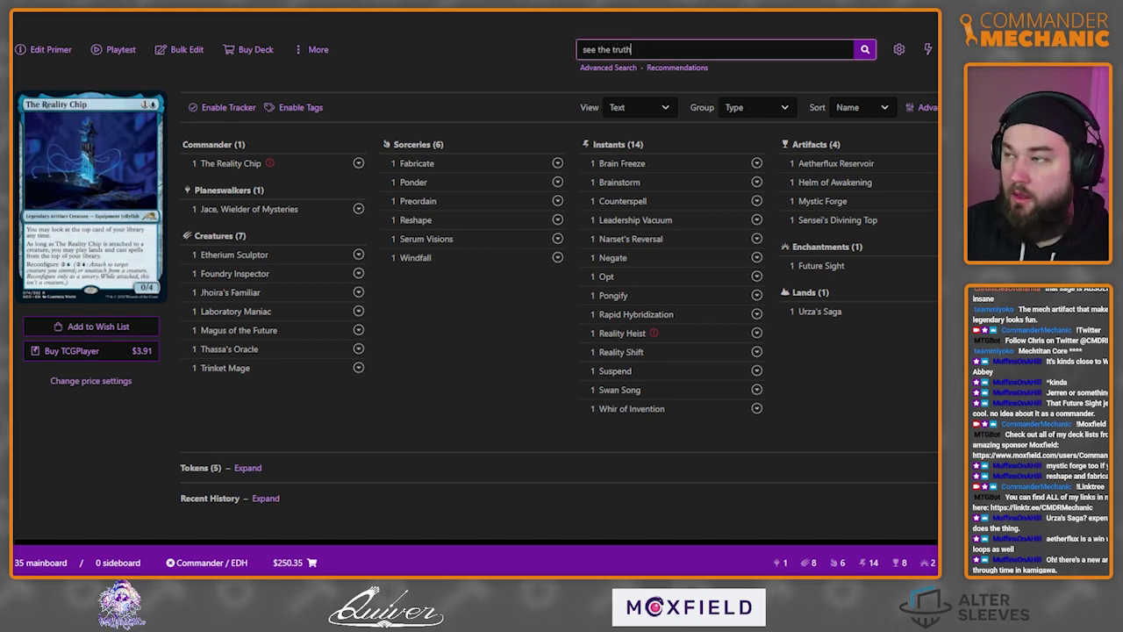
key("Return")
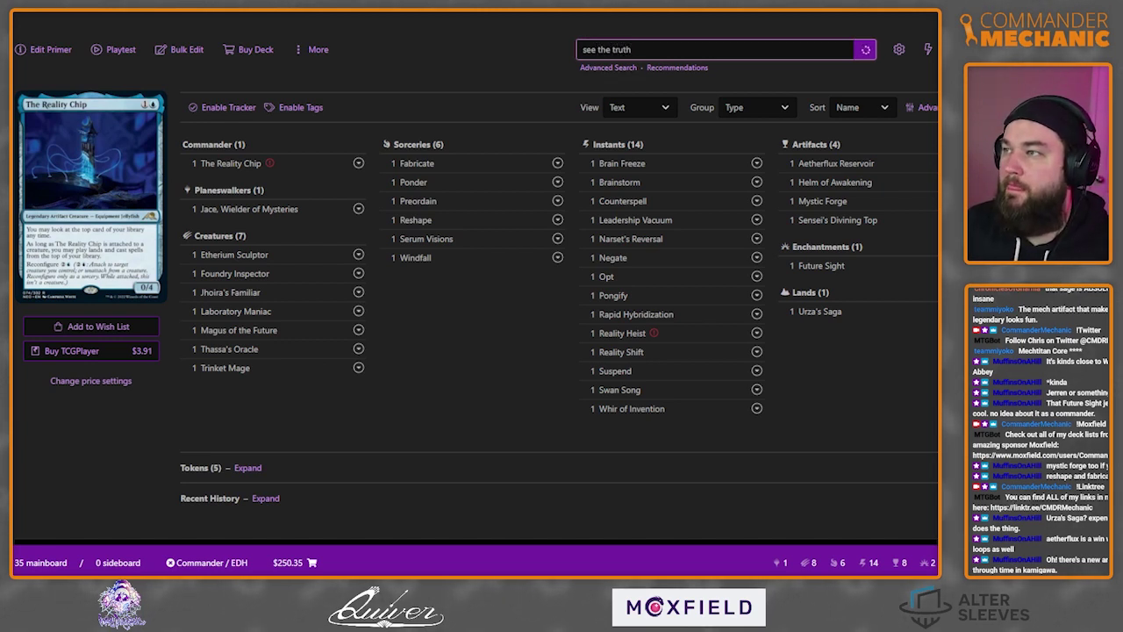
key("Return")
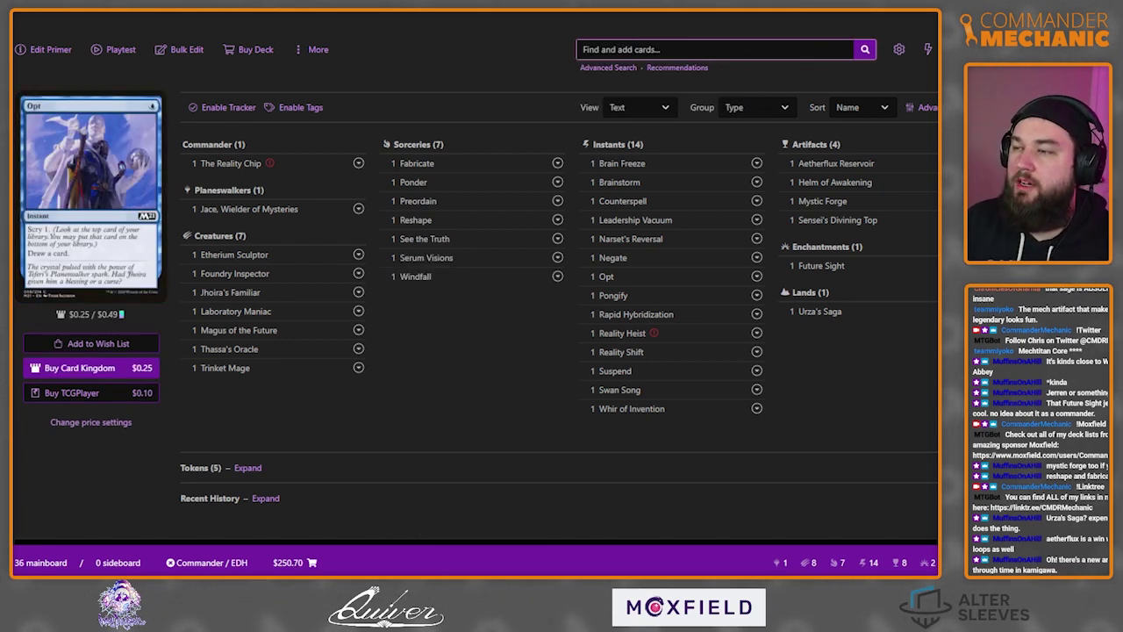
Review the Sorceries from Reshape through Rite of Flame on Elsha's EDHREC page and add Echo of Eons to the Moxfield deck.
key("ctrl+Tab")
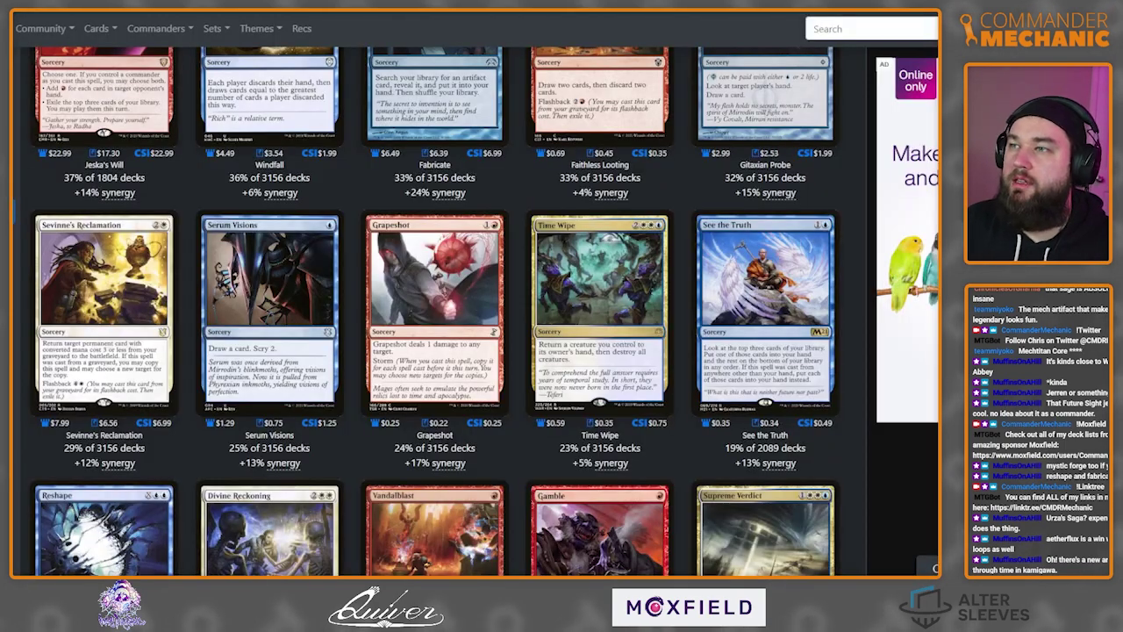
scroll(439, 308, "down", 5)
scroll(156, 75, "down", 1)
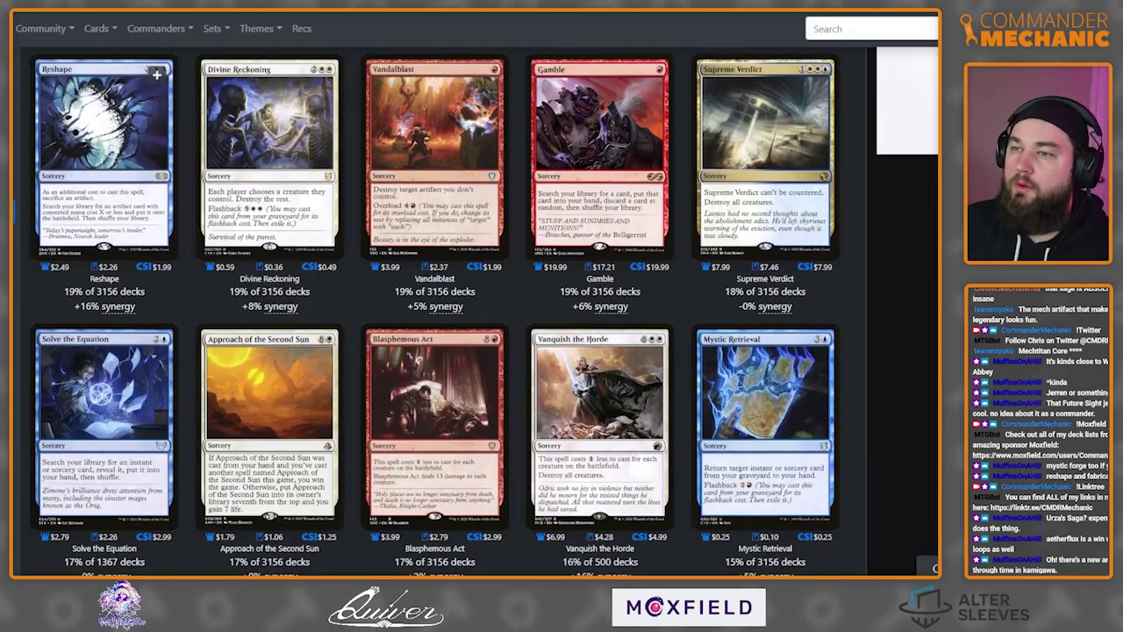
scroll(156, 282, "down", 1)
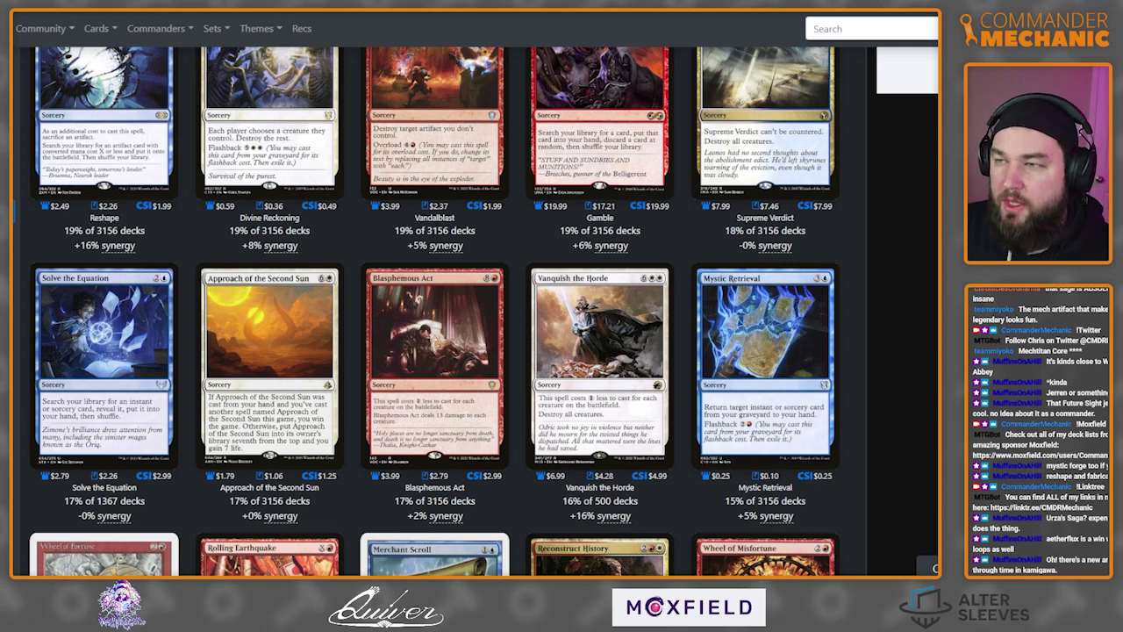
scroll(600, 263, "down", 2)
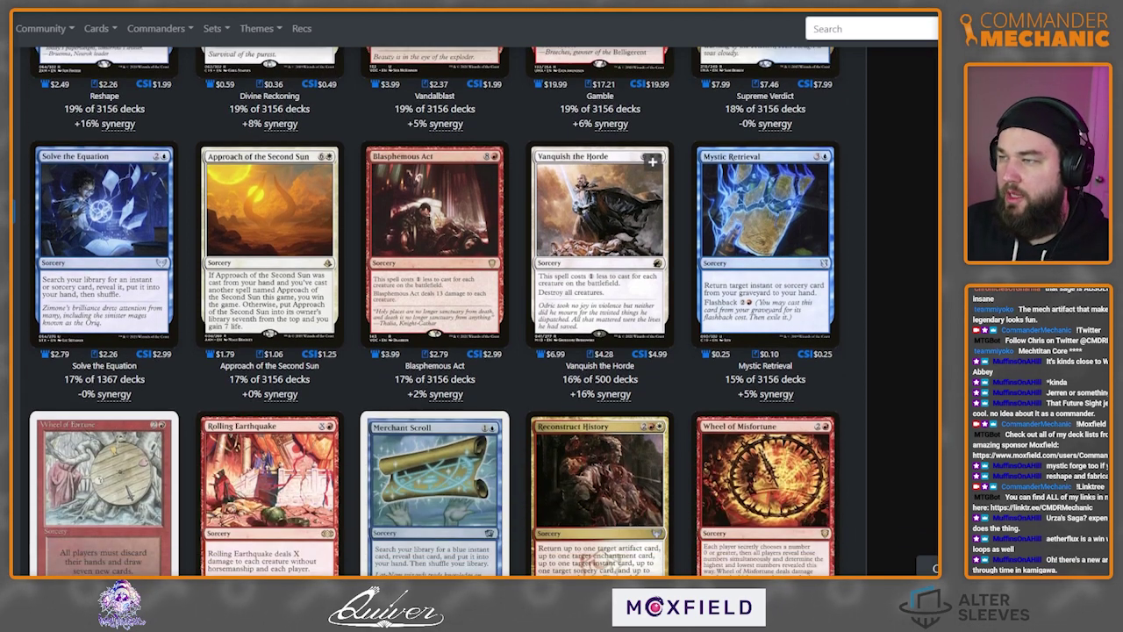
scroll(600, 246, "down", 3)
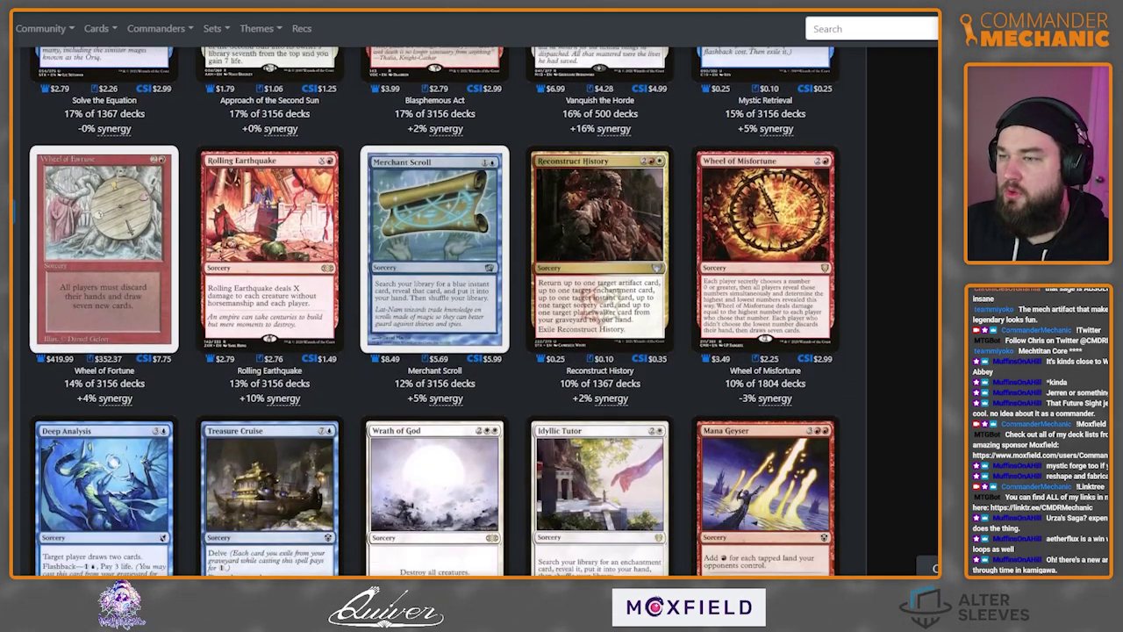
scroll(435, 311, "down", 2)
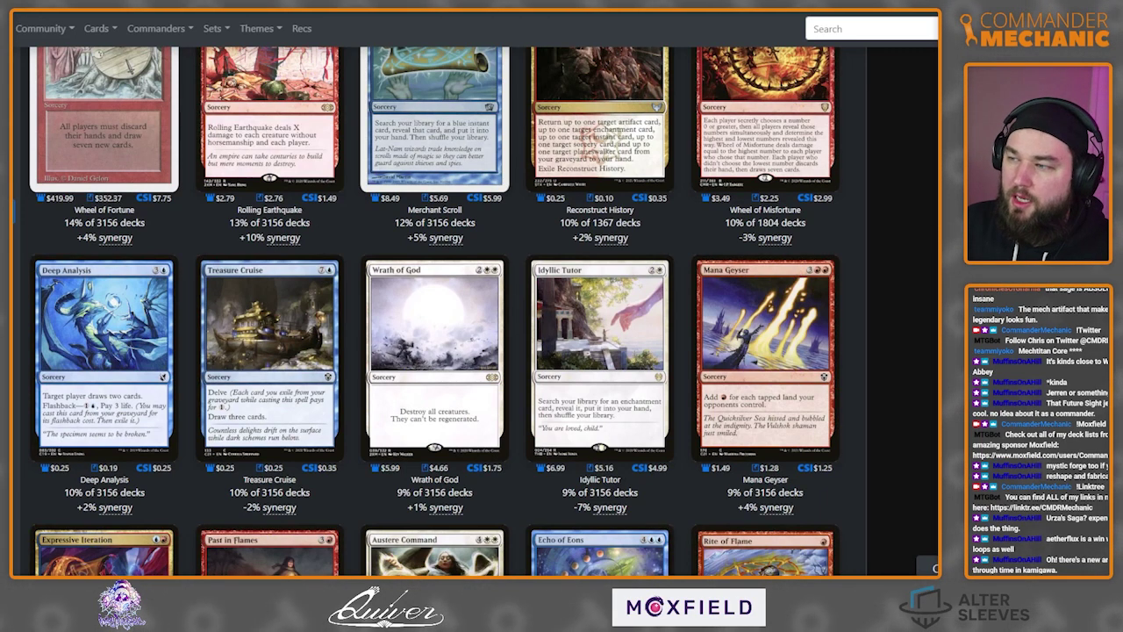
scroll(434, 312, "down", 2)
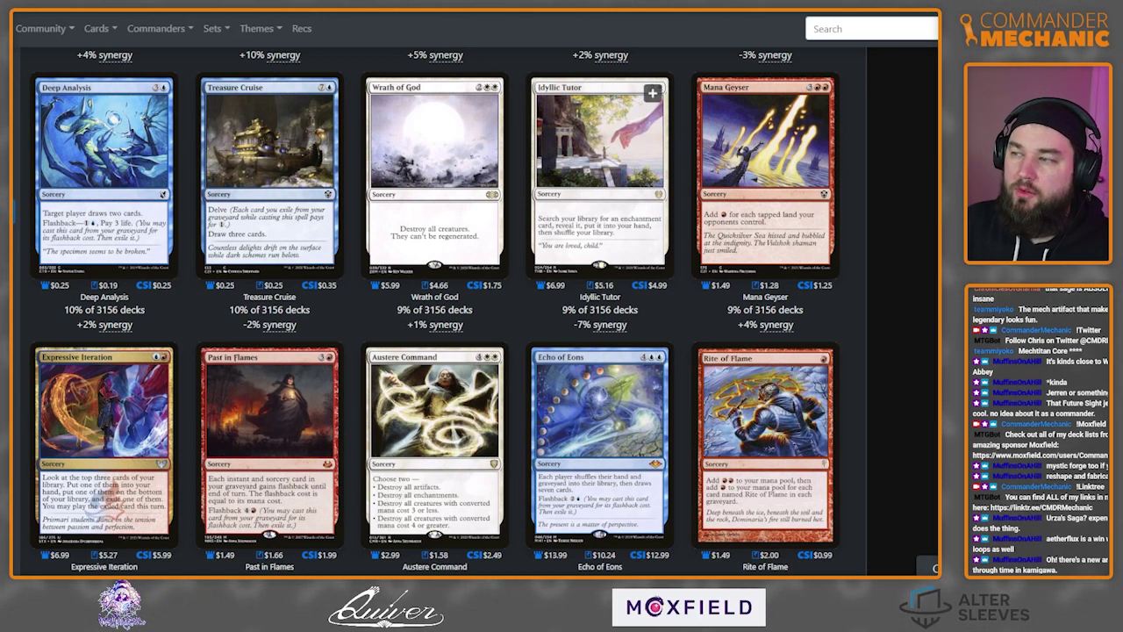
key("ctrl+Tab")
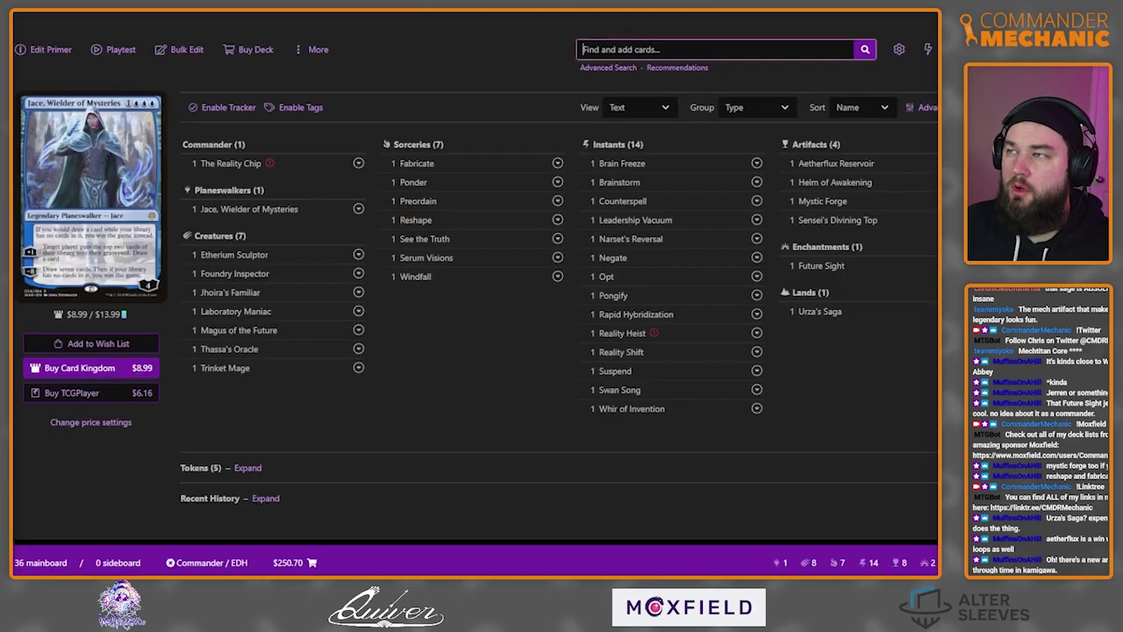
type("echo")
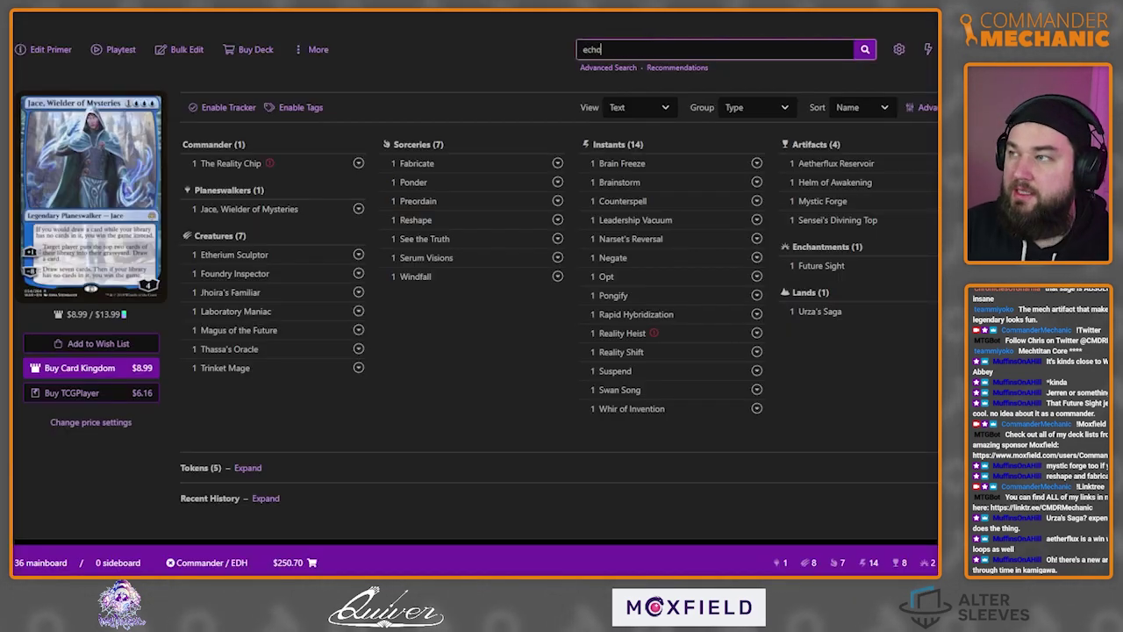
type(" of eons")
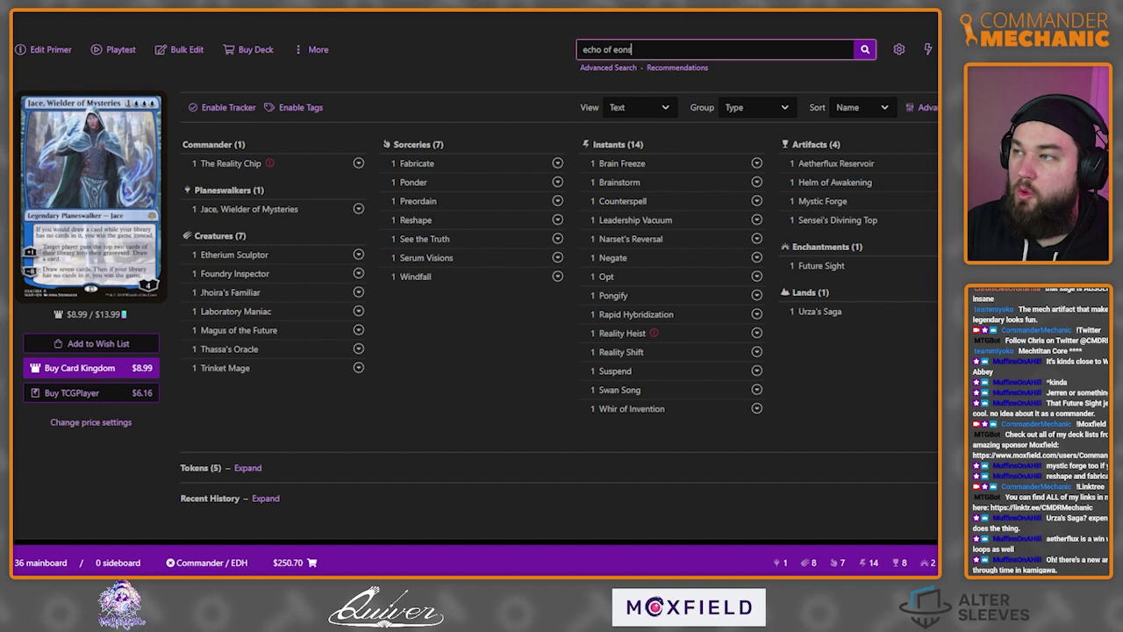
key("Return")
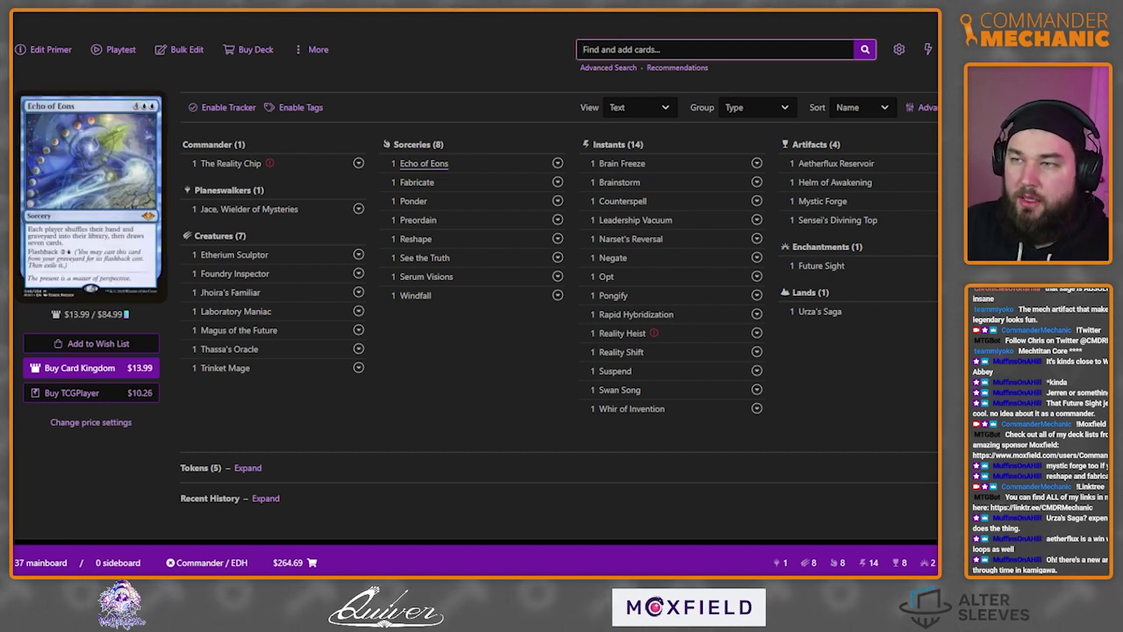
Review the remaining Sorceries on Elsha's EDHREC page through to the end of the section and add Mass Diminish to the Moxfield deck.
key("alt+Tab")
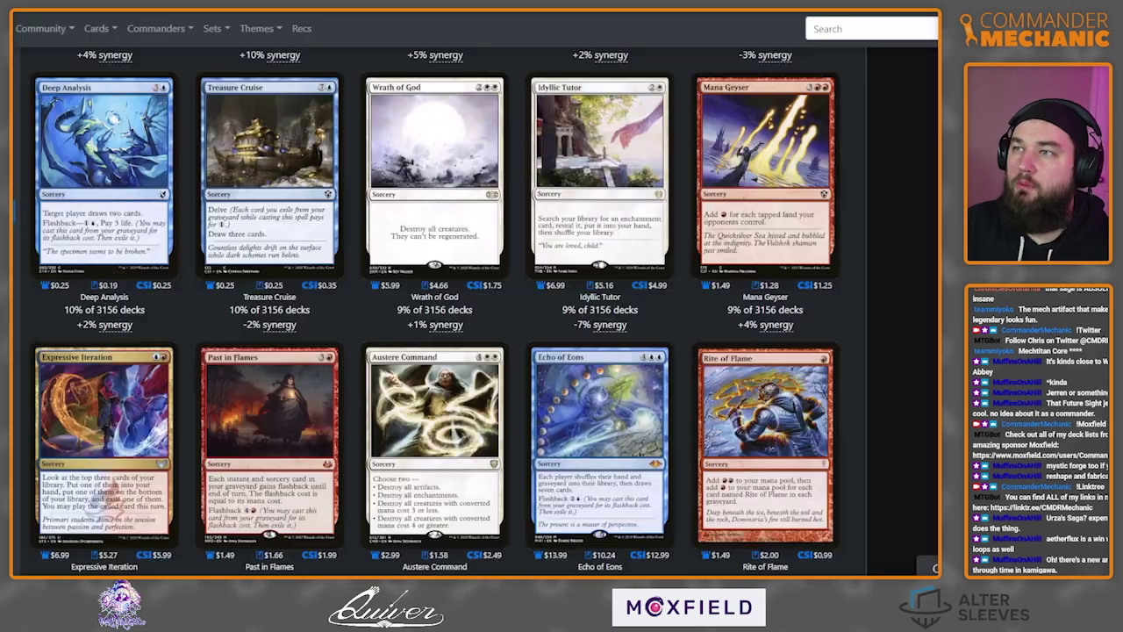
scroll(436, 310, "down", 3)
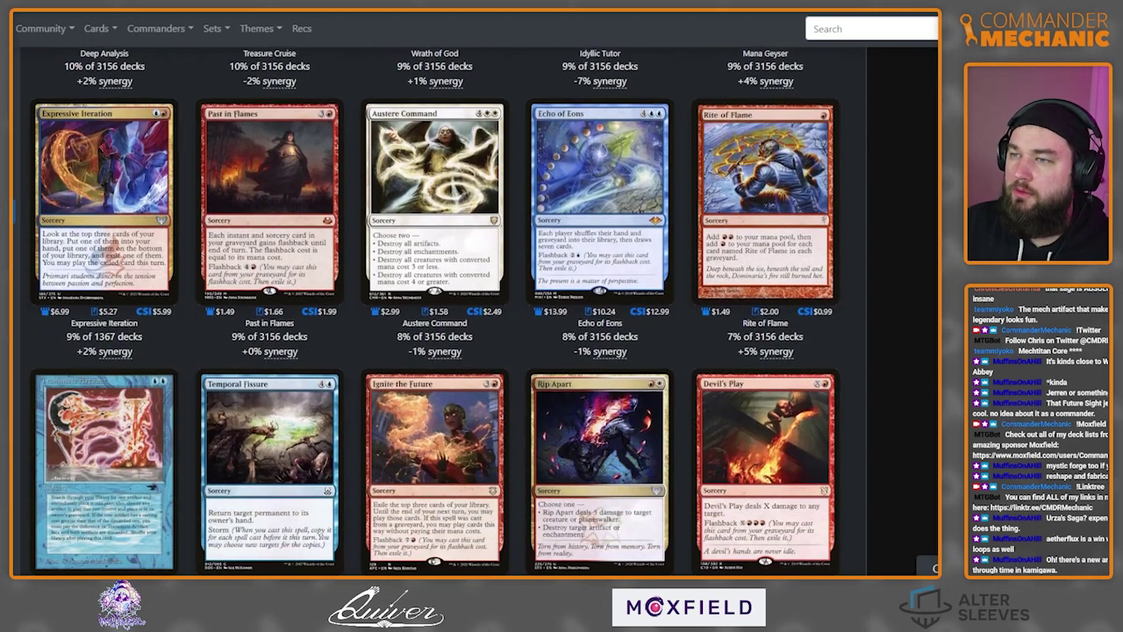
scroll(436, 311, "down", 2)
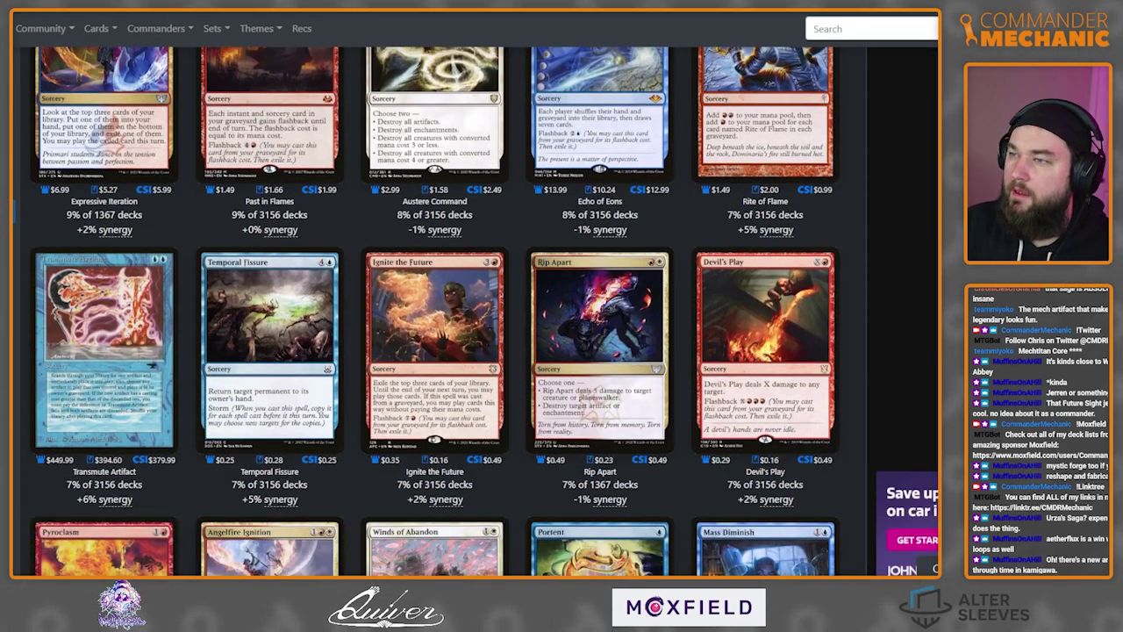
scroll(435, 311, "down", 2)
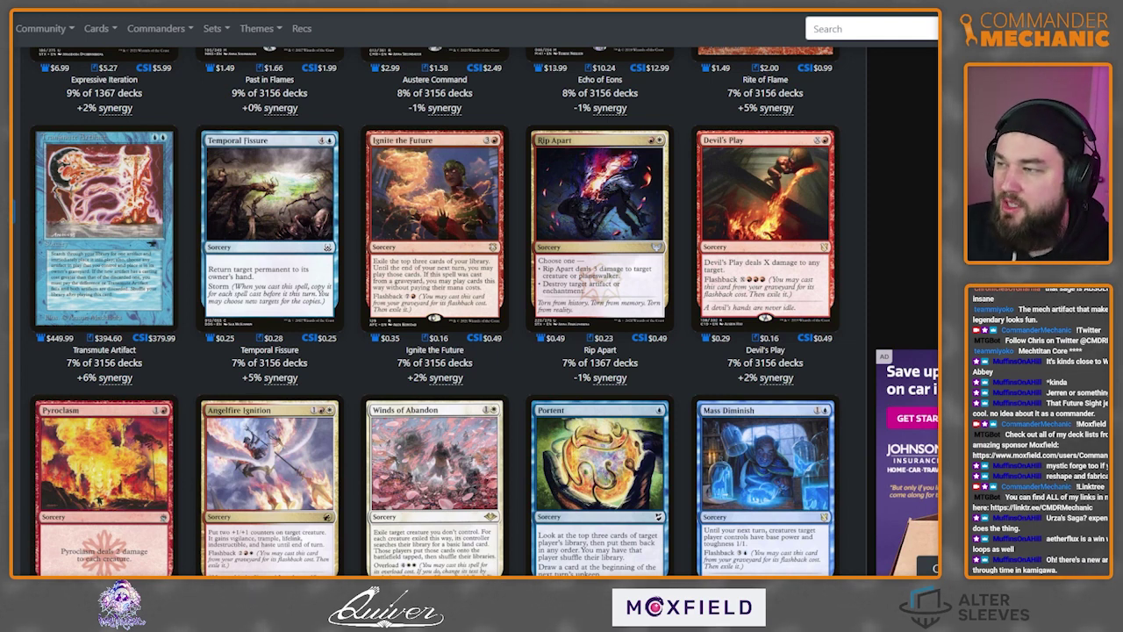
scroll(434, 553, "down", 2)
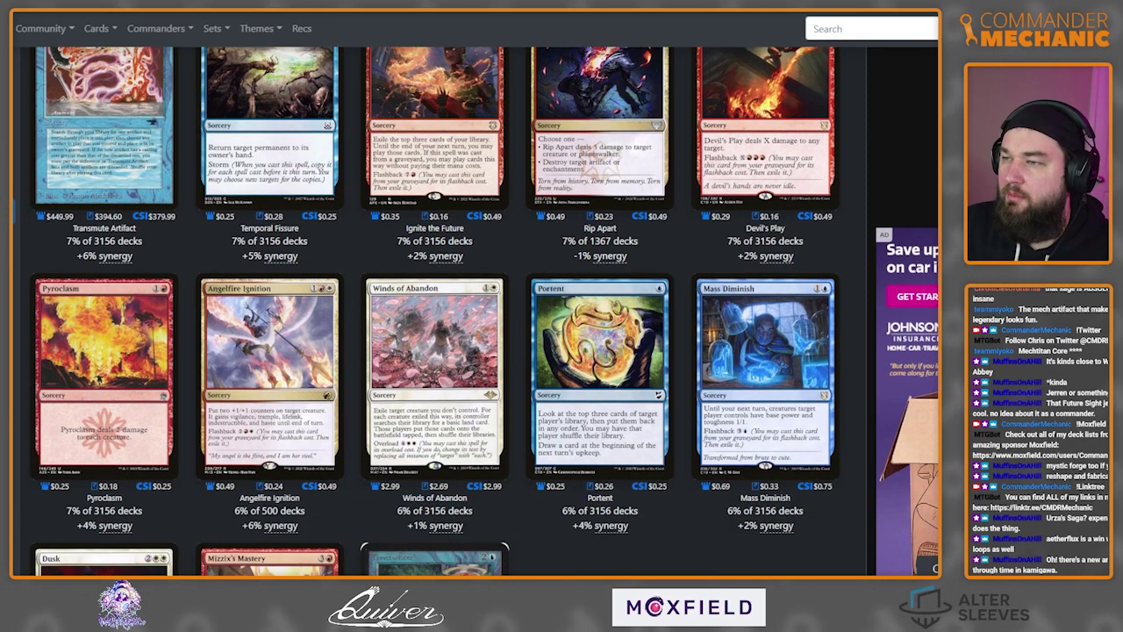
scroll(434, 553, "up", 1)
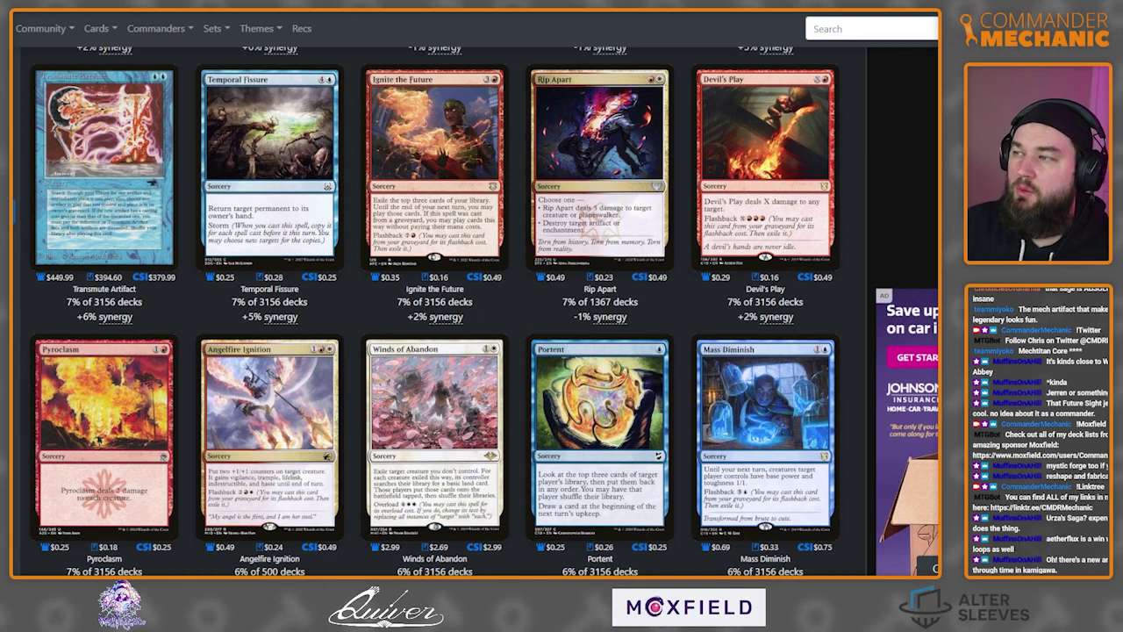
scroll(434, 553, "down", 4)
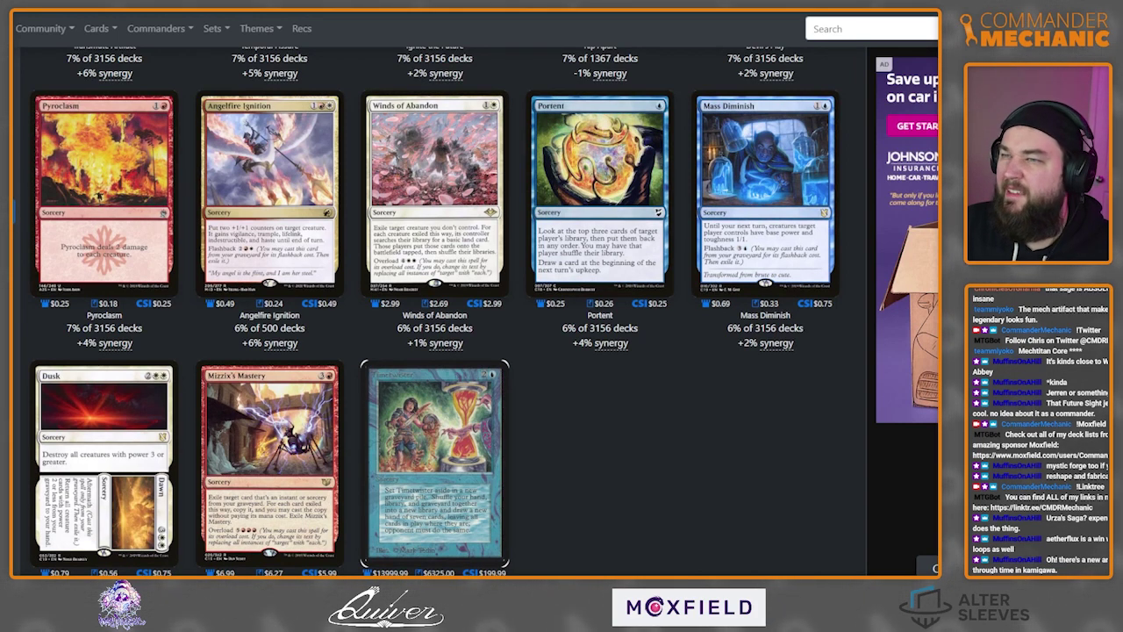
key("alt+Left")
type("mass diminish")
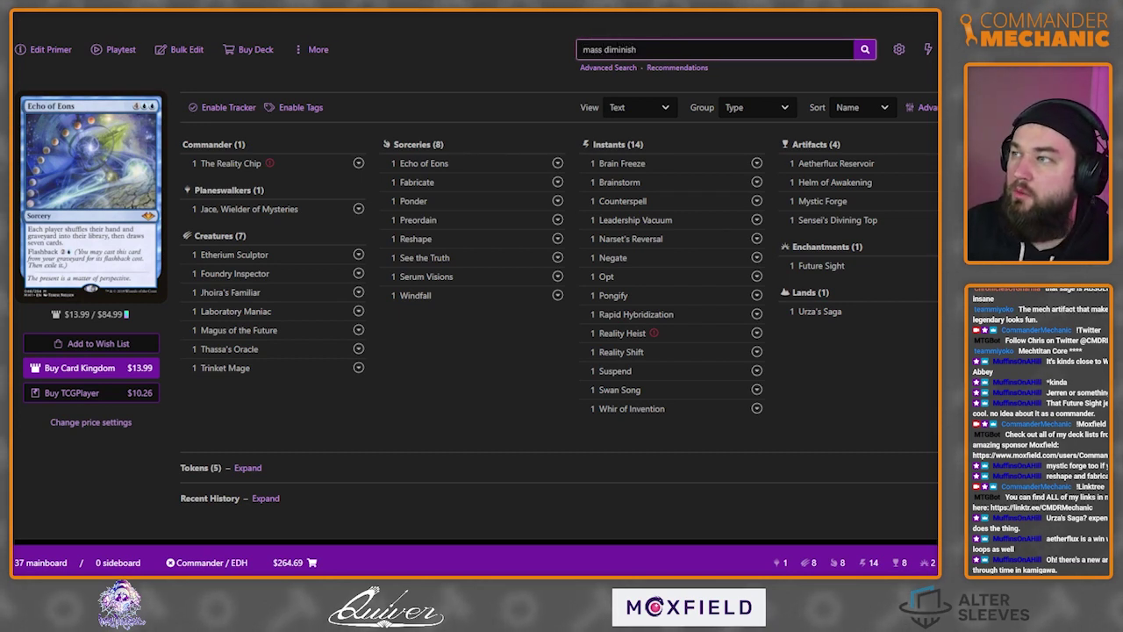
key("Return")
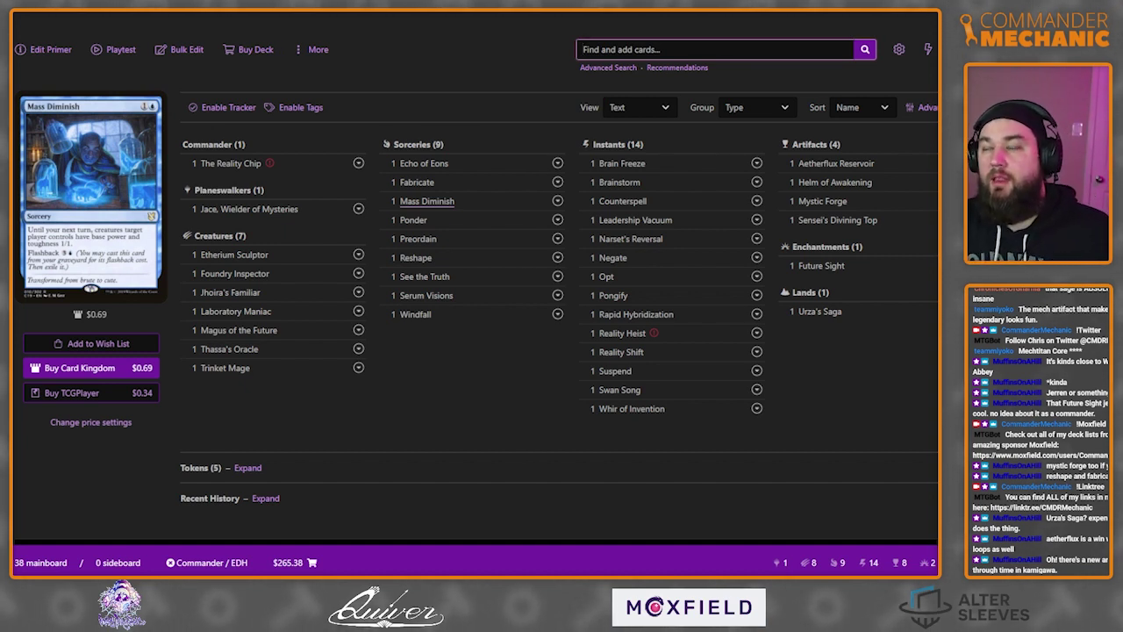
Switch to Scryfall and look up the card Spirit of the Labyrinth.
mouse_move(230, 163)
key("alt+Tab")
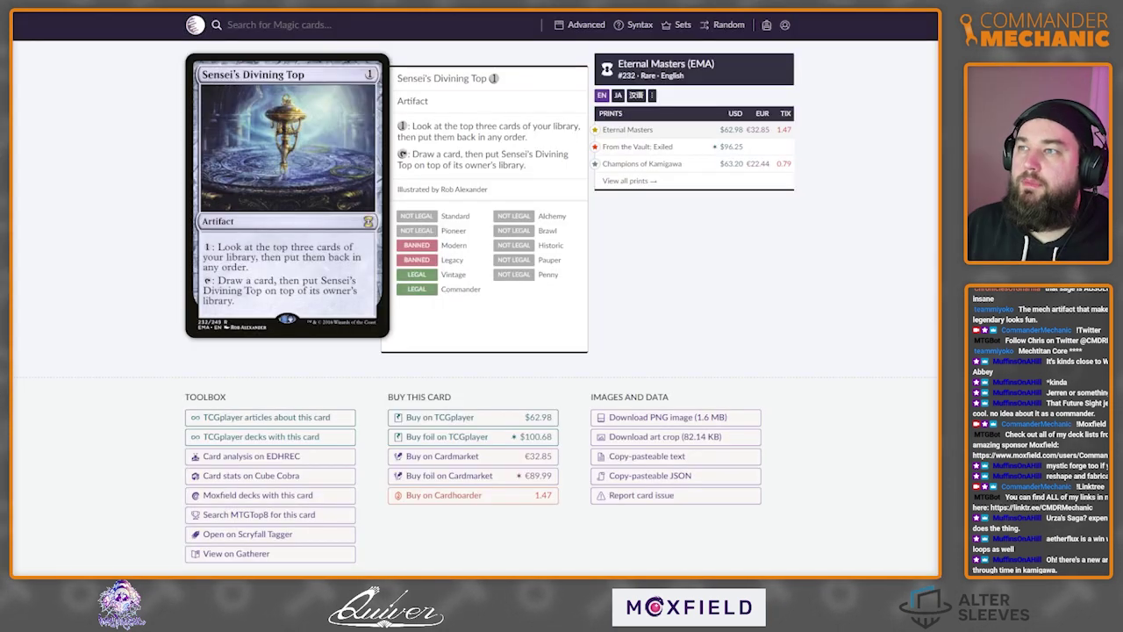
type("spiri")
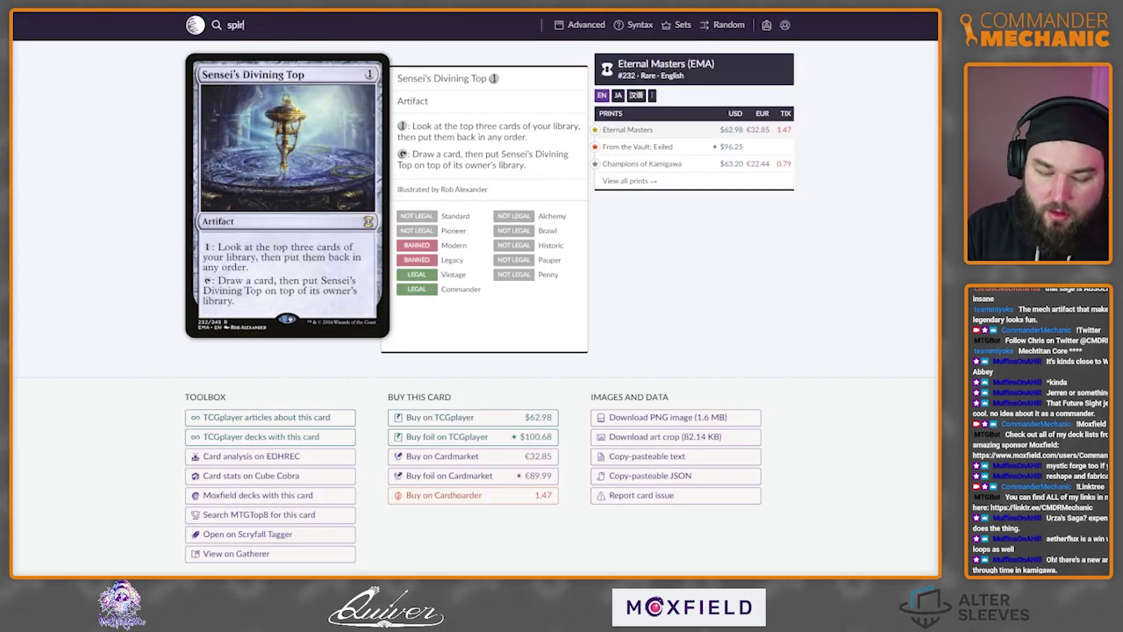
type("t of the laby")
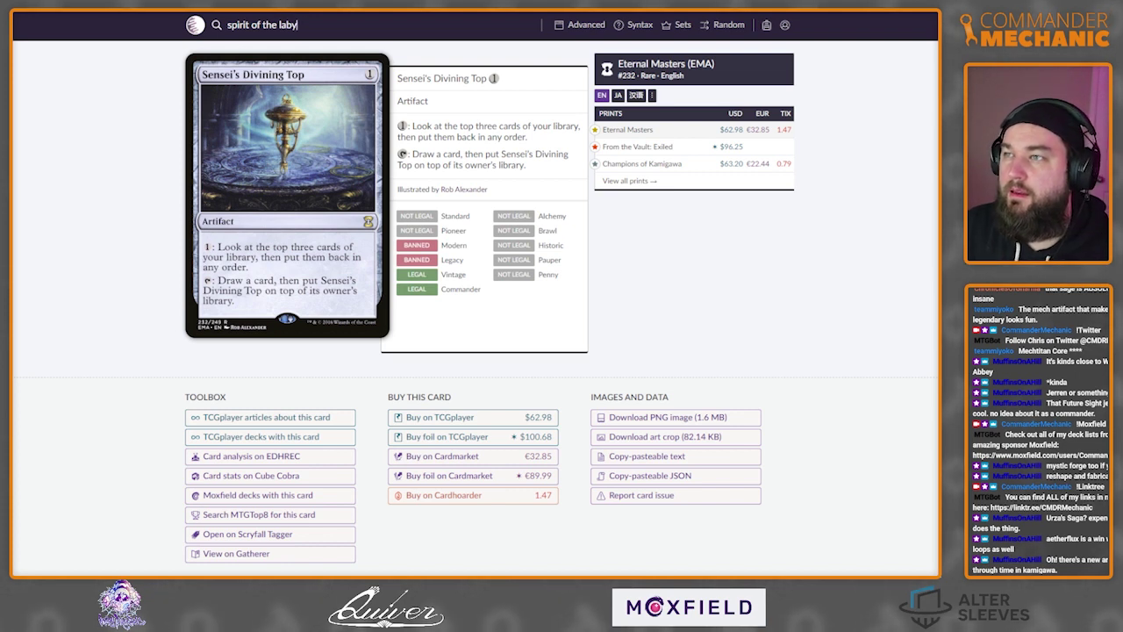
key("Return")
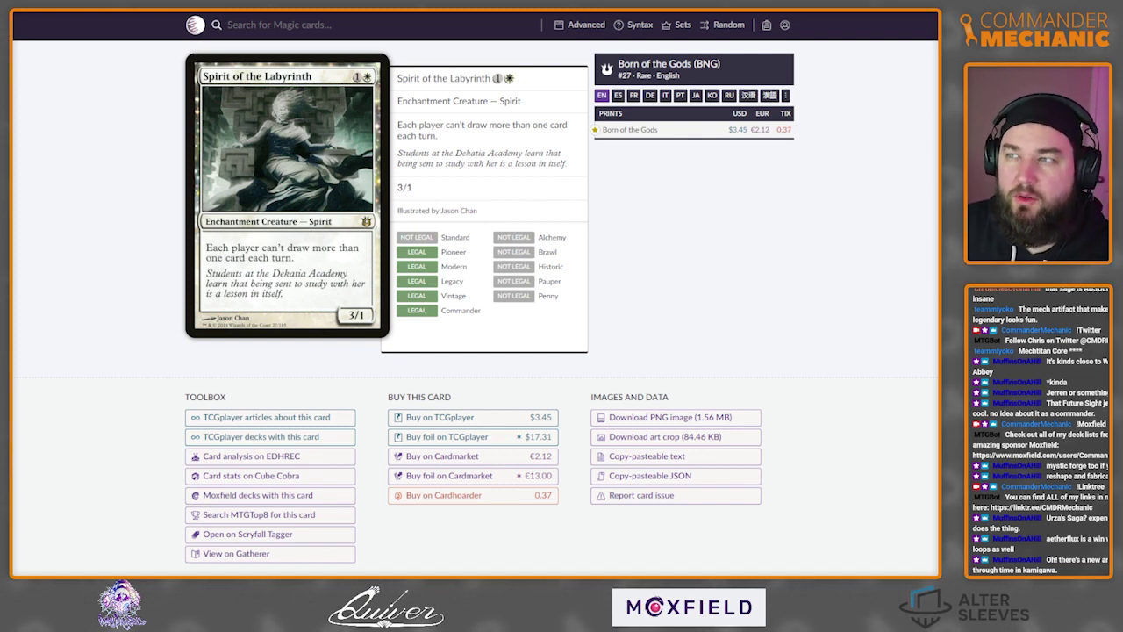
Consult the start of the Utility Artifacts on Elsha's EDHREC page and add Cloud Key to the Moxfield deck.
key("ctrl+Tab")
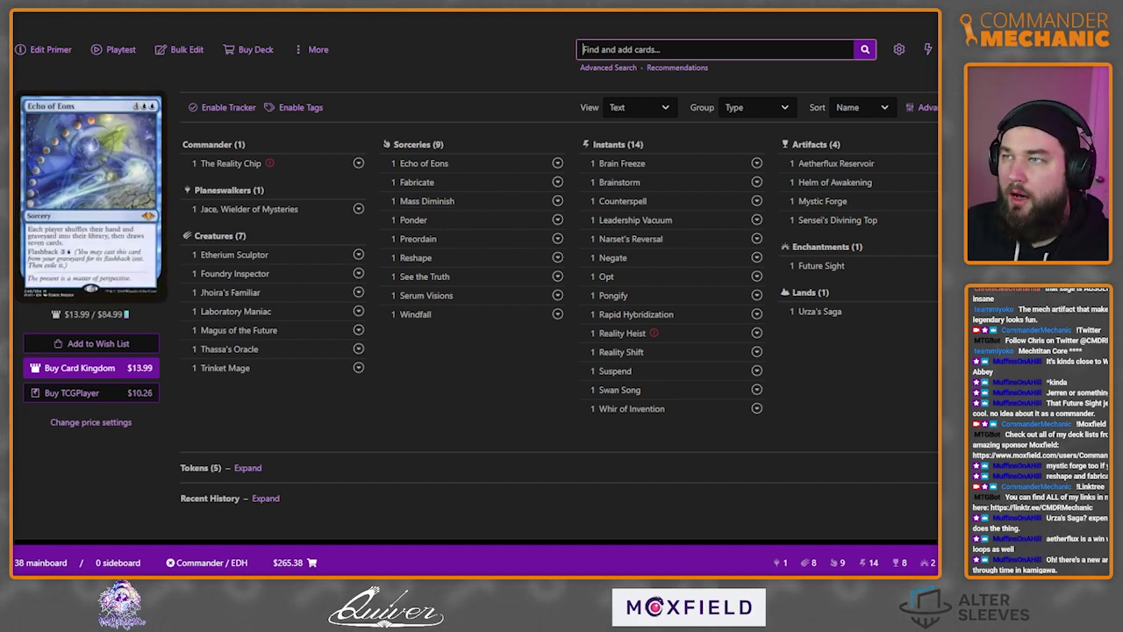
key("ctrl+Tab")
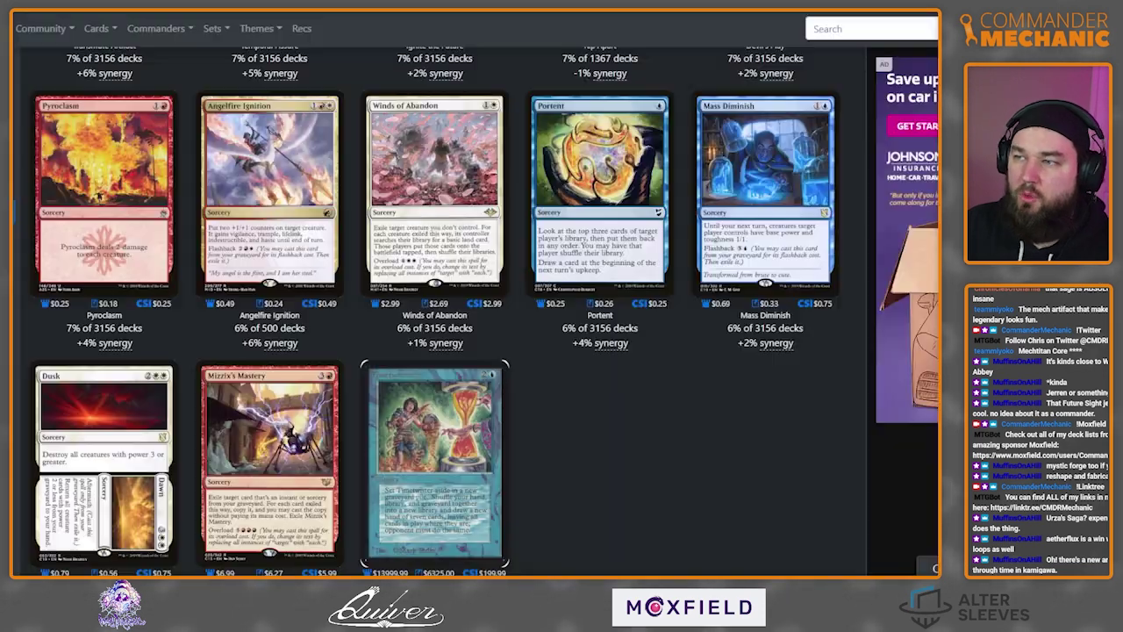
scroll(439, 308, "down", 5)
scroll(439, 307, "down", 2)
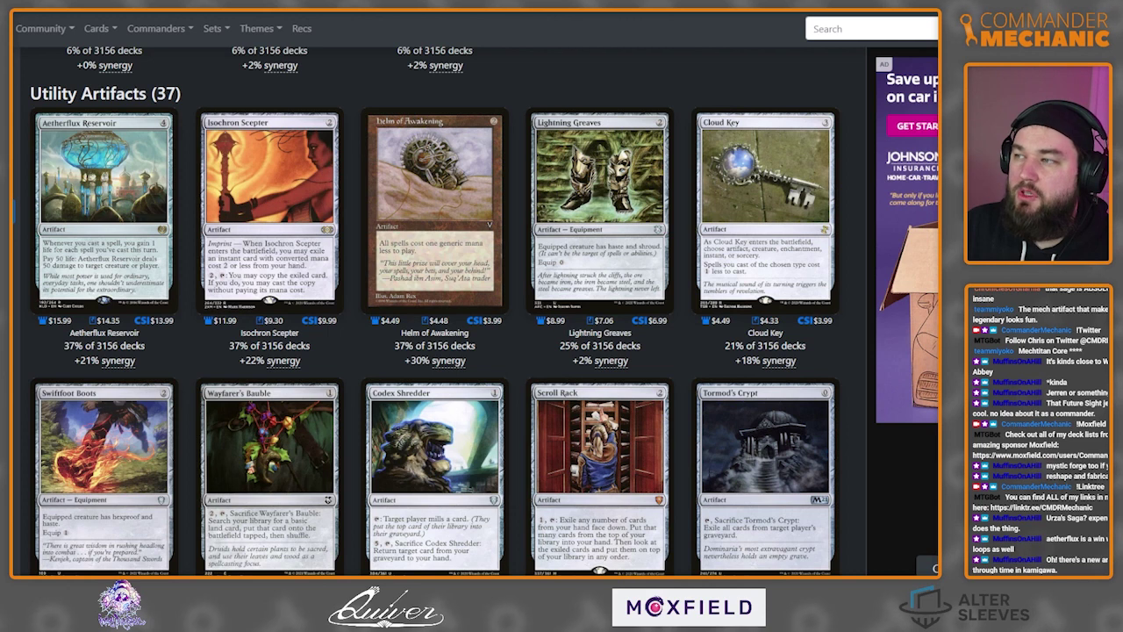
key("ctrl+Tab")
type("cloud key")
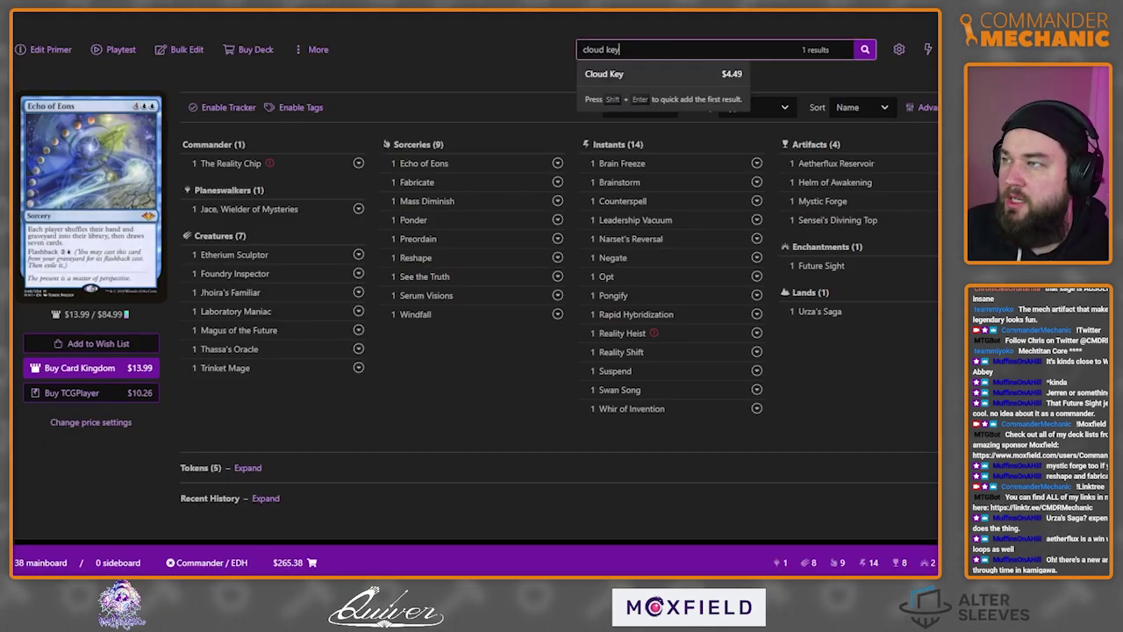
key("Return")
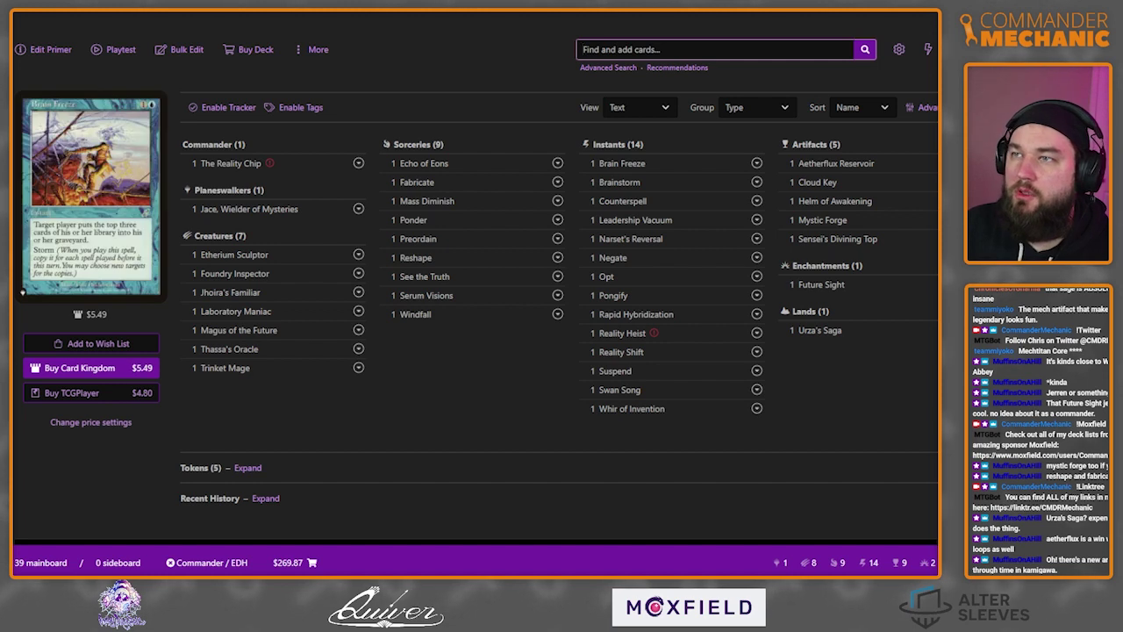
Review the Utility Artifacts from Swiftfoot Boots through Semblance Anvil on Elsha's EDHREC page and add Semblance Anvil to the Moxfield deck.
key("ctrl+Tab")
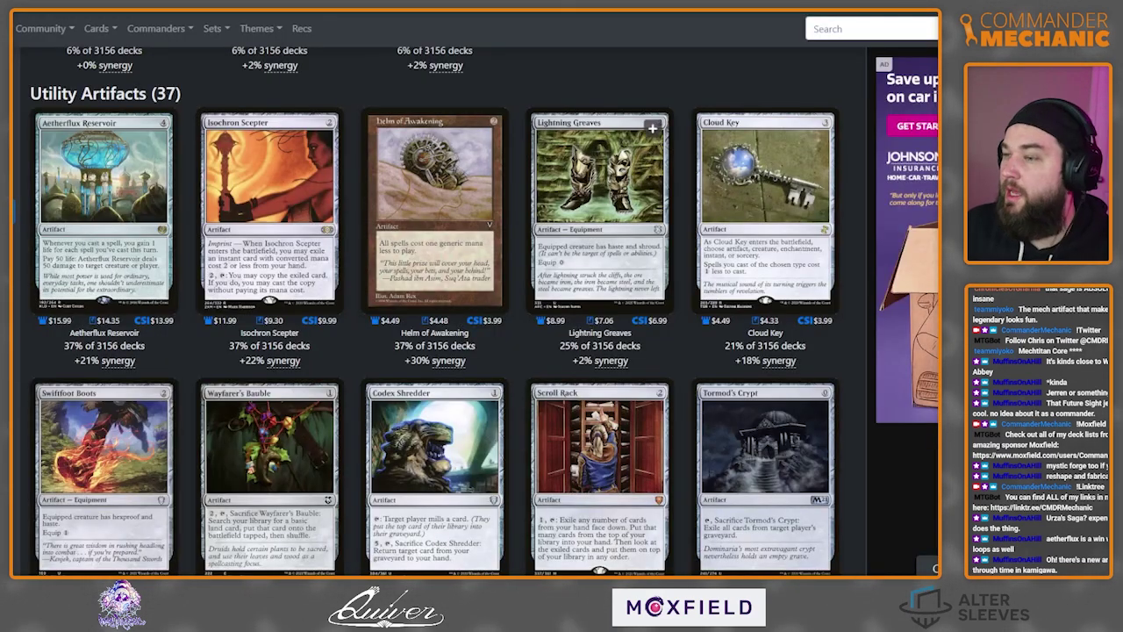
scroll(600, 289, "down", 2)
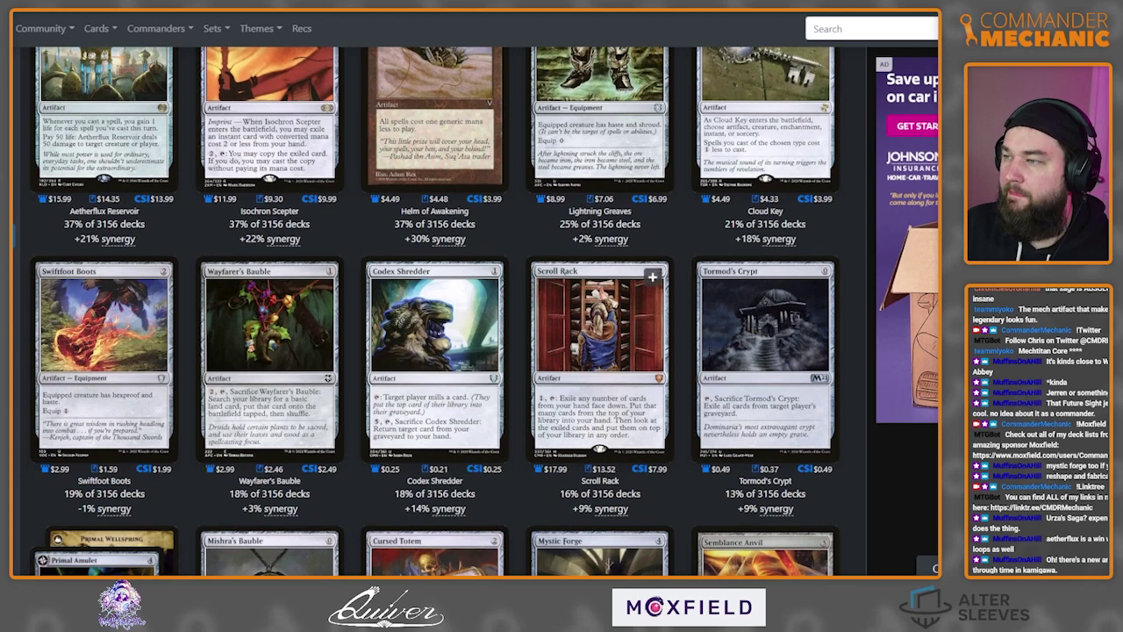
scroll(435, 310, "down", 3)
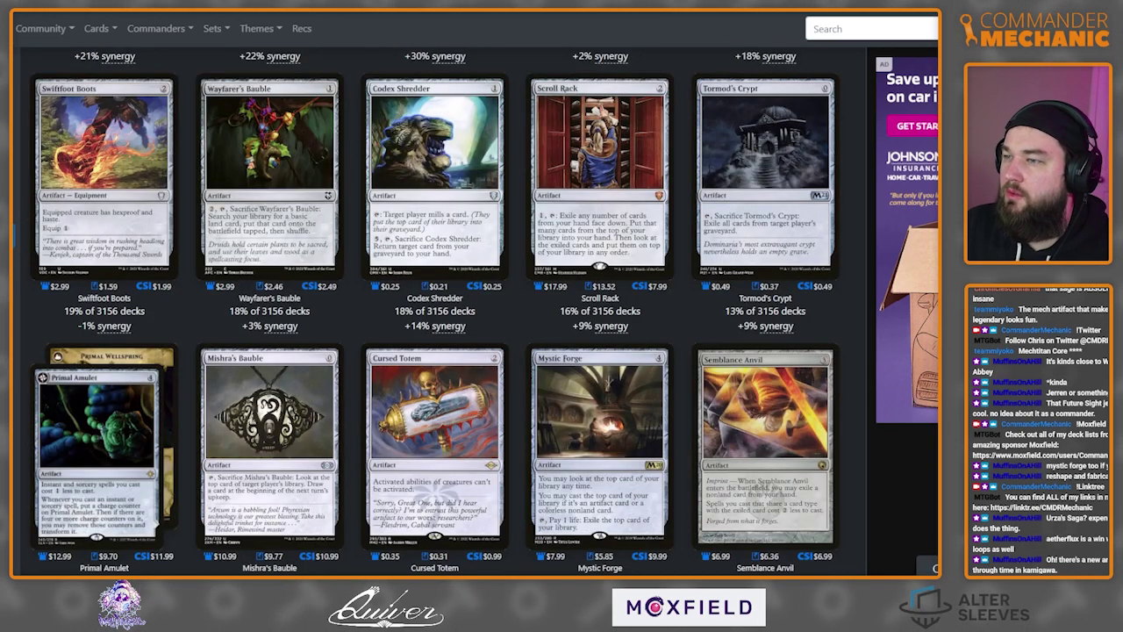
scroll(600, 298, "down", 2)
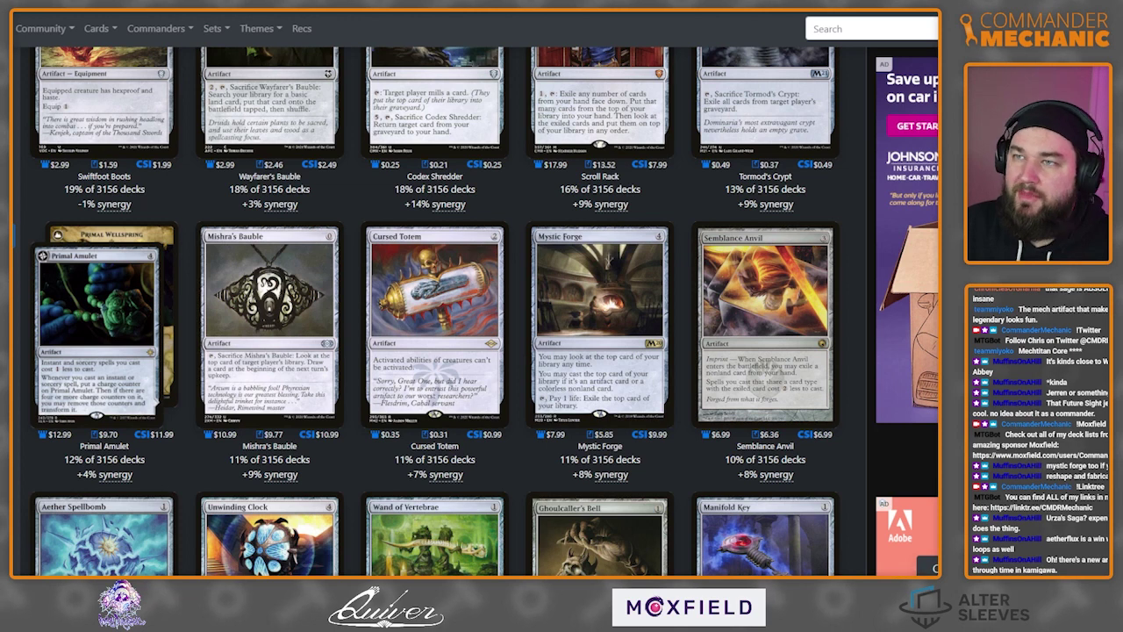
key("ctrl+Tab")
type("semblance")
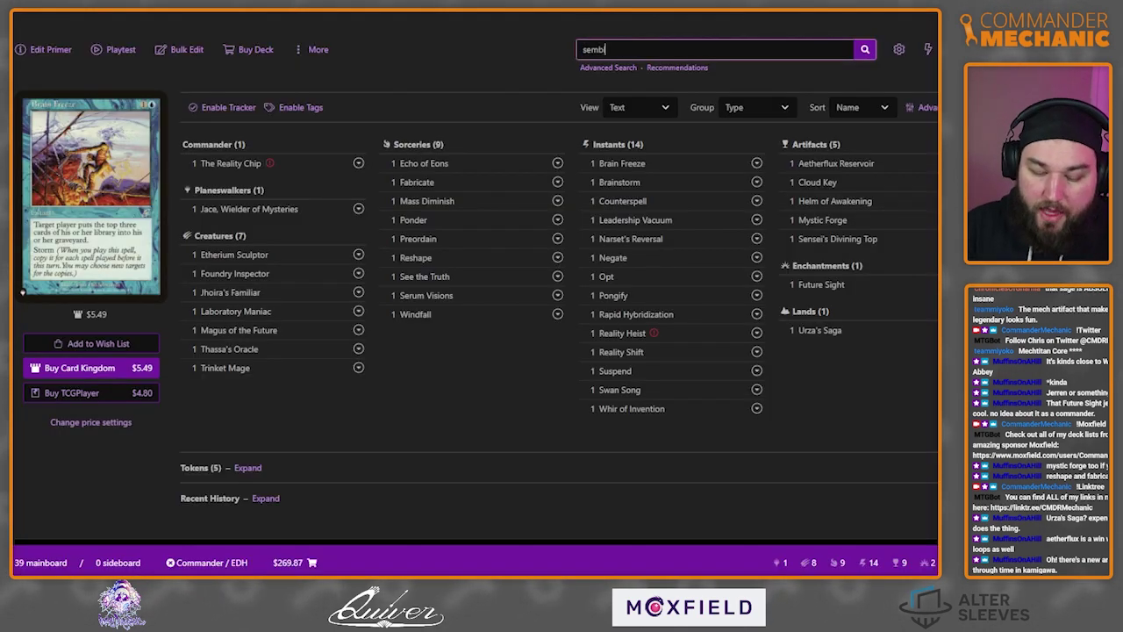
key("Return")
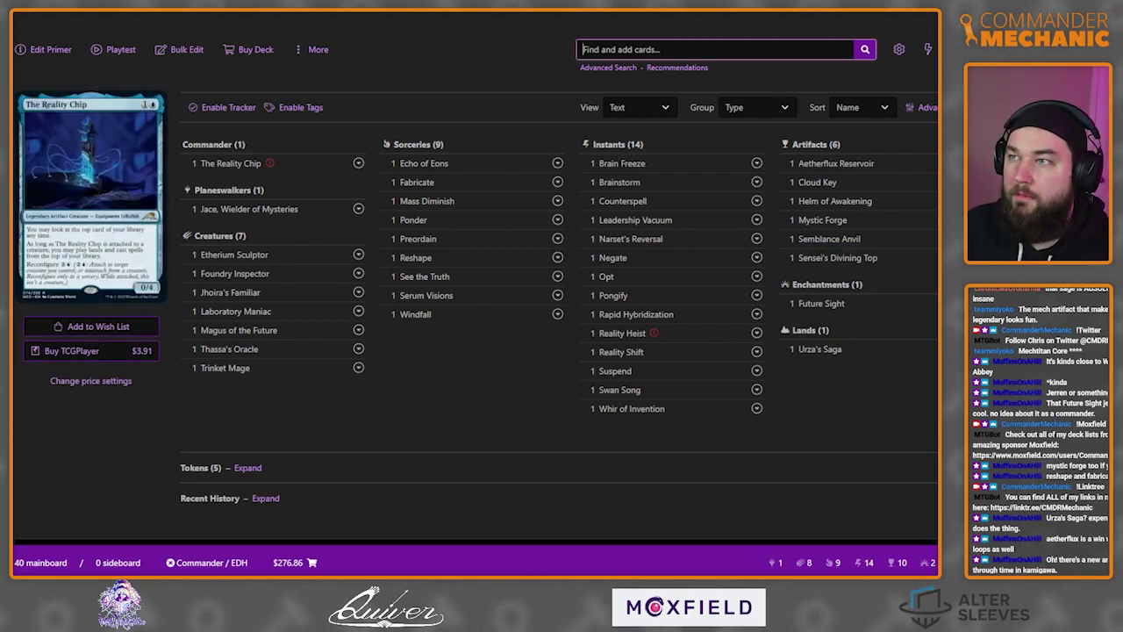
Review the Utility Artifacts from Aether Spellbomb through Moonsilver Key on Elsha's EDHREC page and add Elixir of Immortality to the Moxfield deck.
key("alt+Tab")
scroll(474, 307, "down", 3)
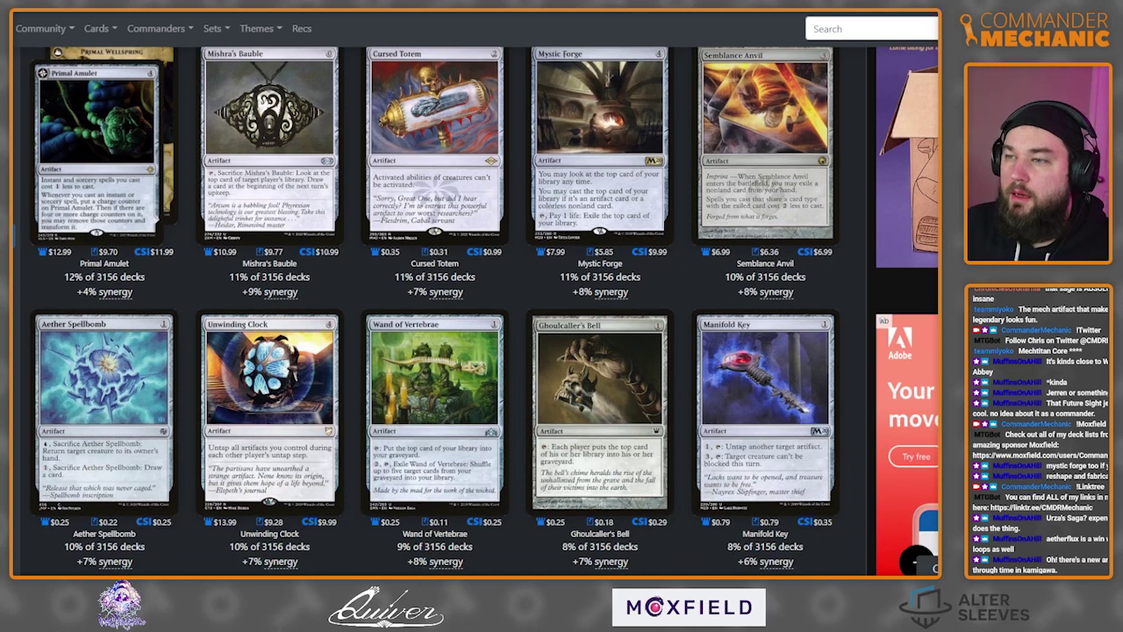
scroll(474, 308, "down", 2)
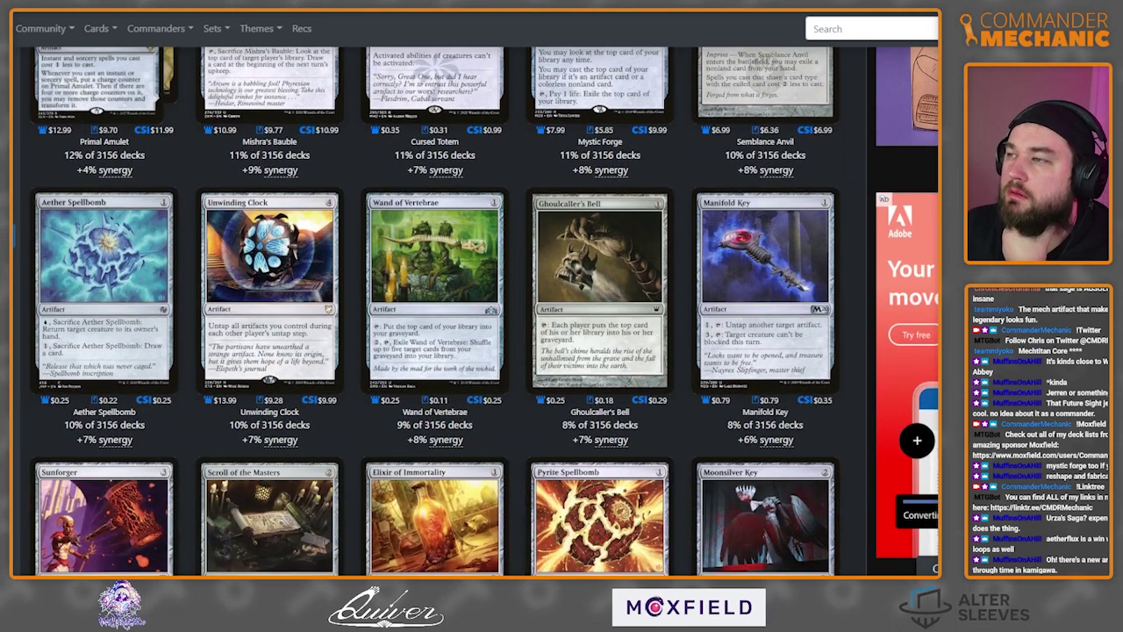
scroll(474, 307, "down", 2)
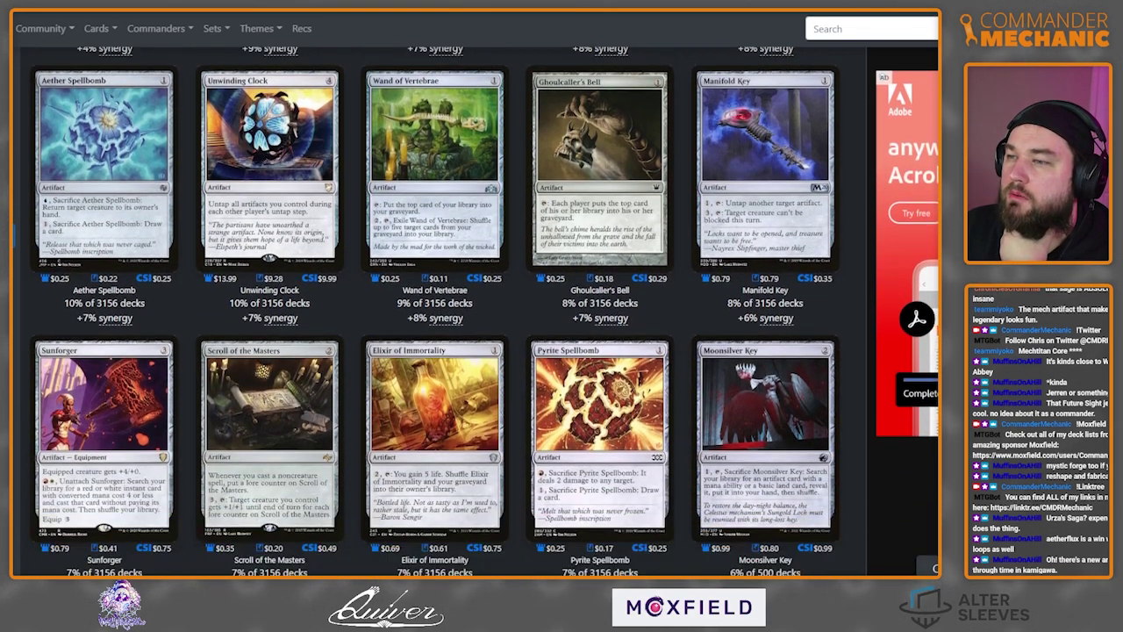
scroll(485, 310, "down", 3)
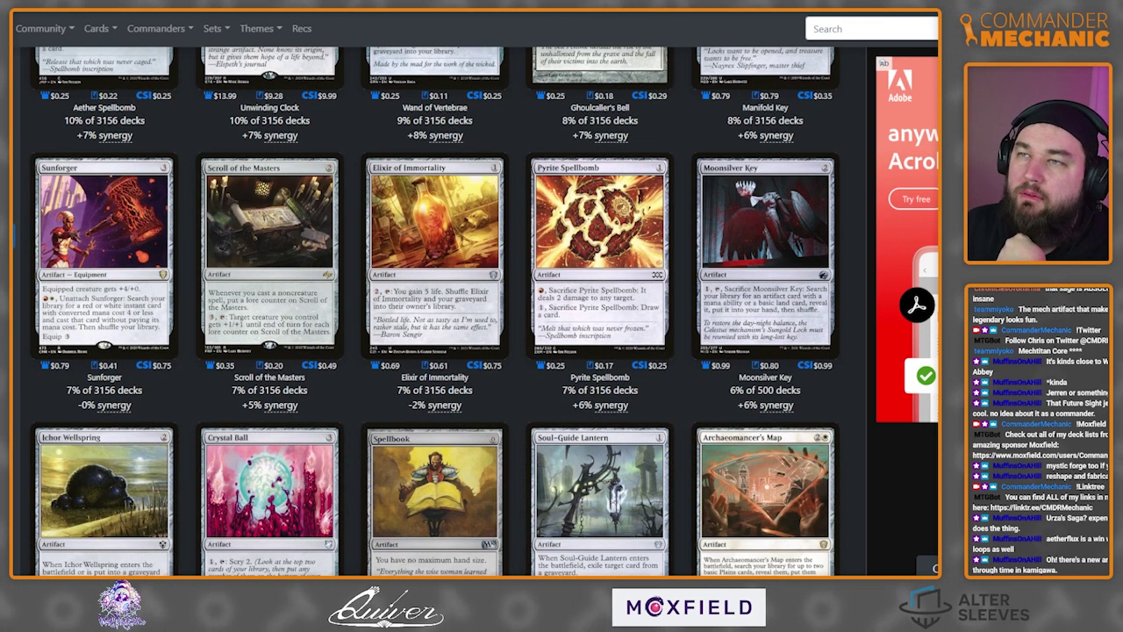
key("ctrl+Tab")
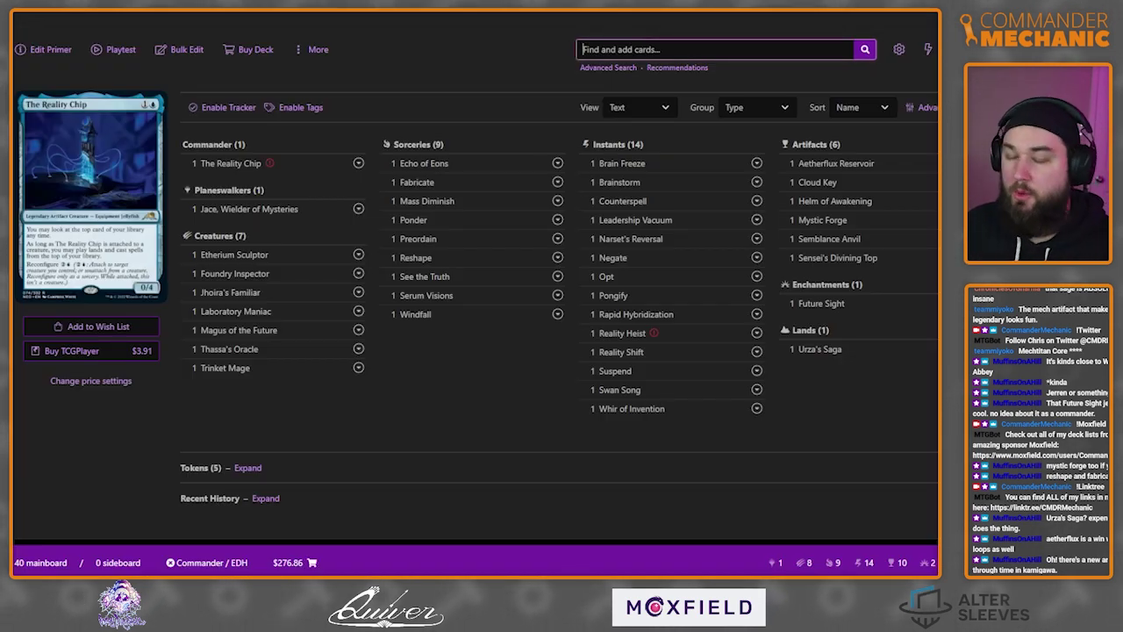
type("elix")
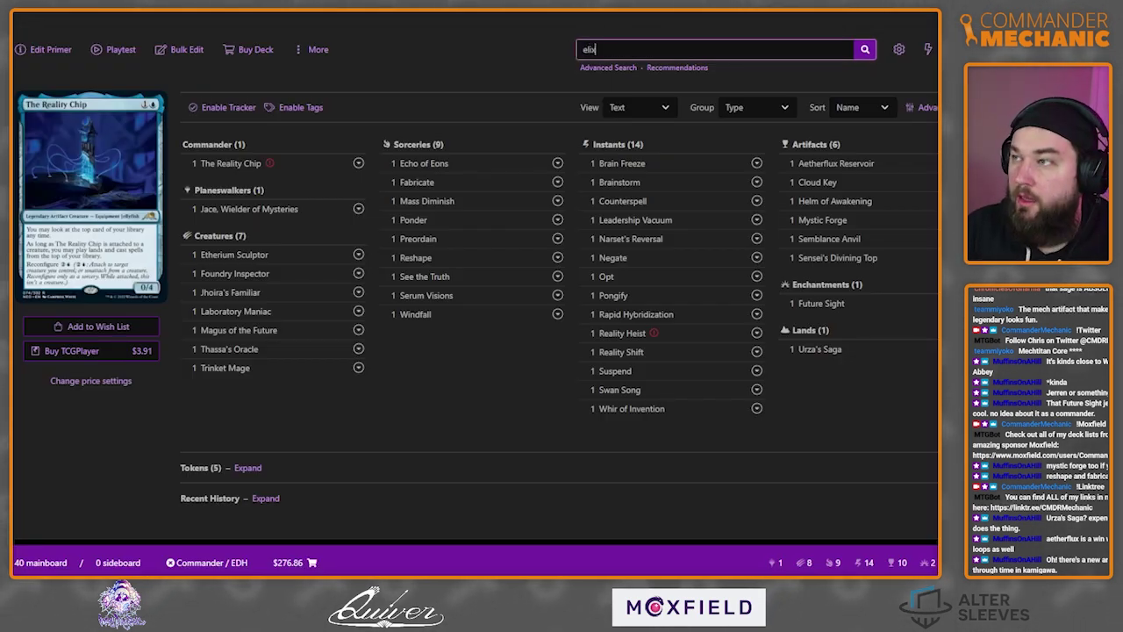
type("ir of imm")
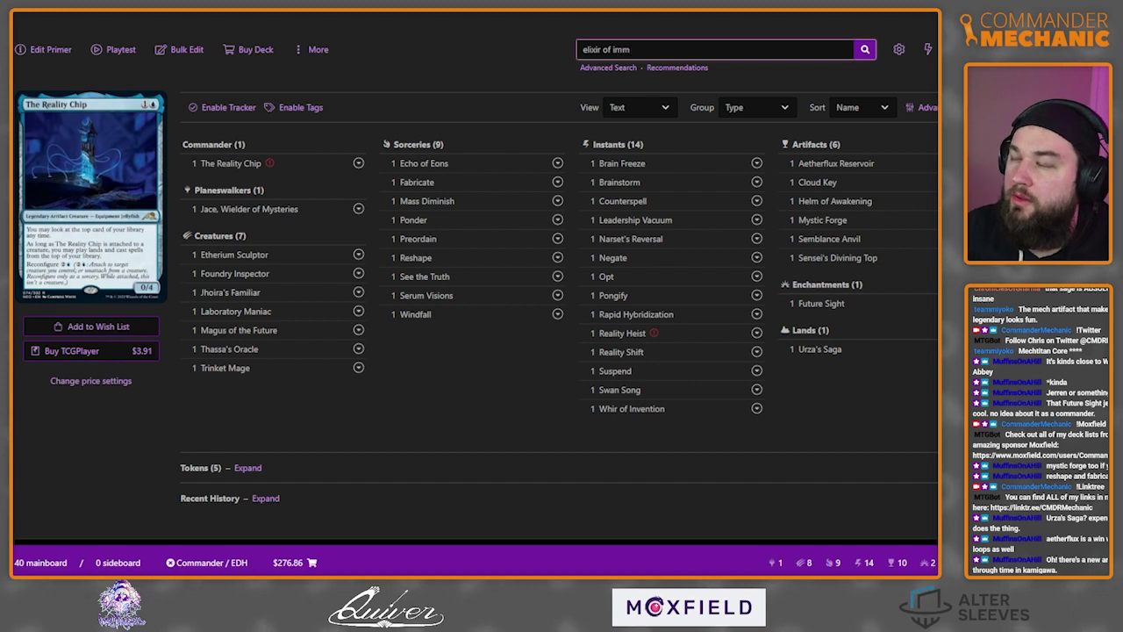
key("shift+Return")
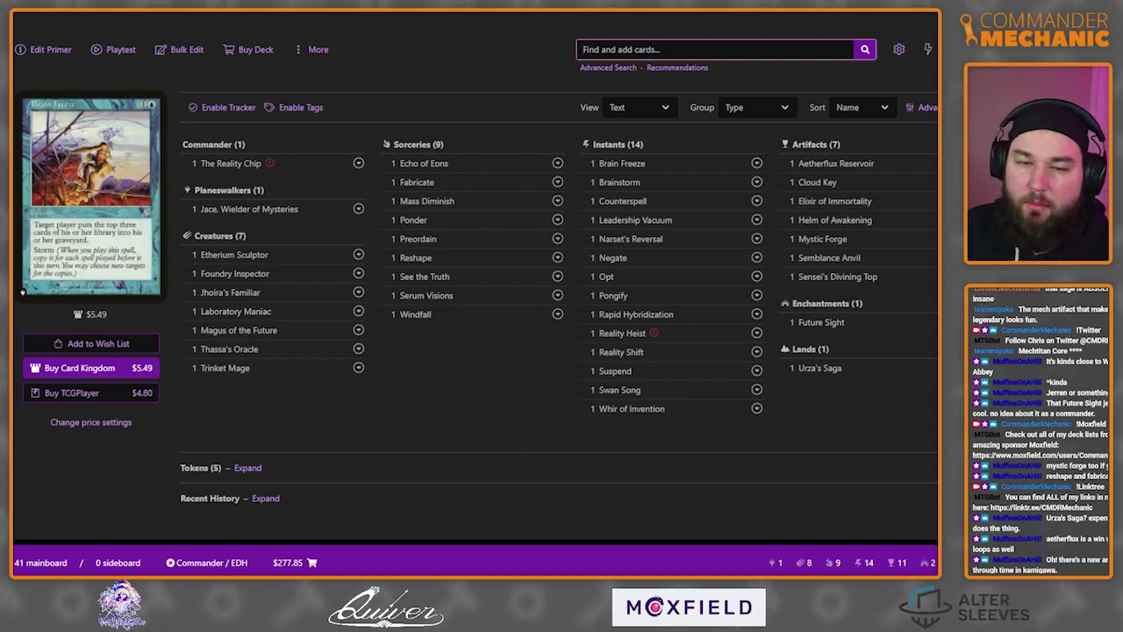
Check the Moonsilver Key entry among the EDHREC Utility Artifacts and add the card to the Moxfield deck.
key("alt+Tab")
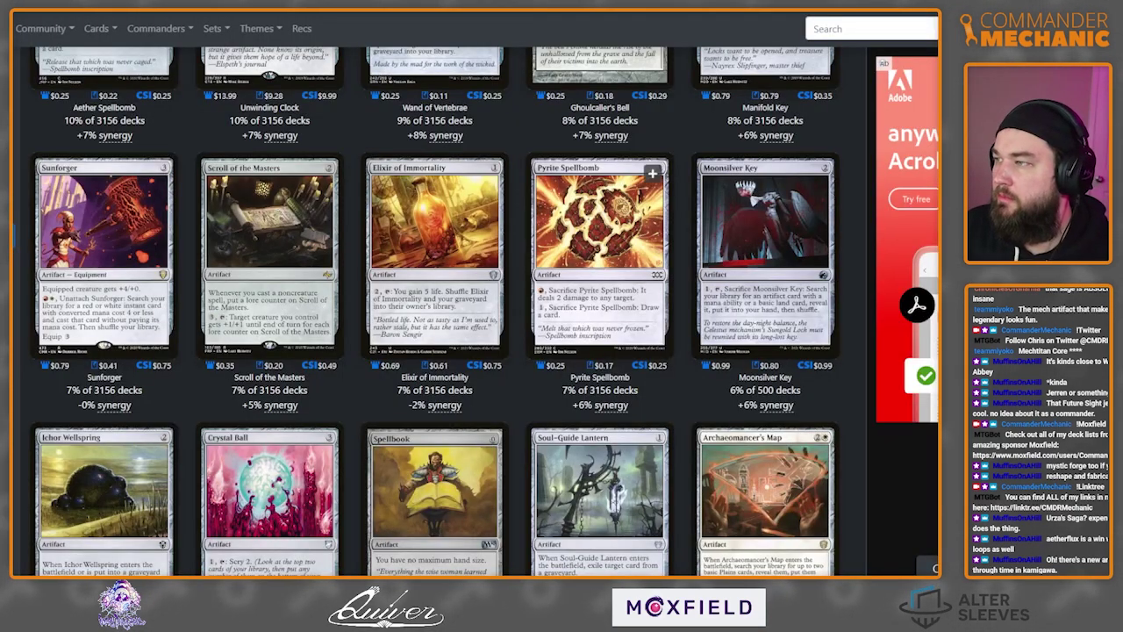
key("alt+Tab")
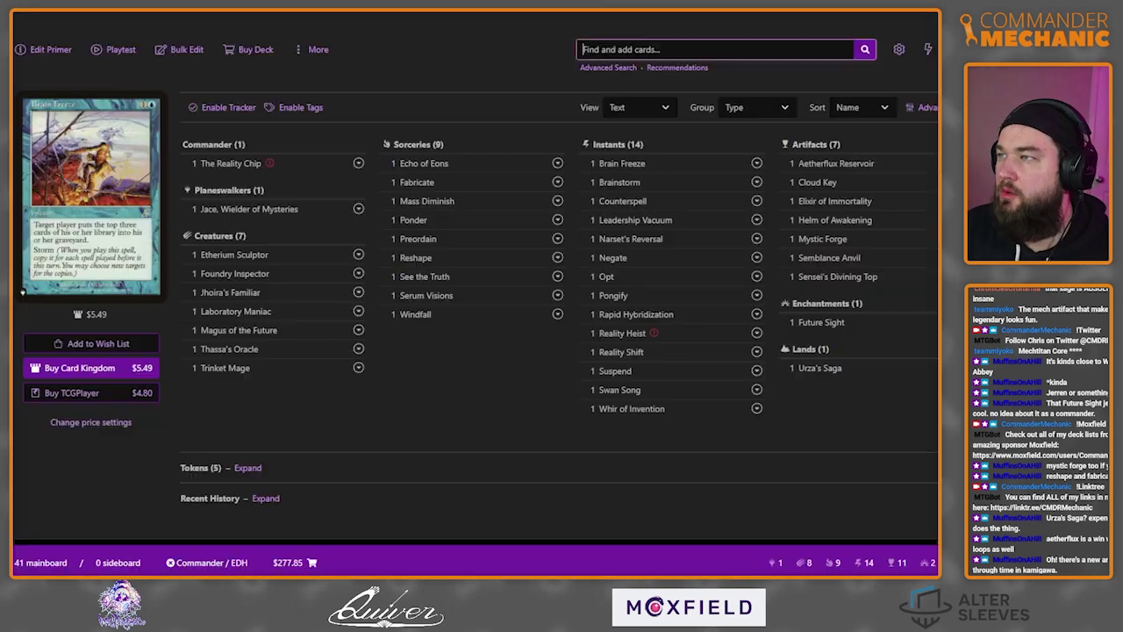
type("moonsilver key")
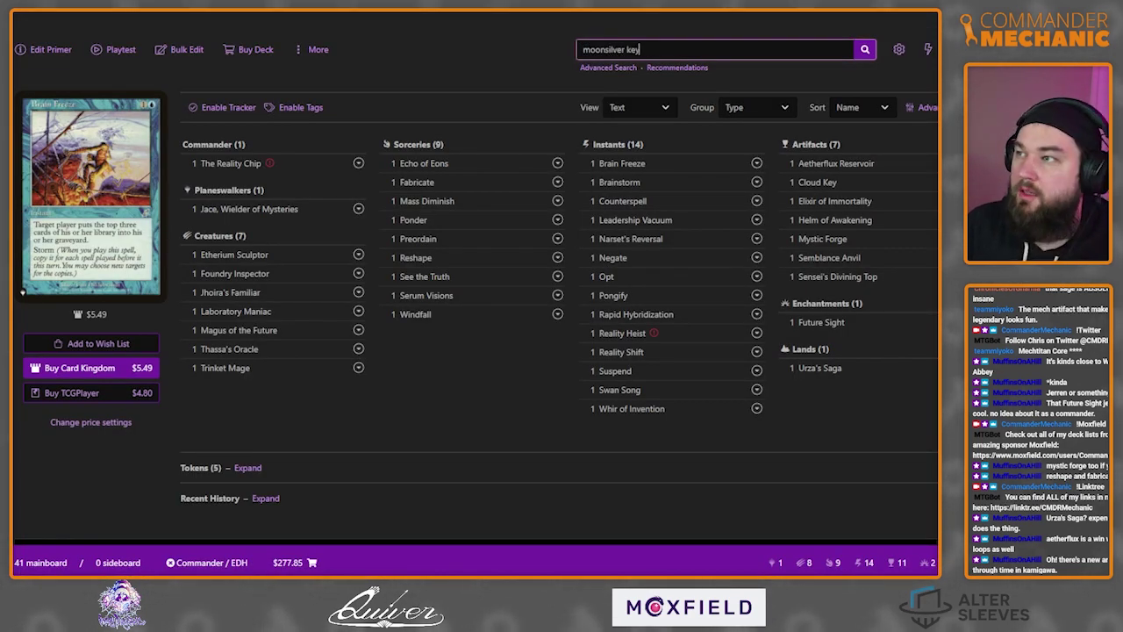
key("Return")
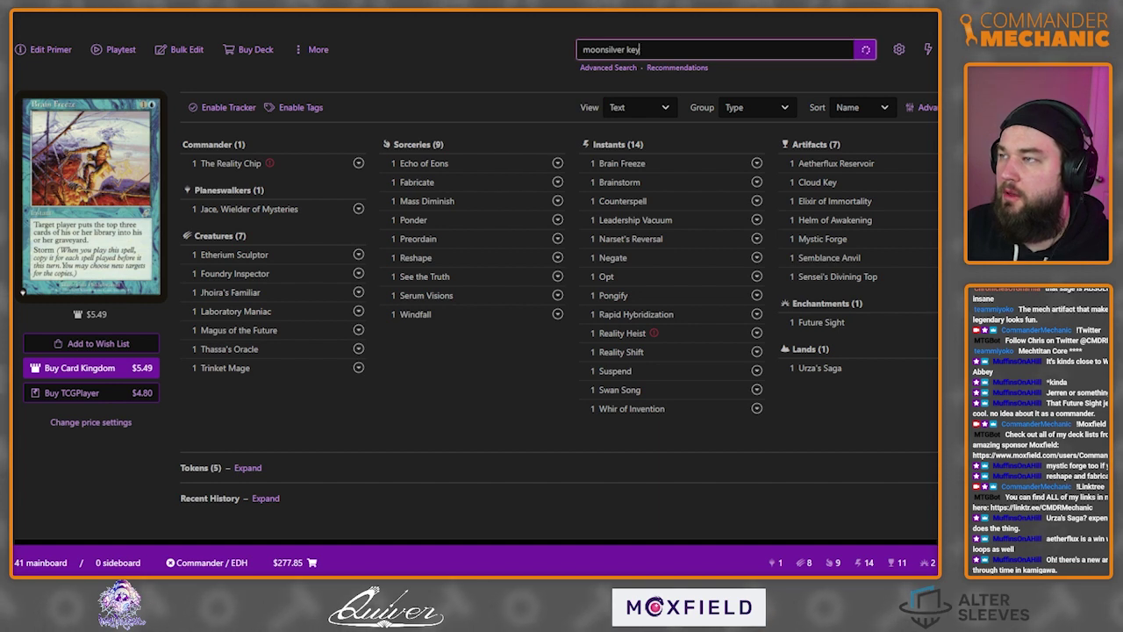
key("Return")
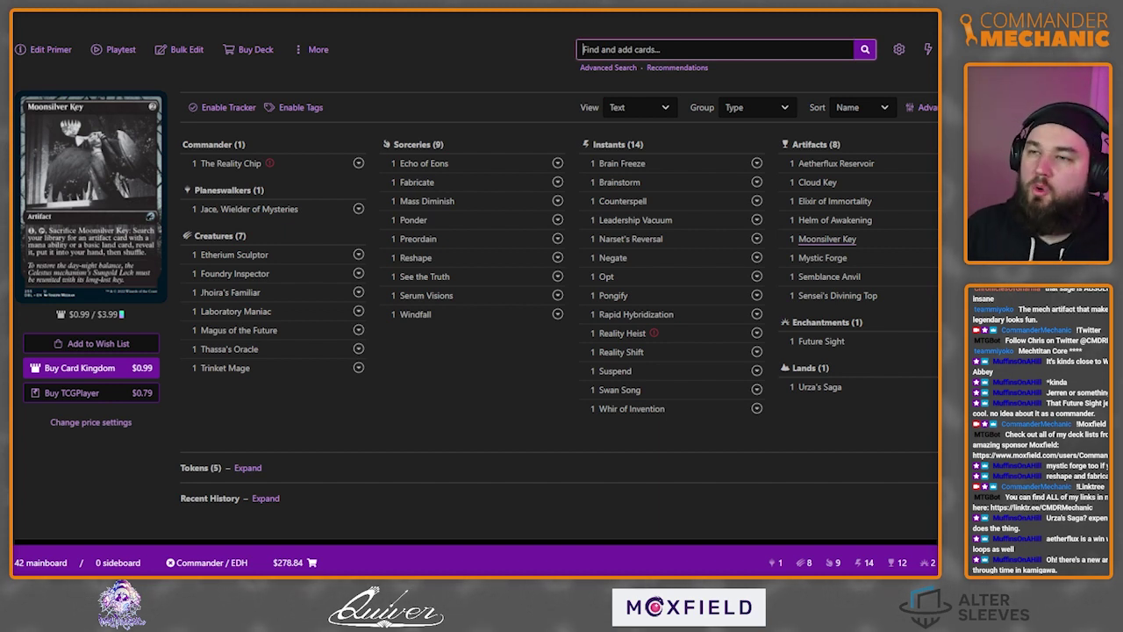
Add the mana artifacts Sol Ring and Arcane Signet to the deck.
type("sol ring")
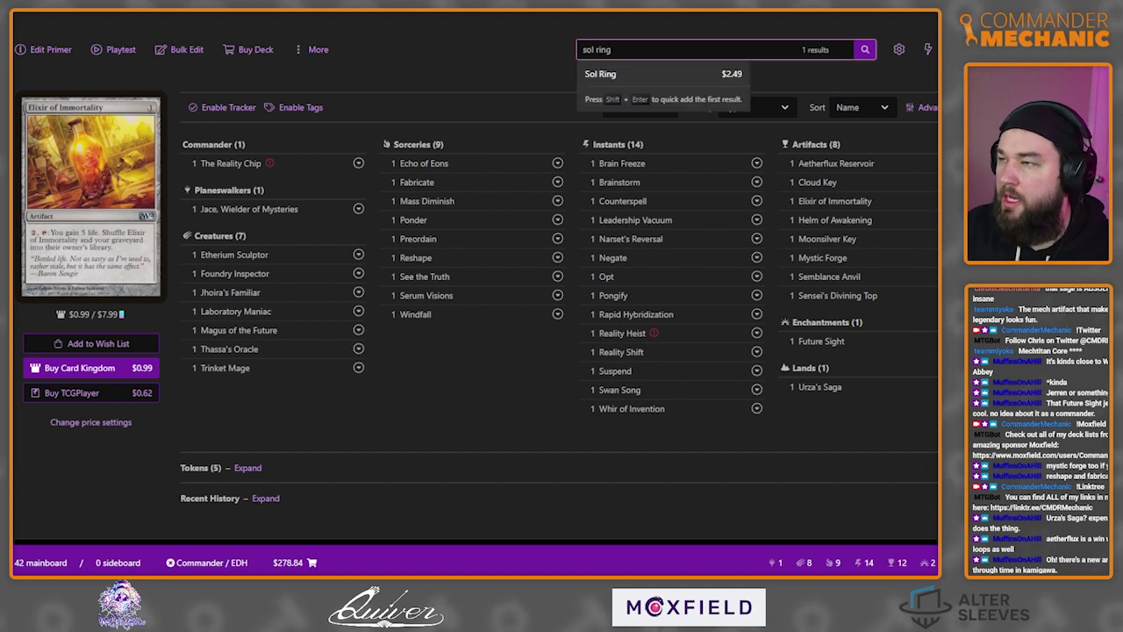
key("shift+Return")
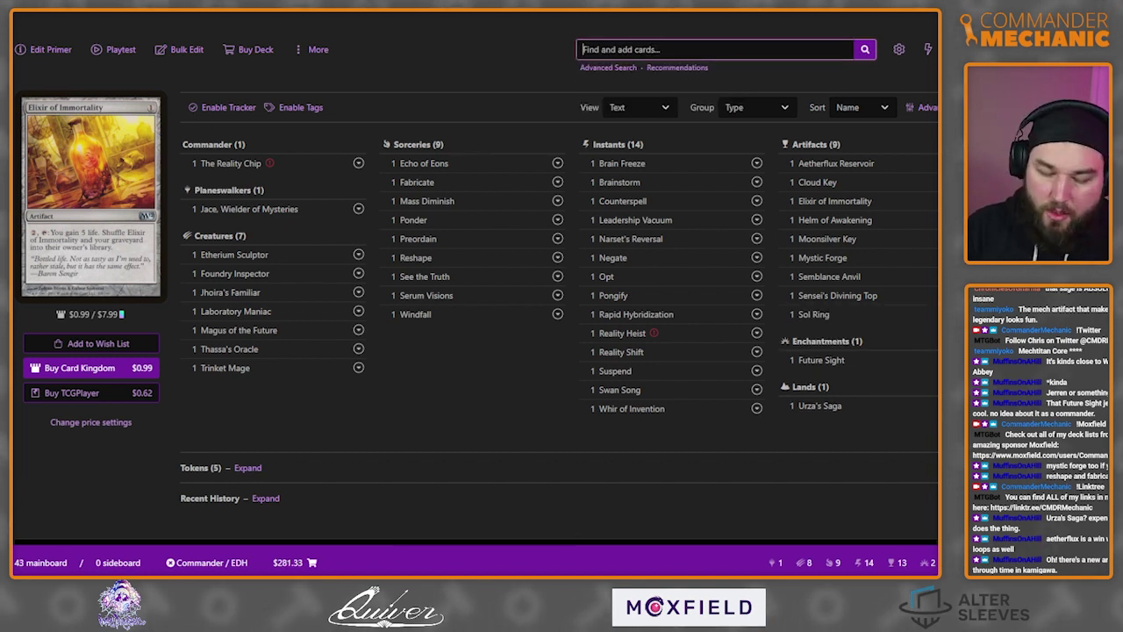
type("arcane signet")
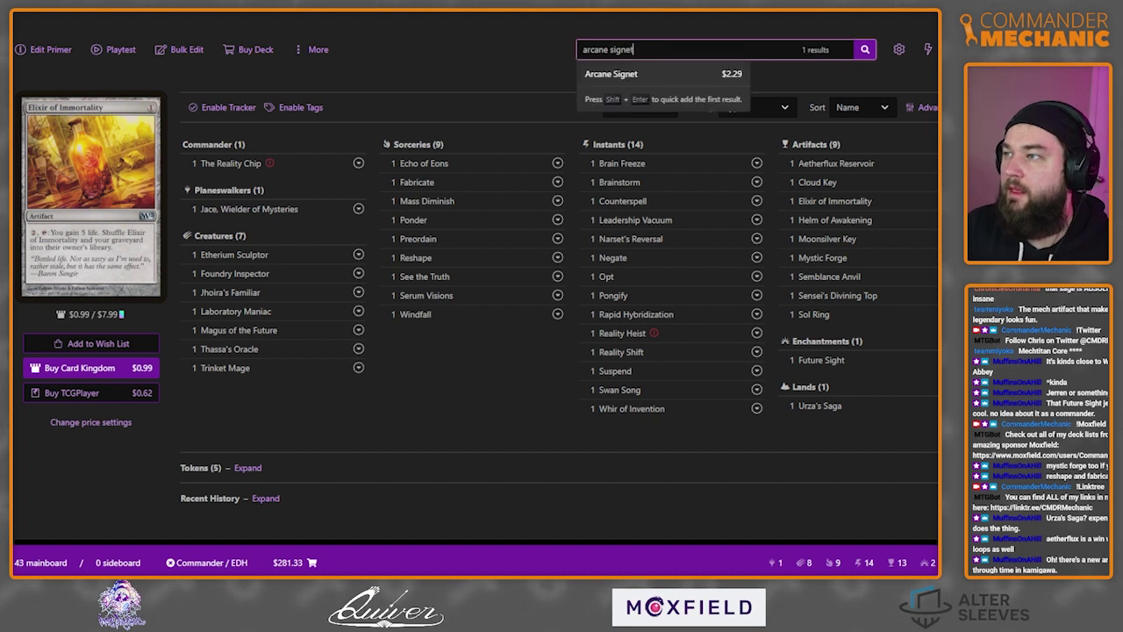
key("shift+Return")
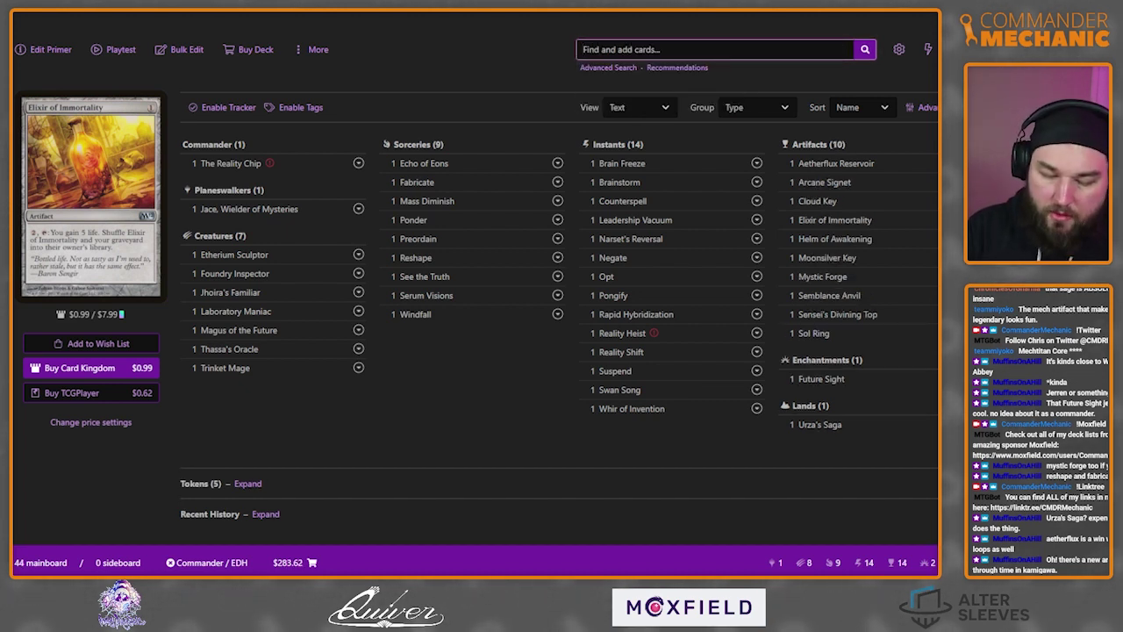
Add Everflowing Chalice and Fellwar Stone to the deck.
type("everflowing")
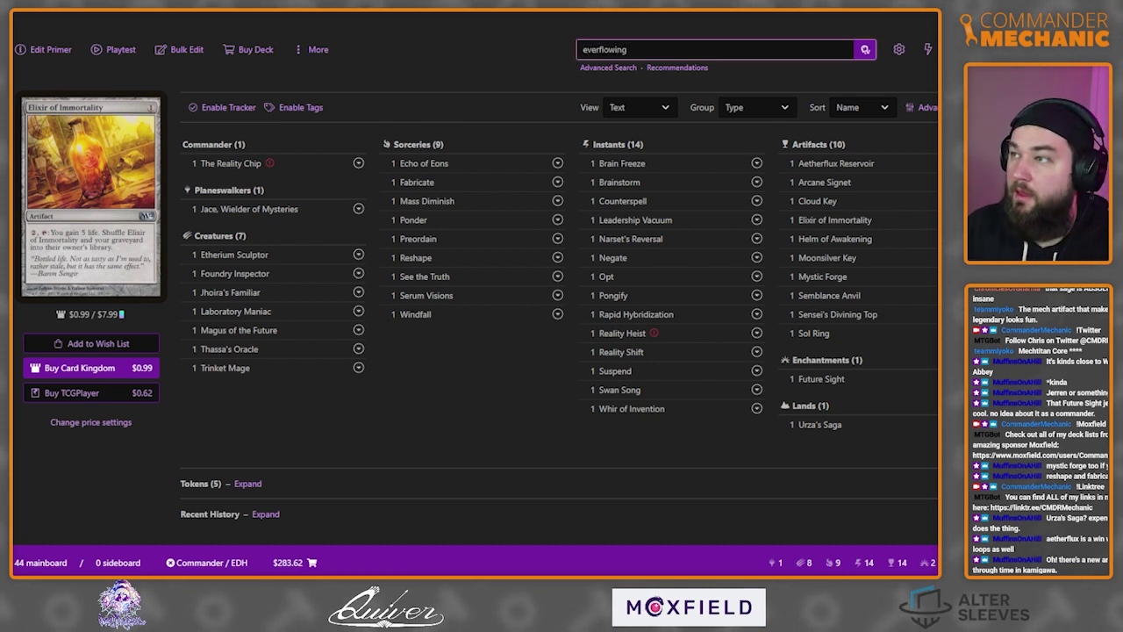
key("shift+Return")
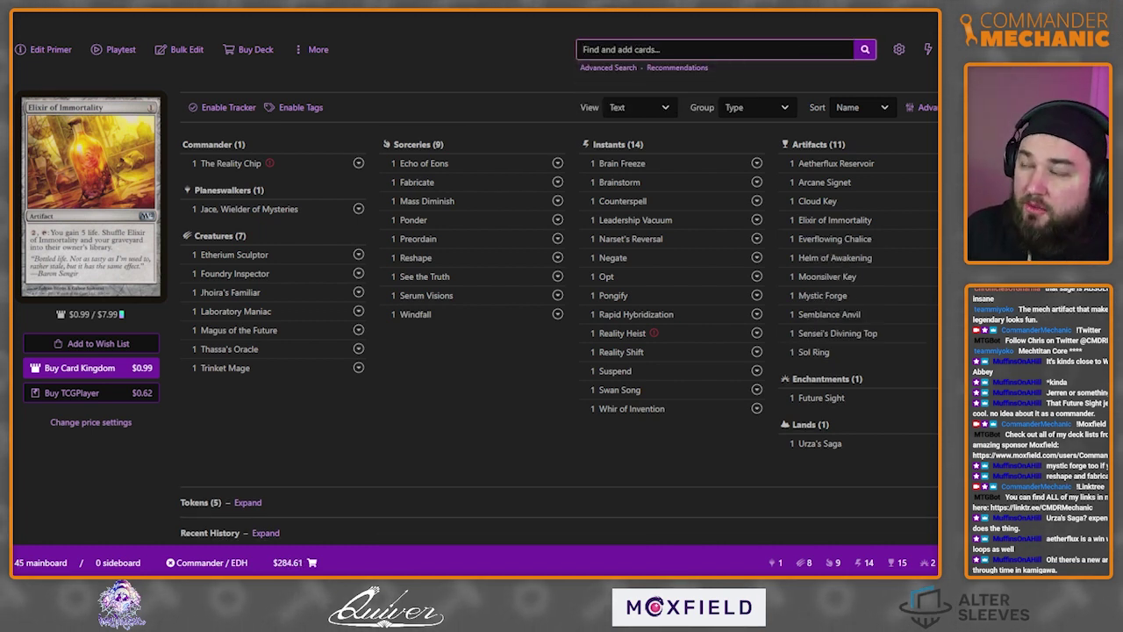
type("fellwar stone")
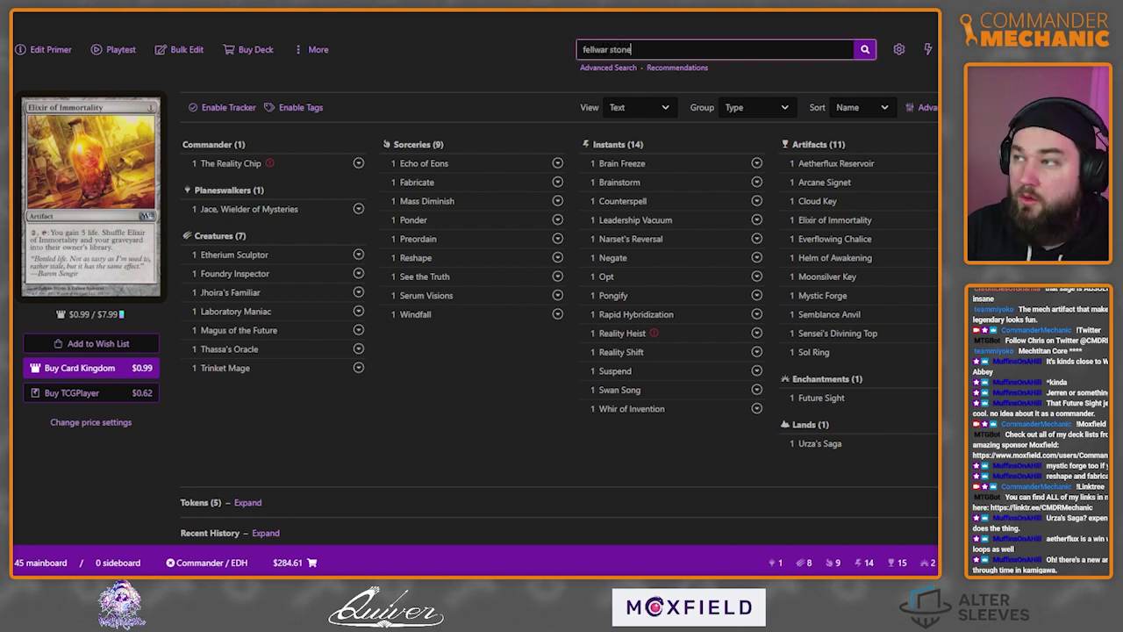
key("shift+Return")
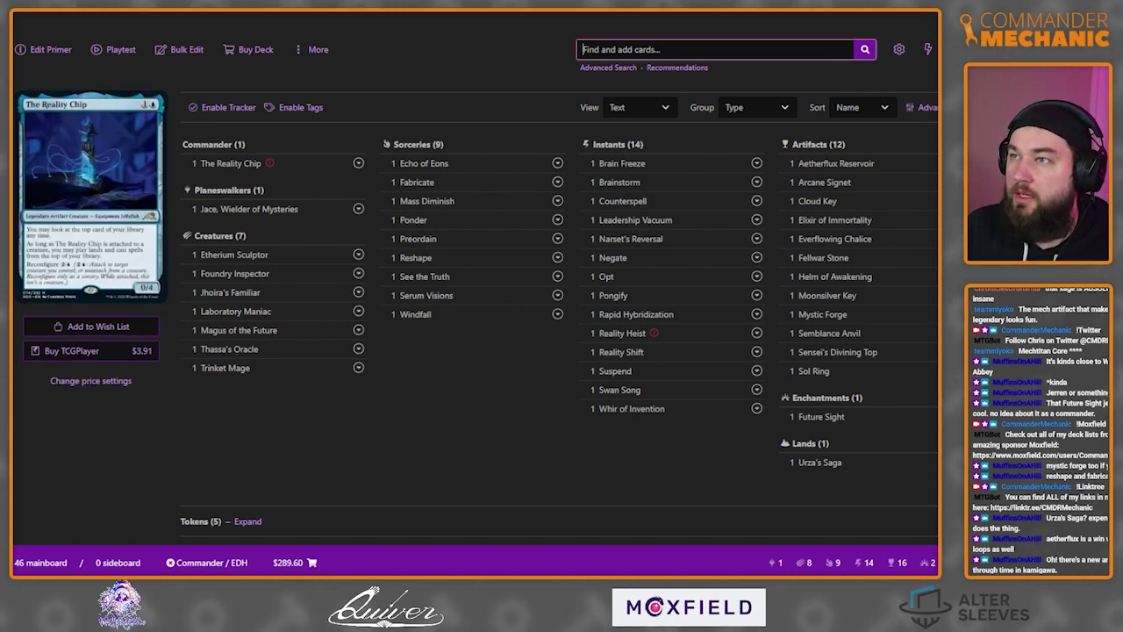
Review the remaining Utility Artifacts on Elsha's EDHREC page, from Ichor Wellspring through Whispersilk Cloak, for further deck candidates.
key("ctrl+Tab")
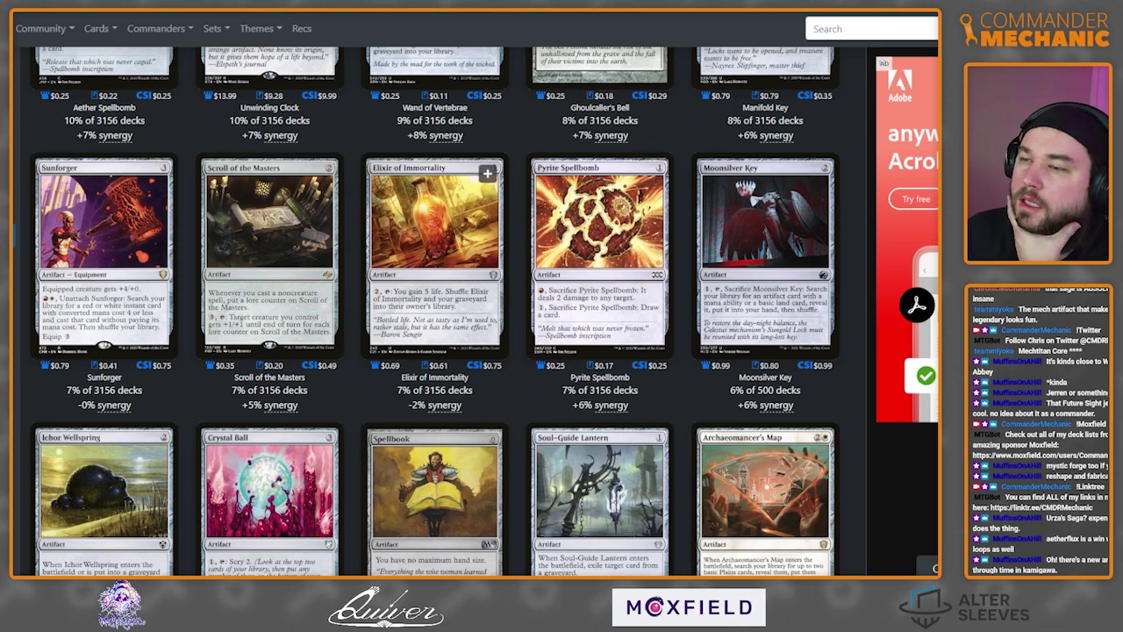
scroll(435, 264, "down", 1)
scroll(434, 263, "down", 2)
scroll(434, 263, "up", 1)
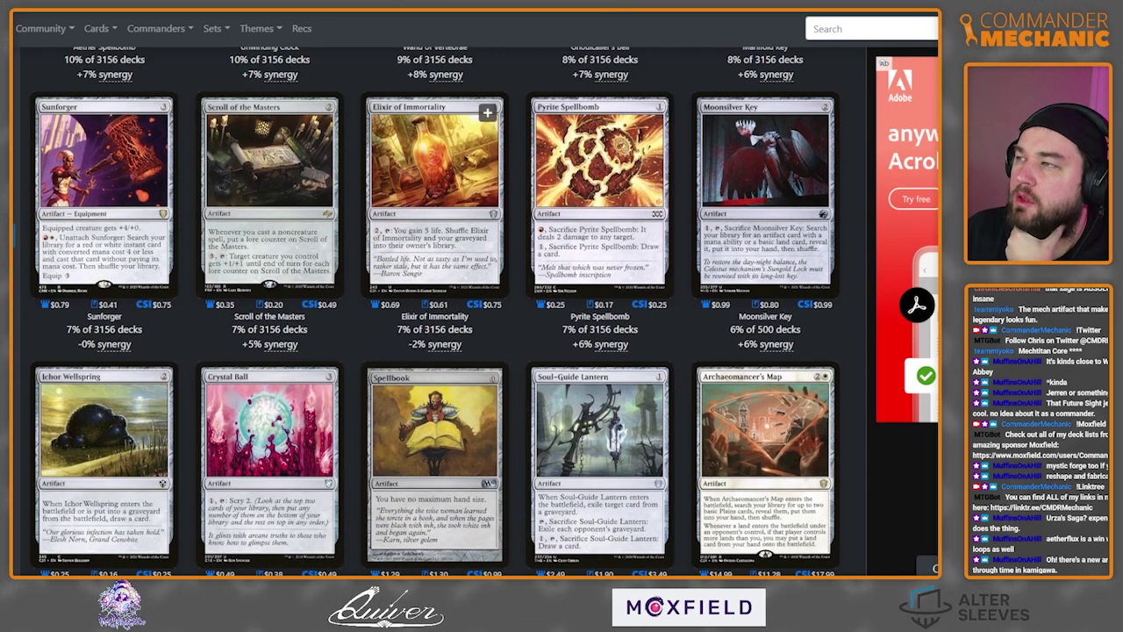
scroll(434, 264, "down", 2)
scroll(435, 310, "down", 4)
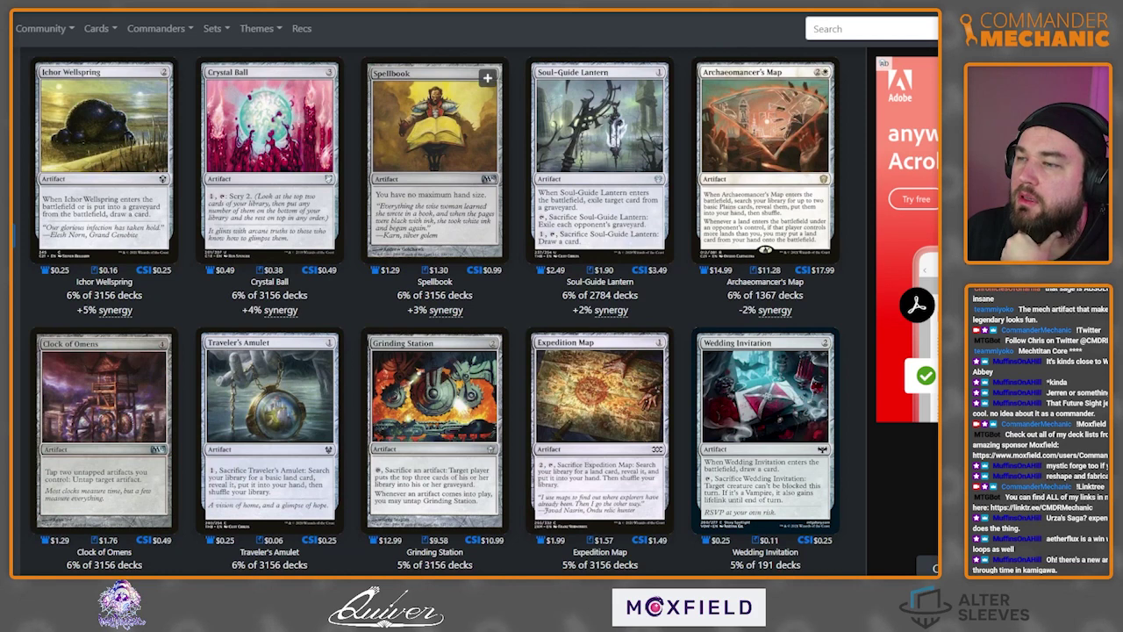
scroll(435, 311, "down", 2)
scroll(599, 263, "down", 2)
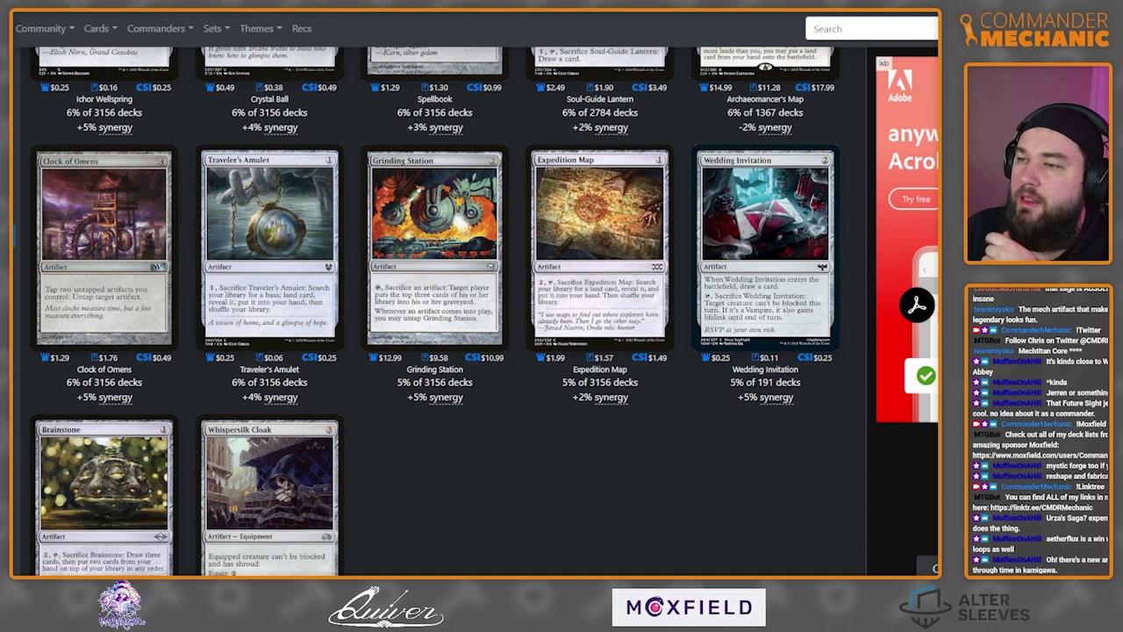
scroll(434, 310, "down", 5)
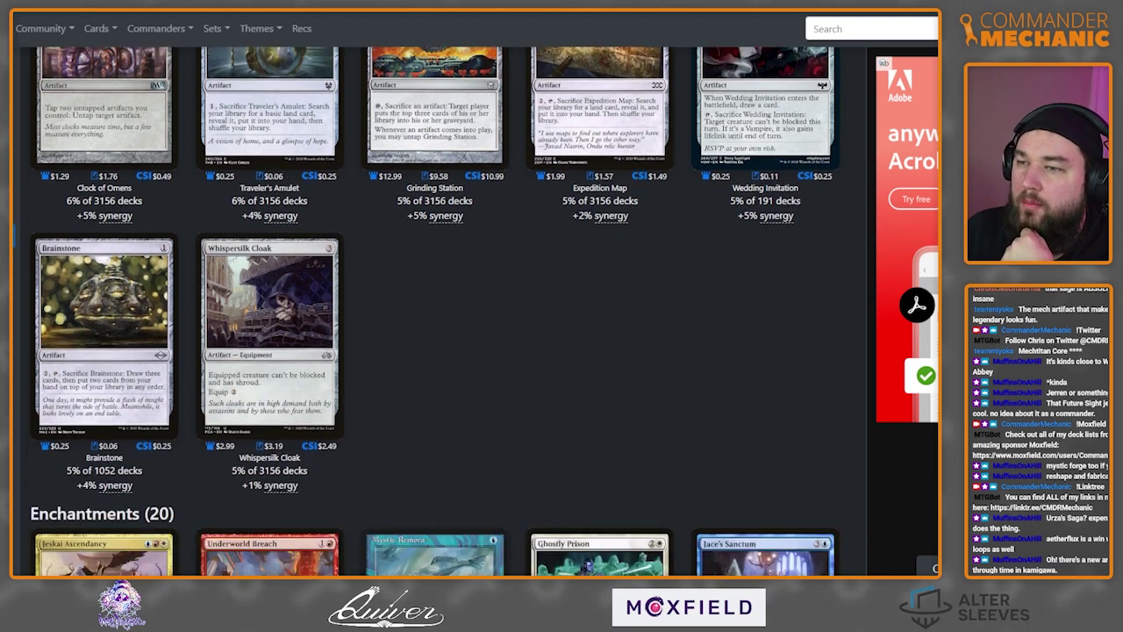
Look through the first Enchantments on Elsha's EDHREC page, and add Sai, Master Thopterist to the Moxfield deck.
scroll(484, 310, "down", 5)
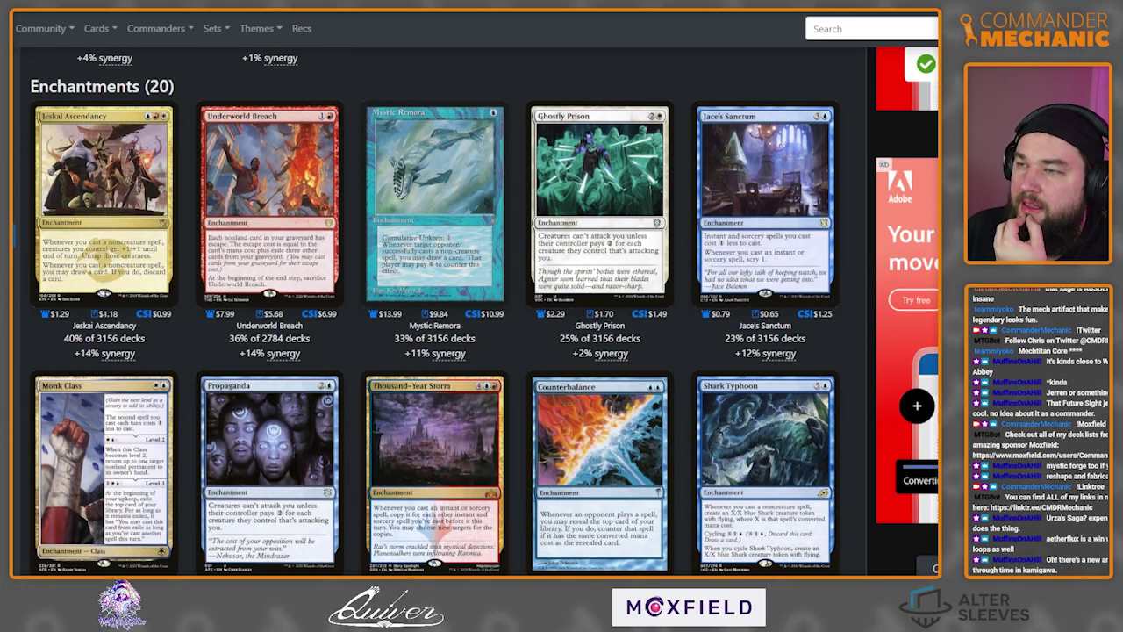
scroll(434, 311, "down", 2)
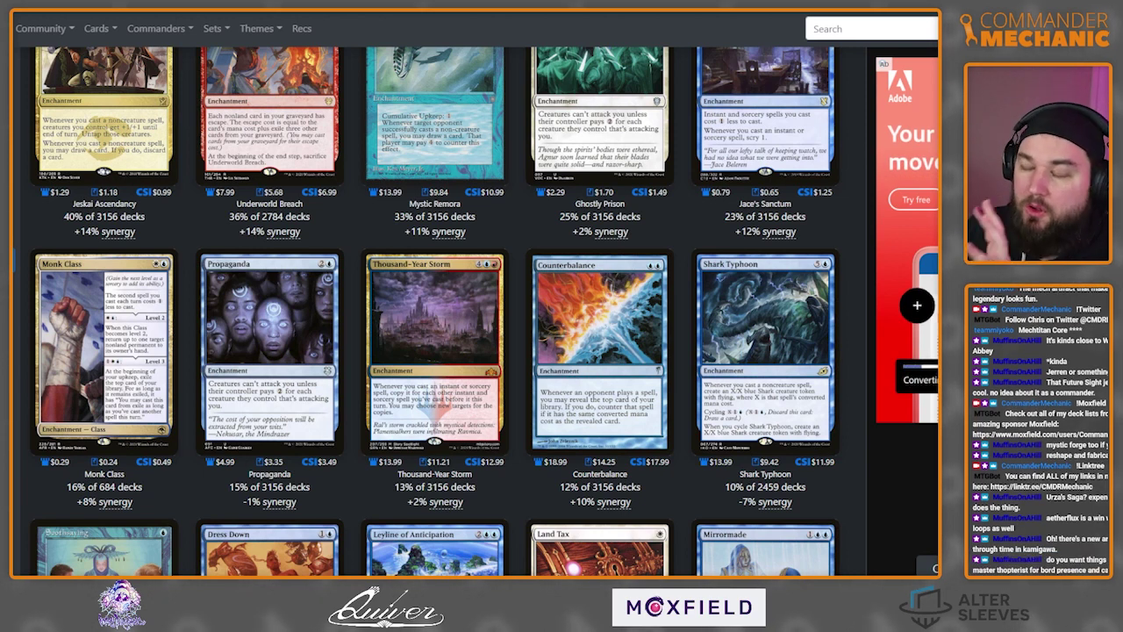
scroll(430, 312, "down", 2)
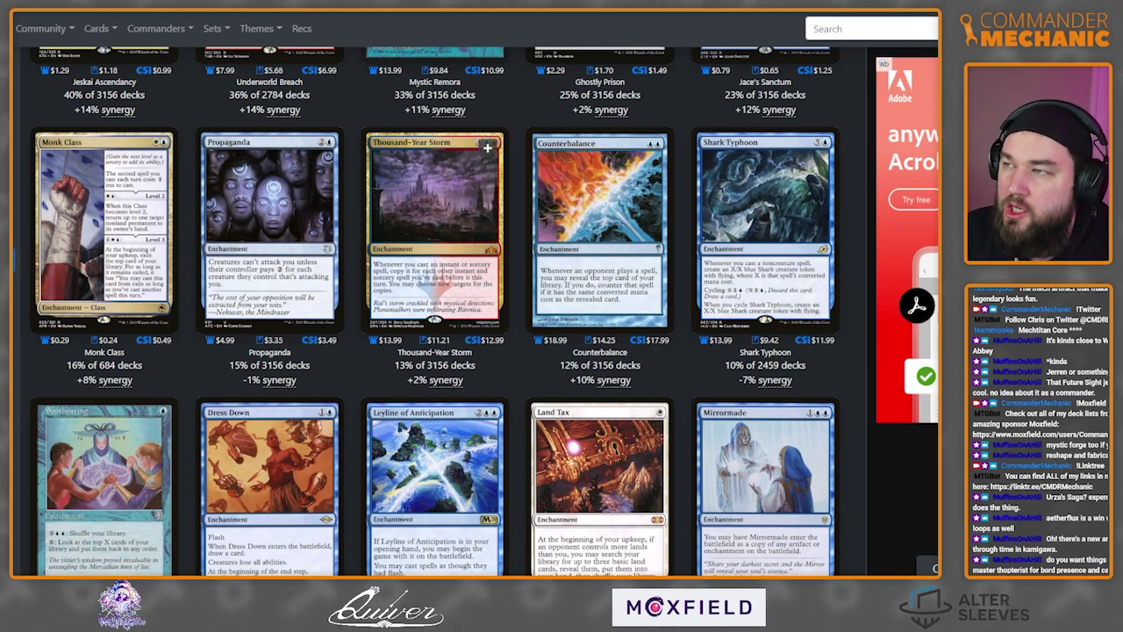
key("alt+Tab")
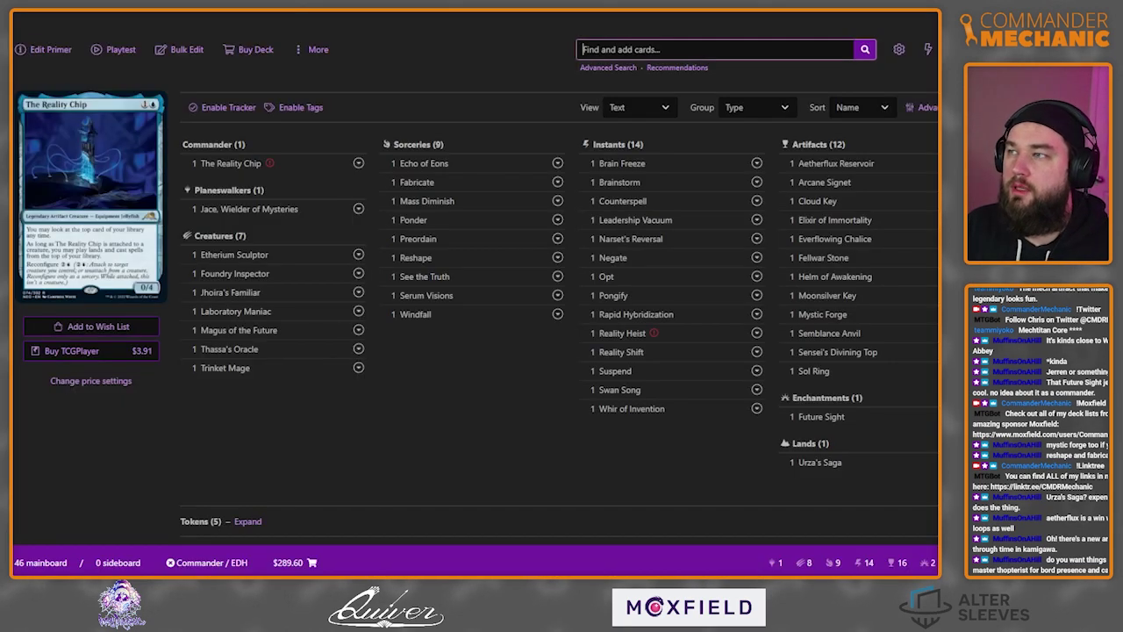
type("sai mas")
type("ter")
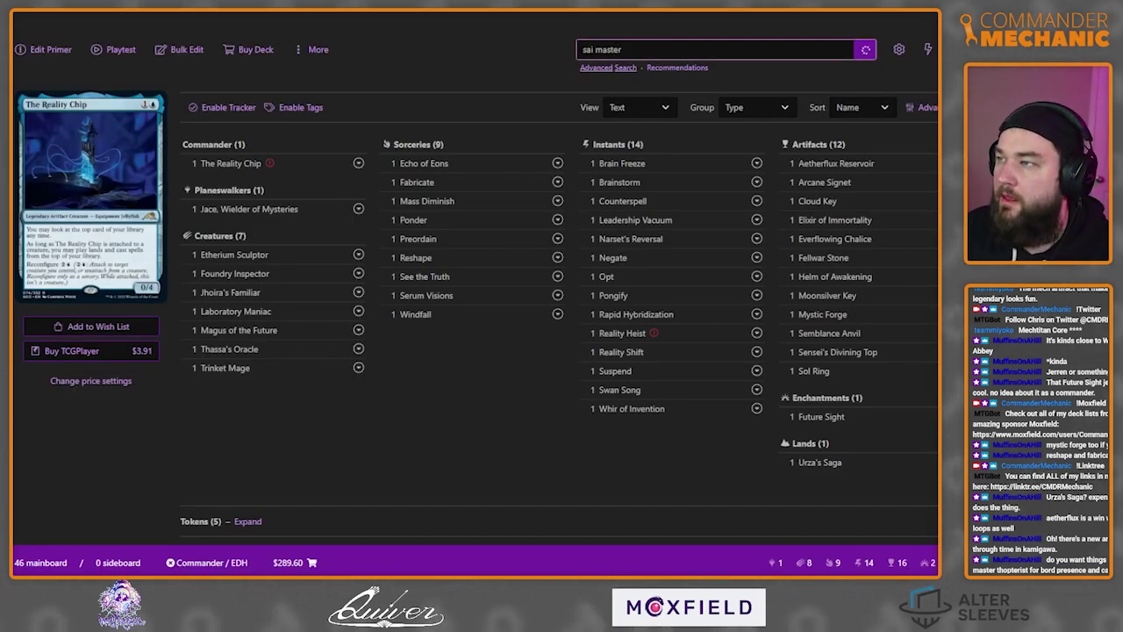
key("Return")
Try out Metallurgic Summonings in the deck and remove it again.
type("metallur")
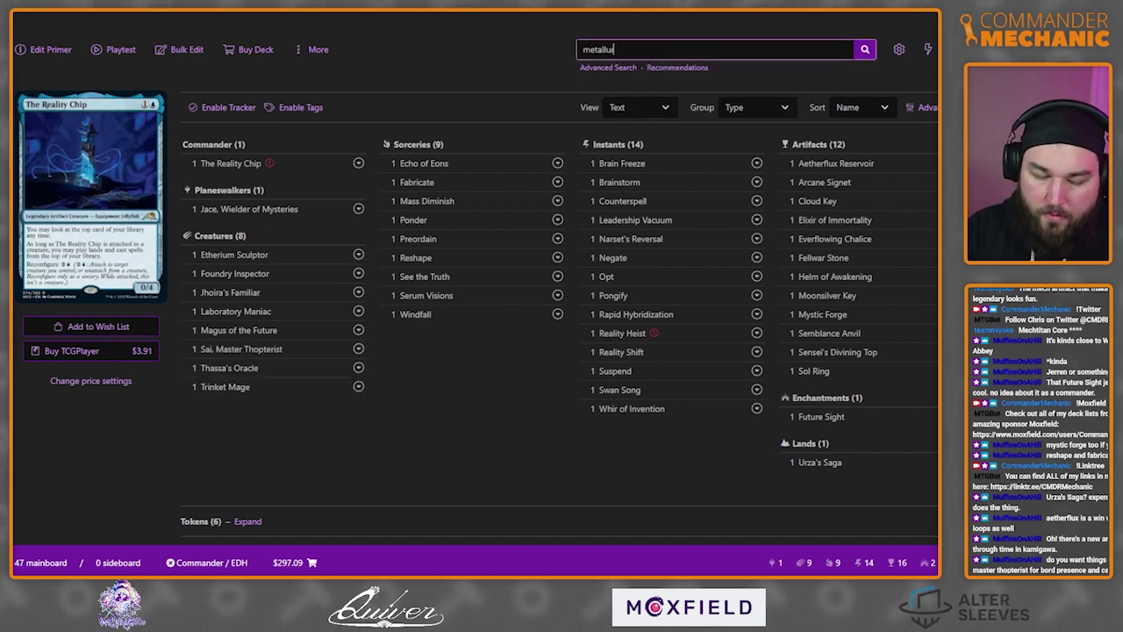
type("gic")
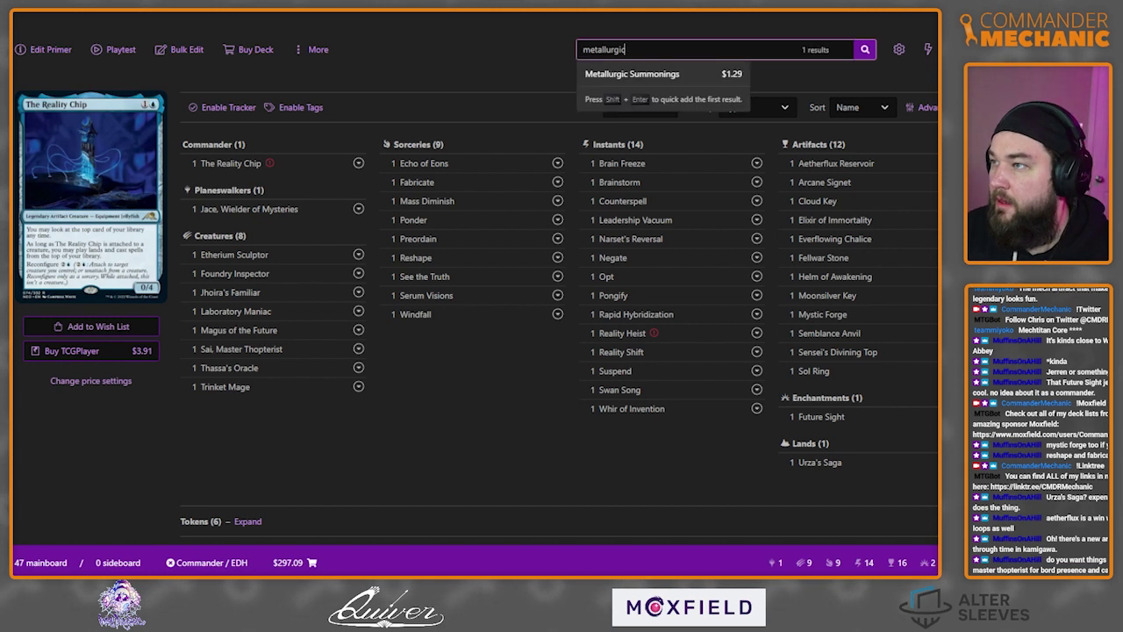
key("Return")
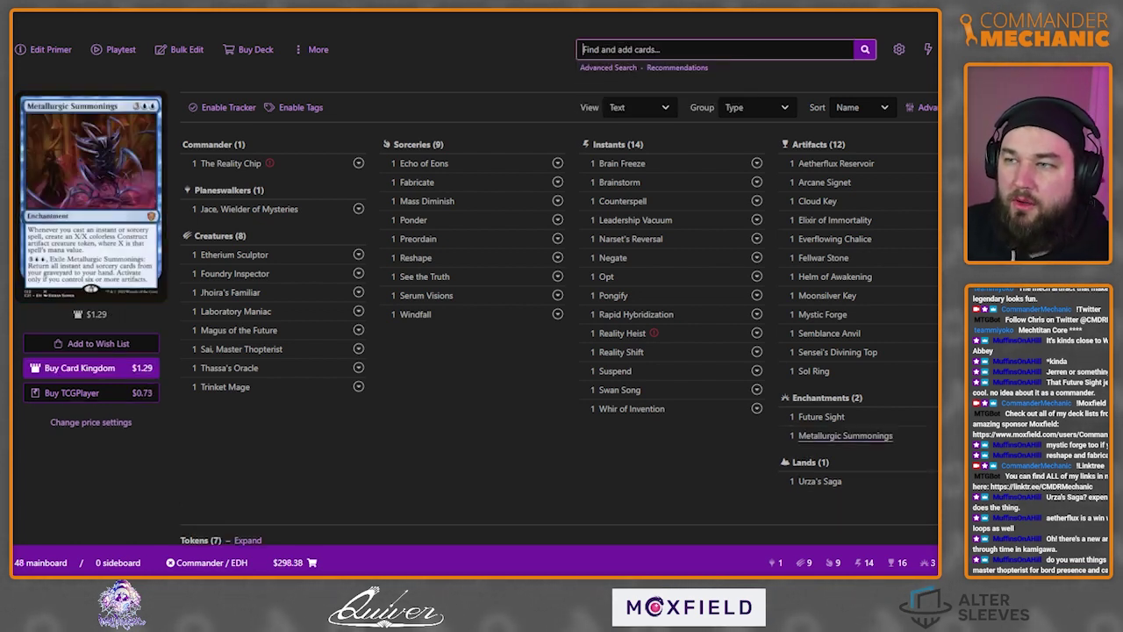
right_click(845, 435)
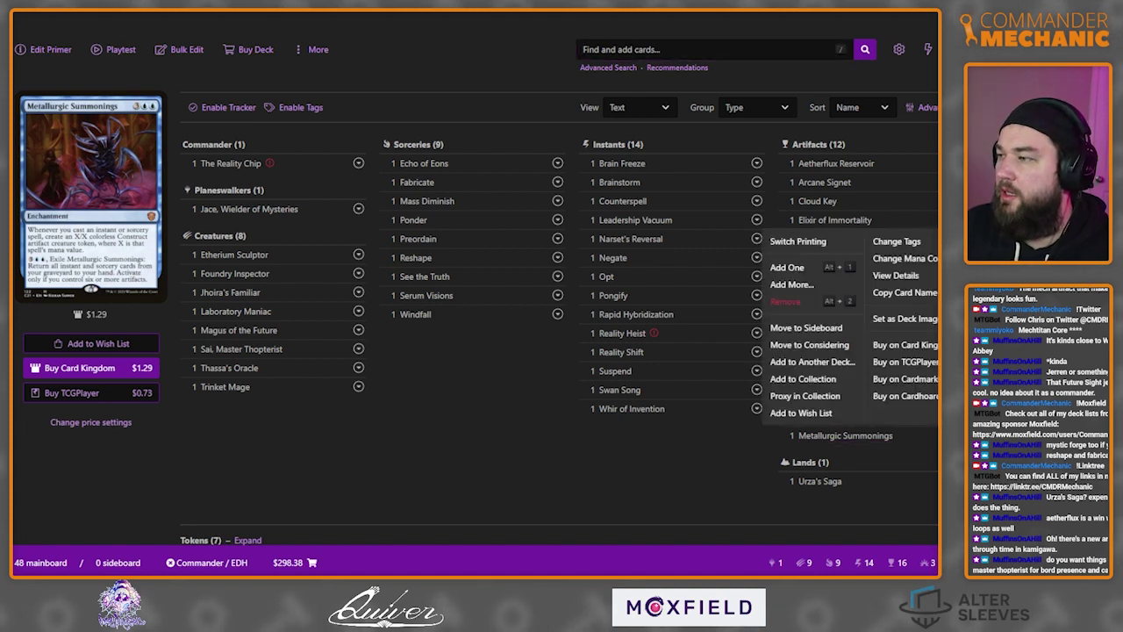
left_click(789, 300)
Add the enchantment Shark Typhoon to the deck.
key("slash")
type("shark typhoon")
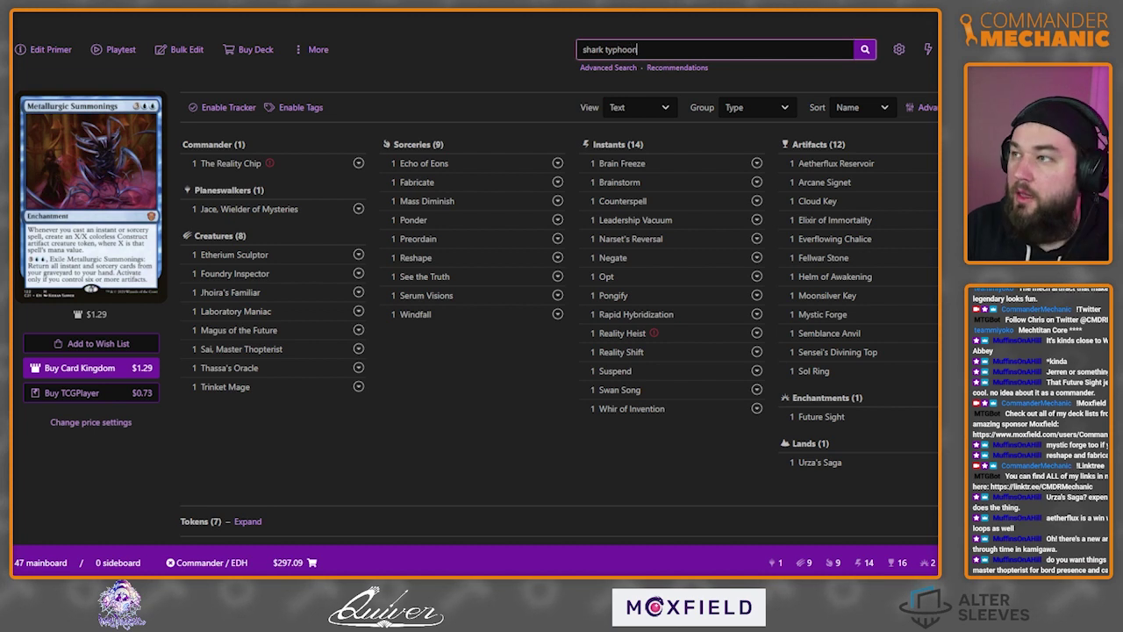
key("Return")
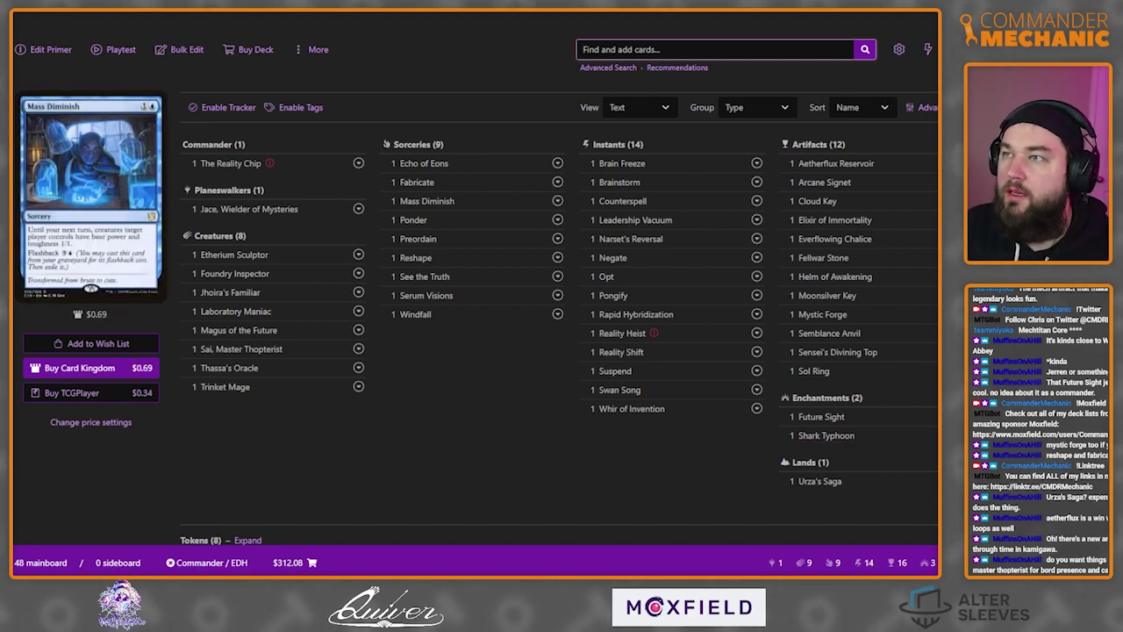
Check the remaining Enchantments on Elsha's EDHREC page down to Copy Artifact, and add Mirrodin Besieged to the Moxfield deck.
key("ctrl+Tab")
scroll(436, 310, "down", 2)
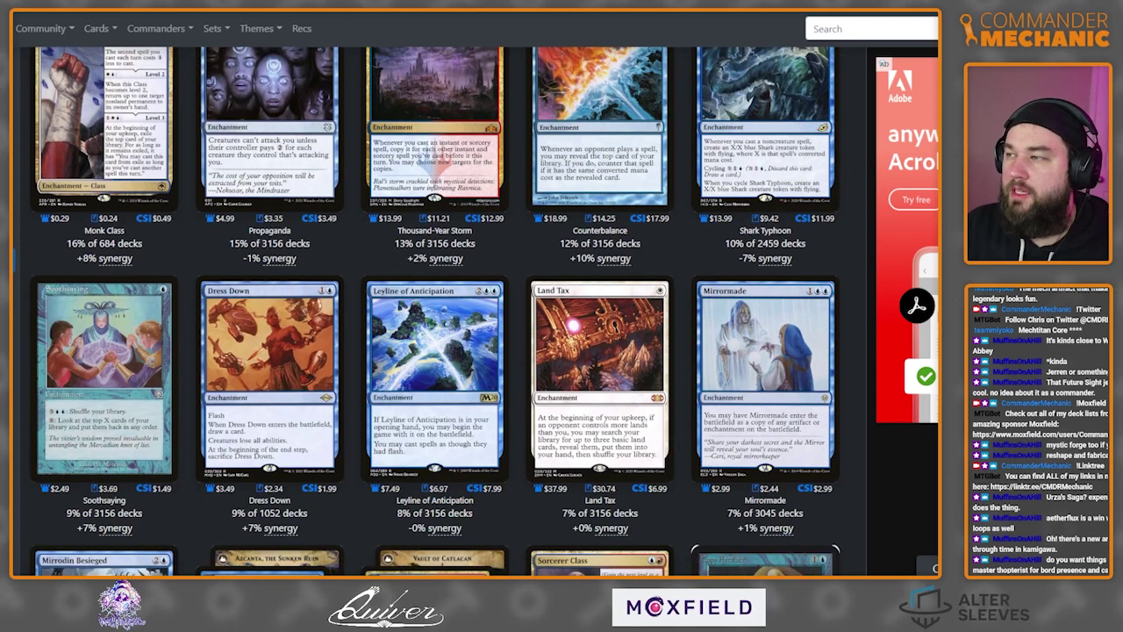
scroll(435, 310, "down", 4)
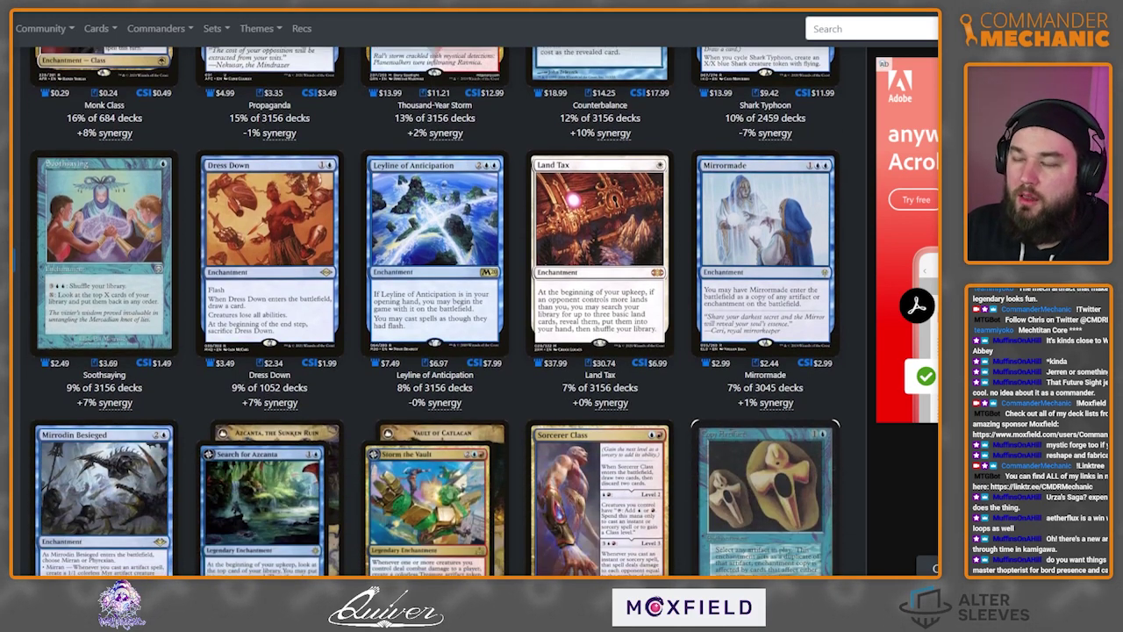
scroll(435, 311, "down", 2)
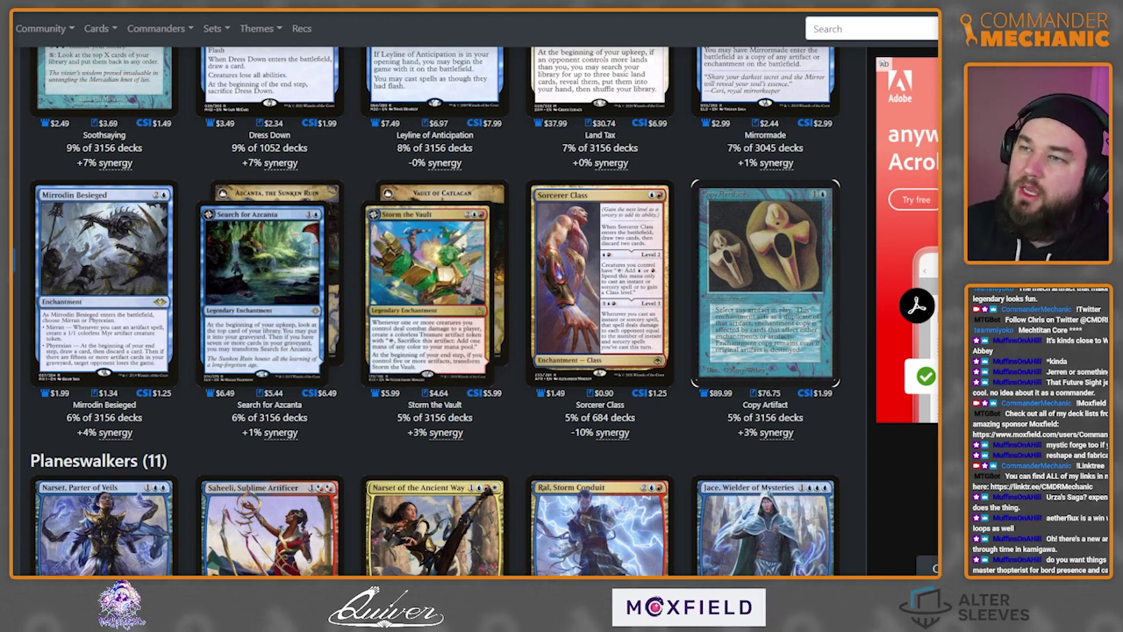
key("ctrl+Tab")
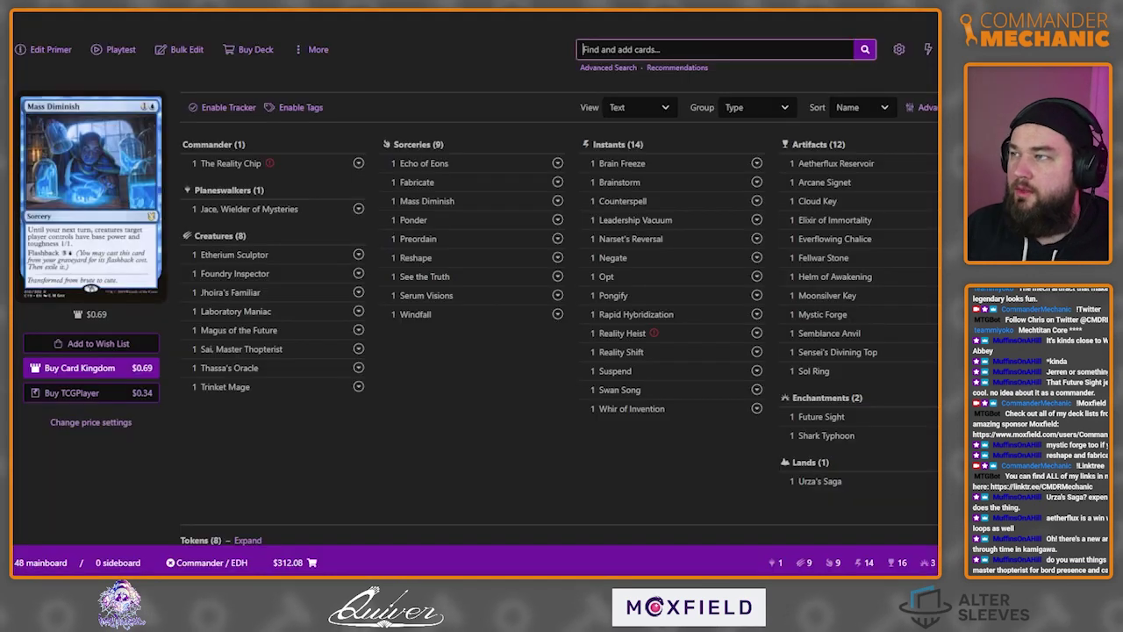
type("mirro")
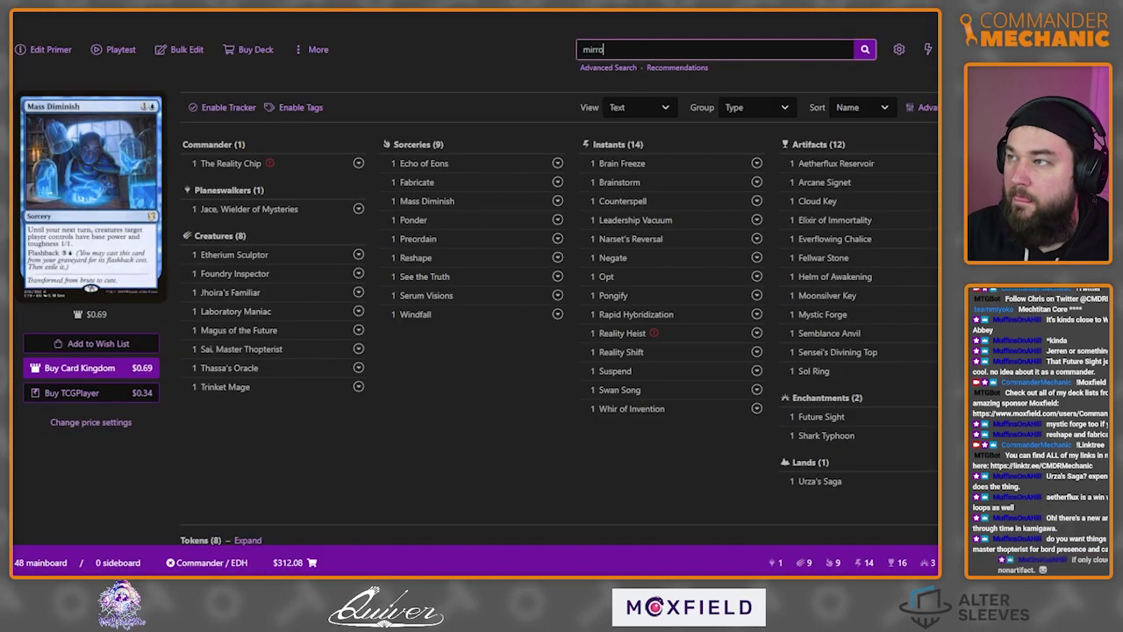
type("din bes")
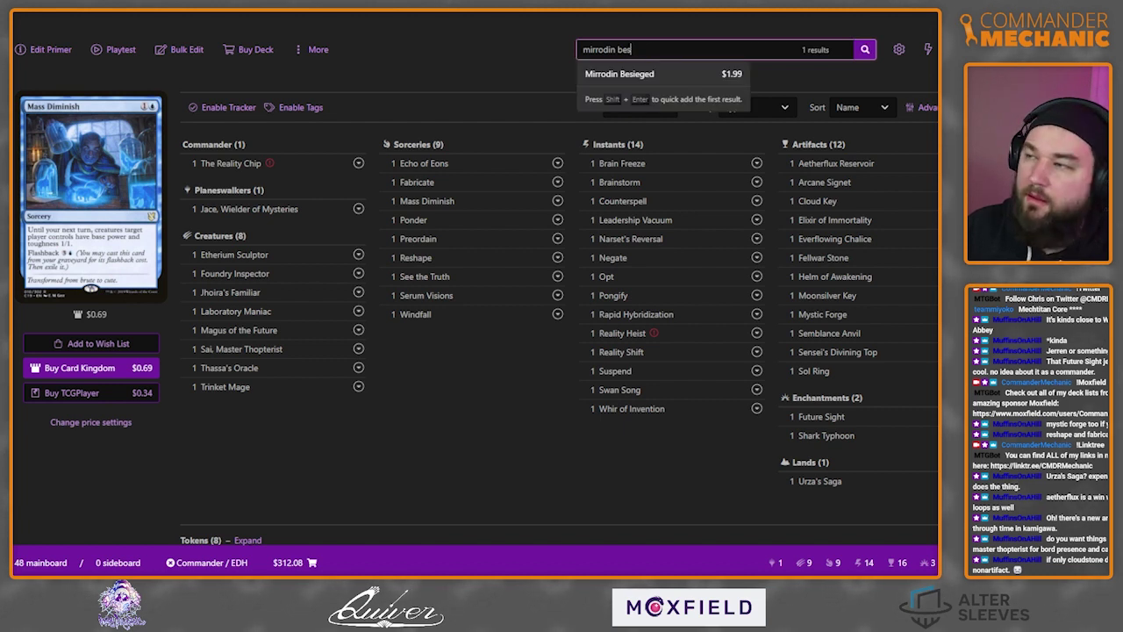
key("shift+Return")
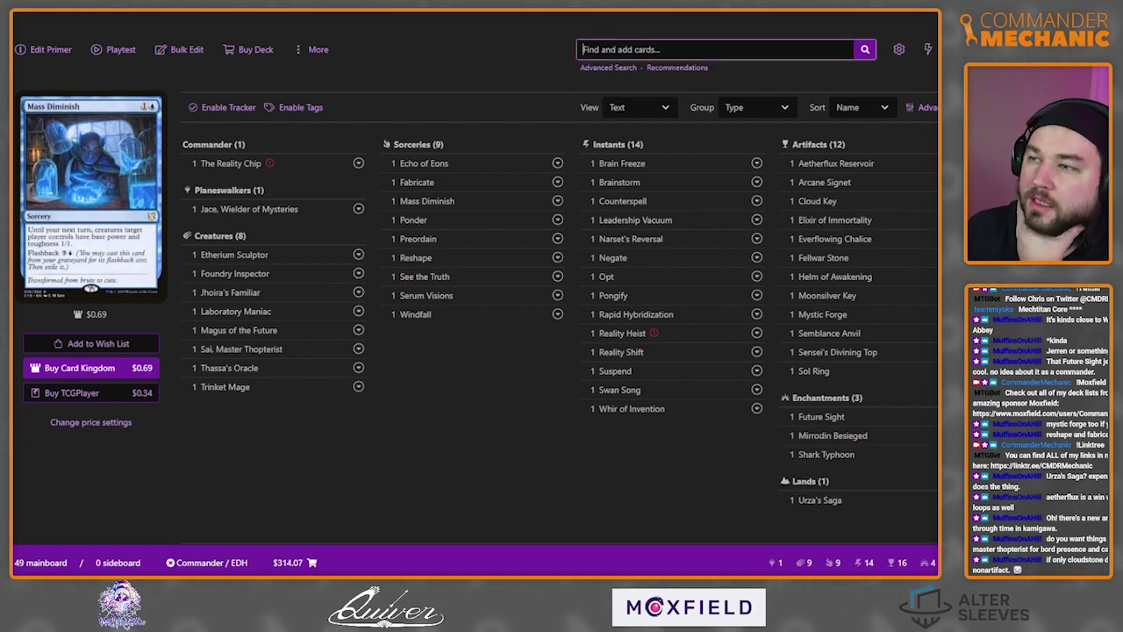
key("Escape")
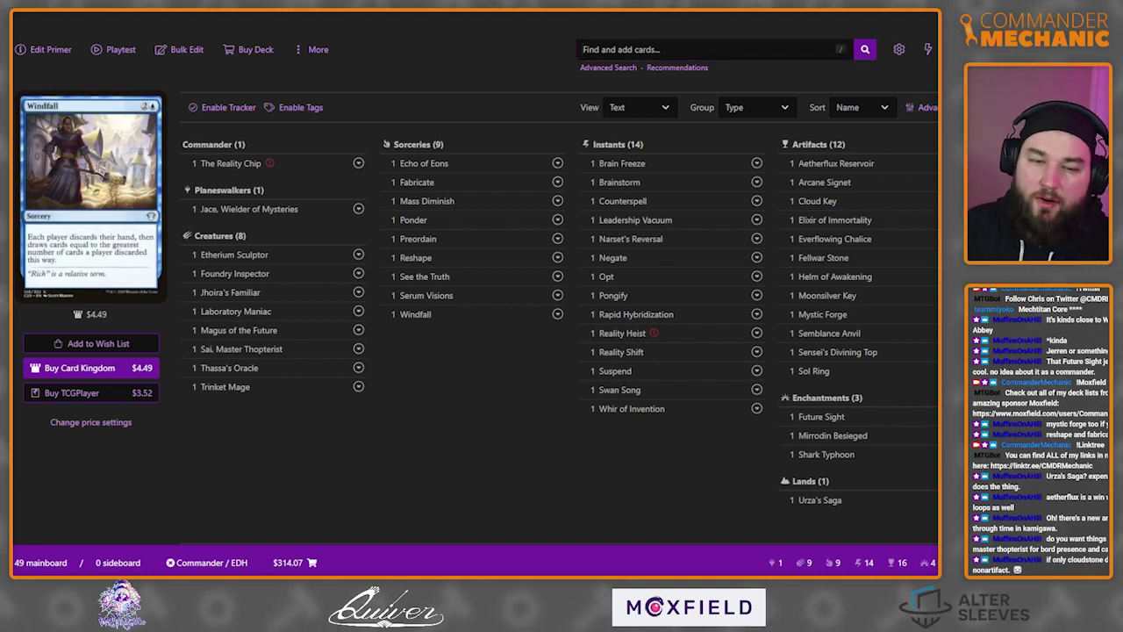